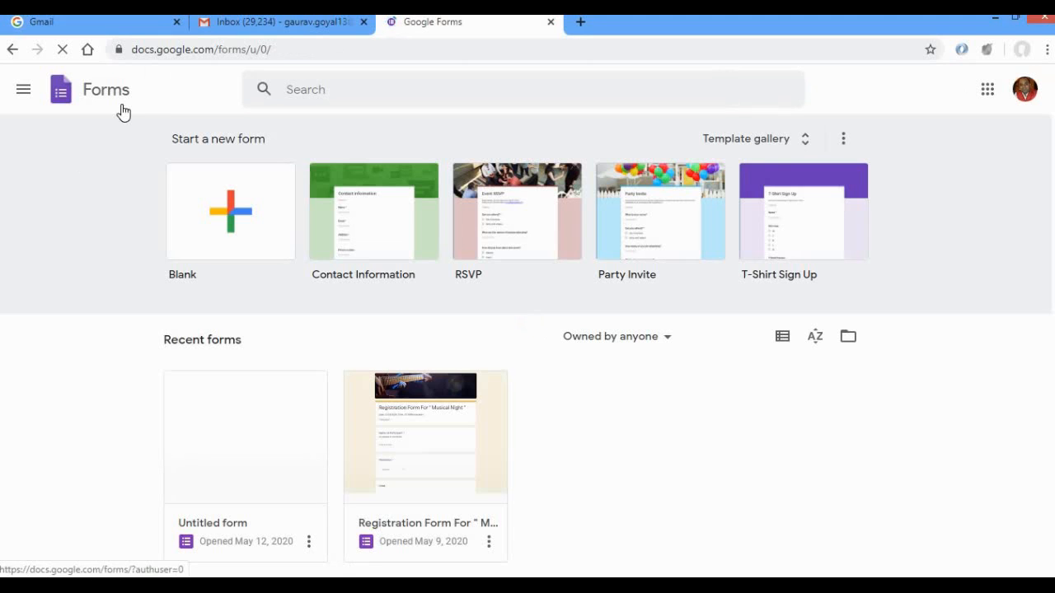
View the Google apps list from the Gmail inbox, and return to the Google Forms home page.
click(120, 29)
click(269, 26)
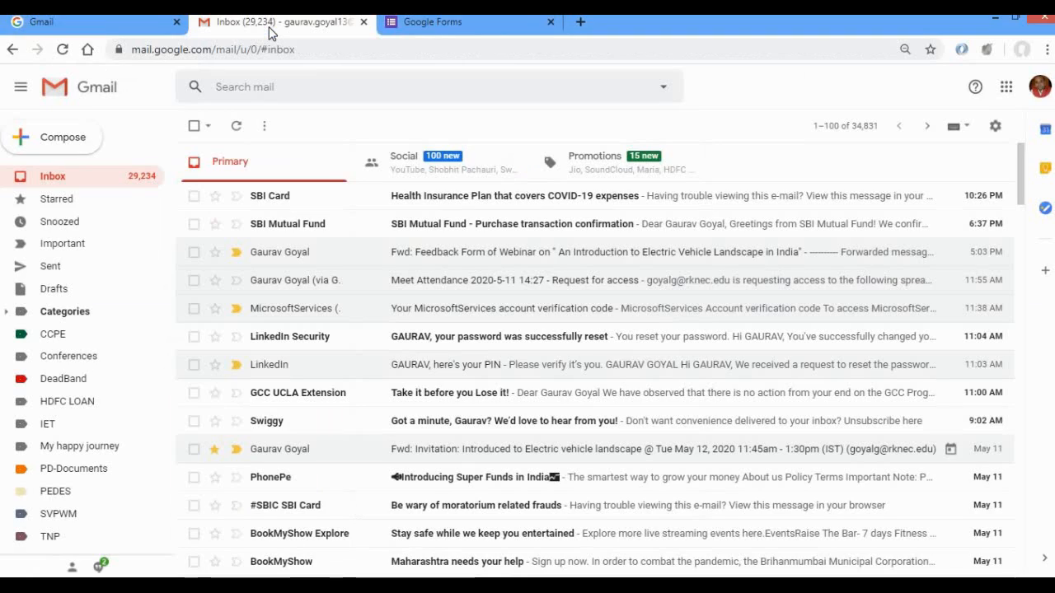
click(1006, 88)
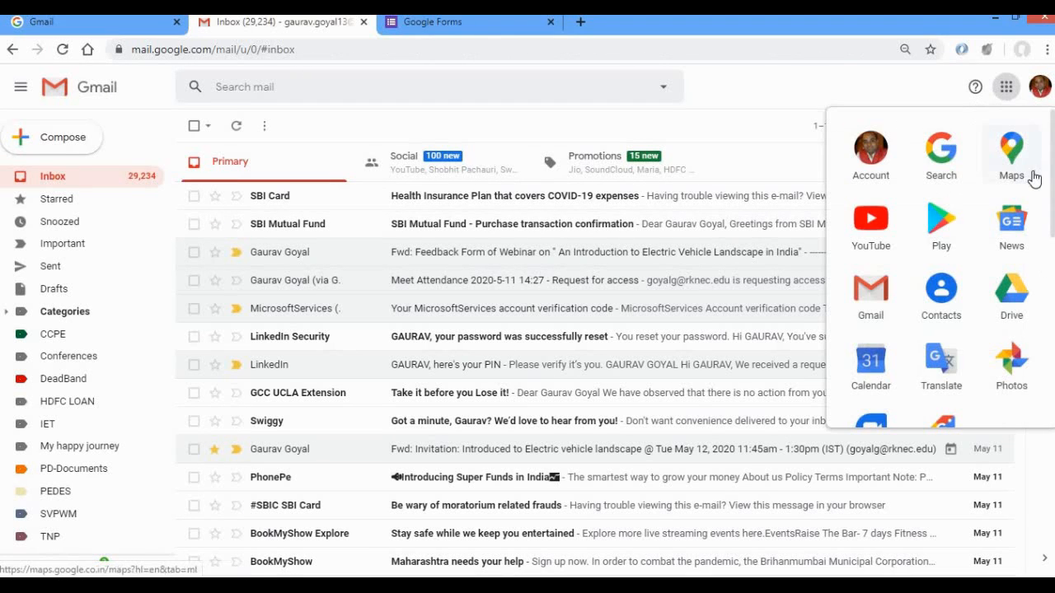
click(480, 27)
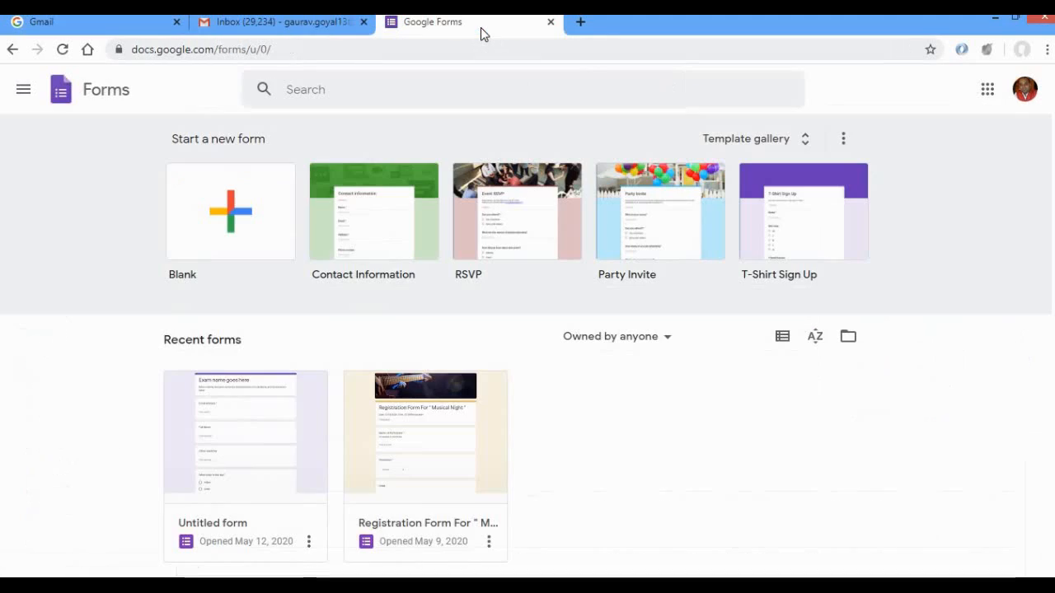
Create a blank form and open the add-ons marketplace from it.
click(229, 211)
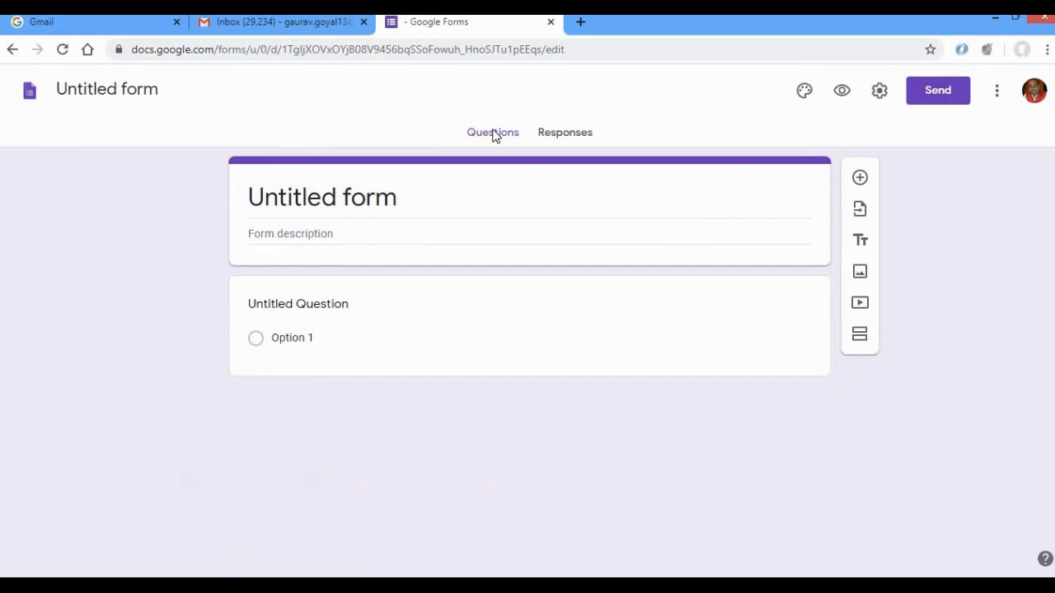
click(998, 92)
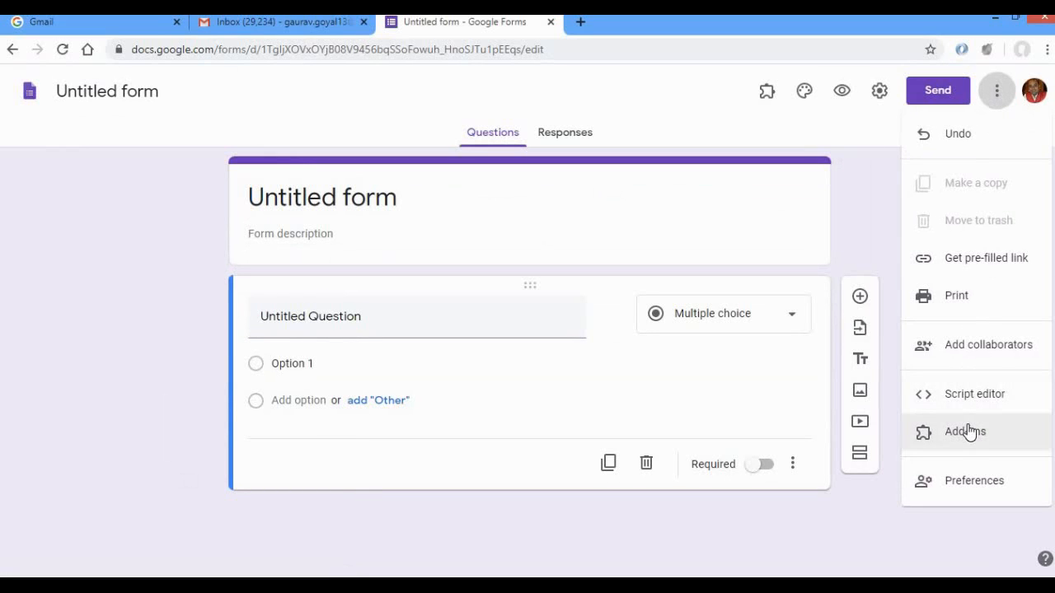
click(992, 442)
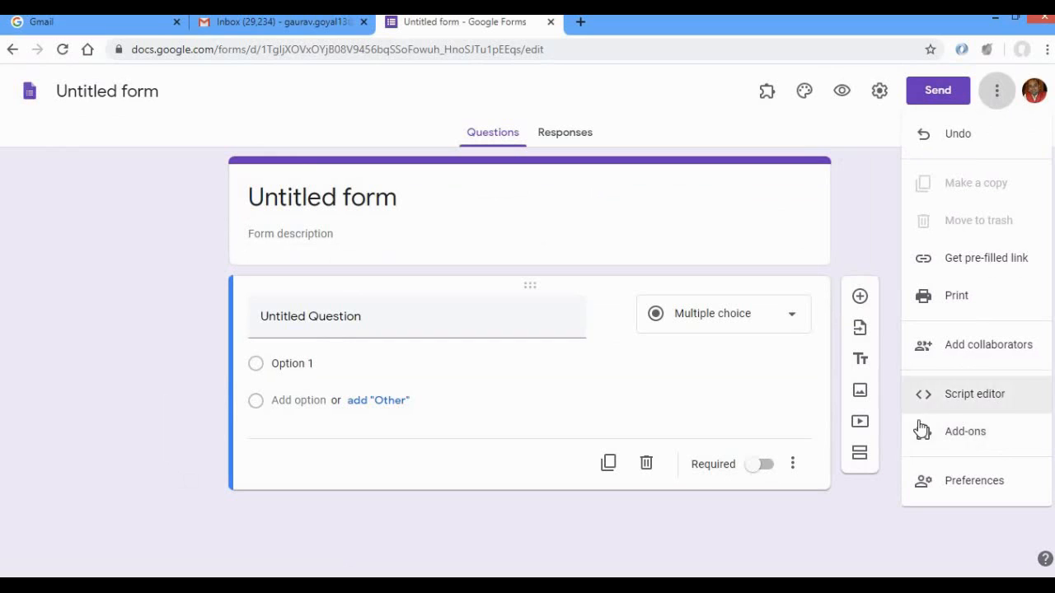
click(982, 437)
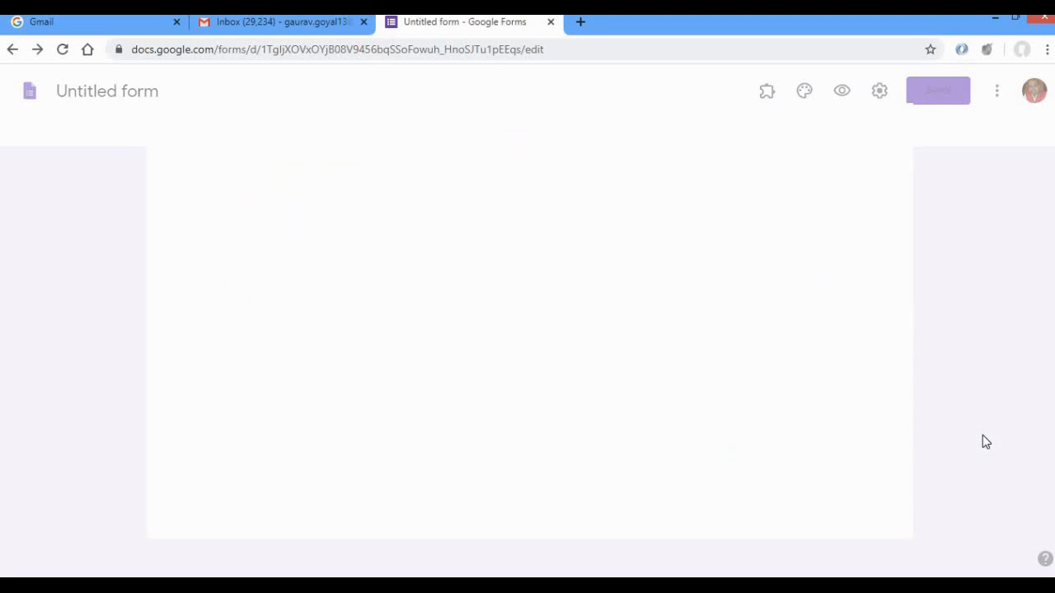
Open Google in a new browser tab and search for "certify'em".
click(580, 22)
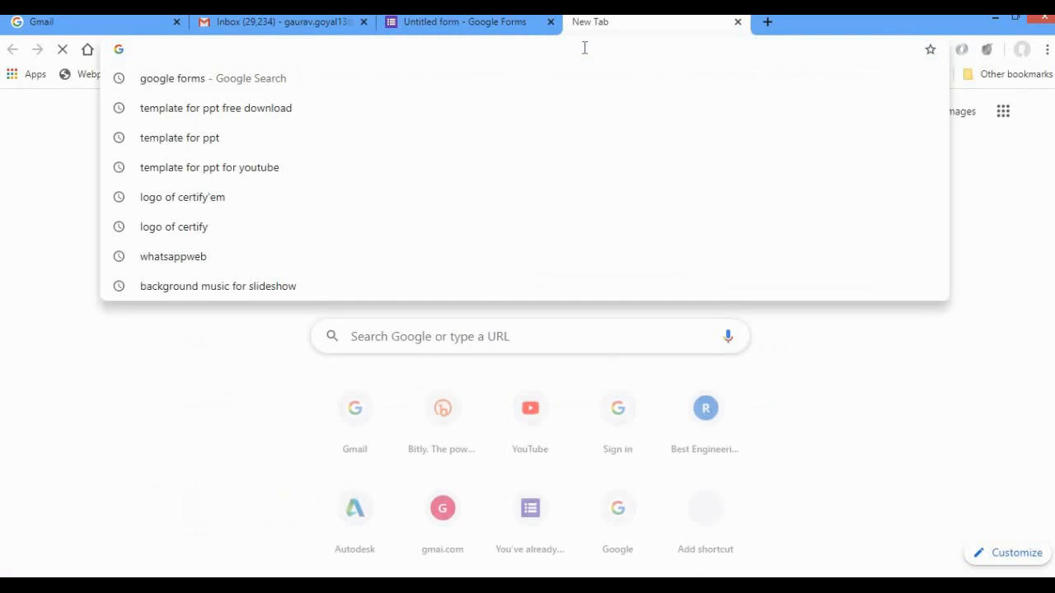
text(google)
key(Return)
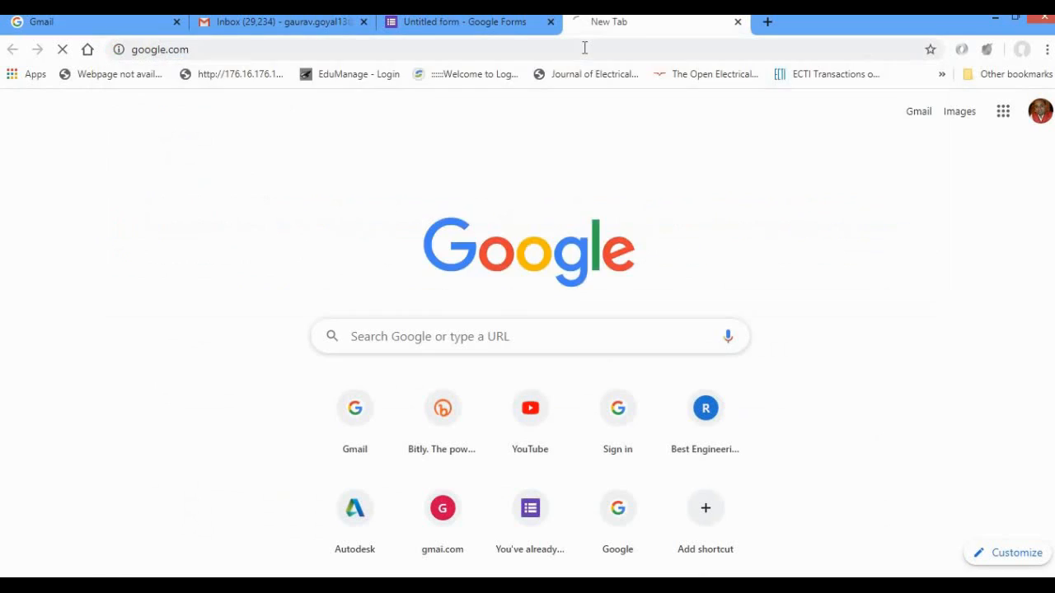
text(certi)
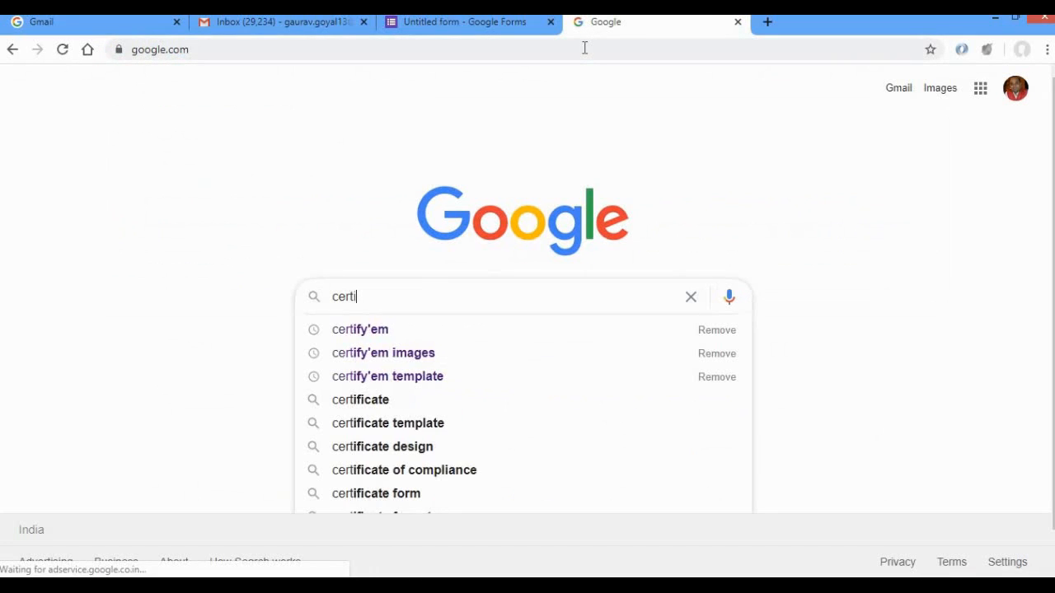
text(fy'em)
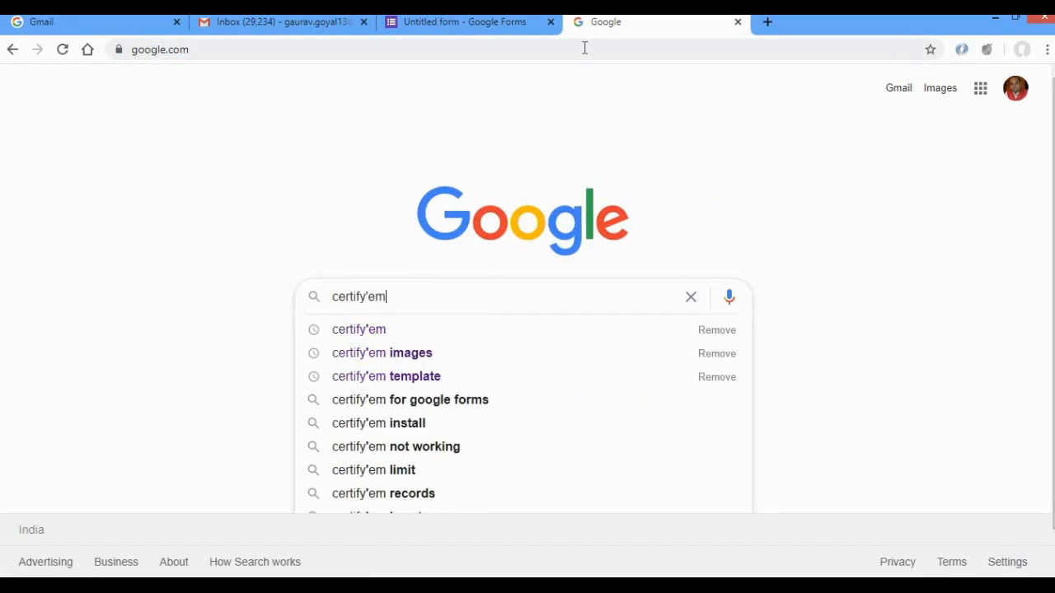
key(Return)
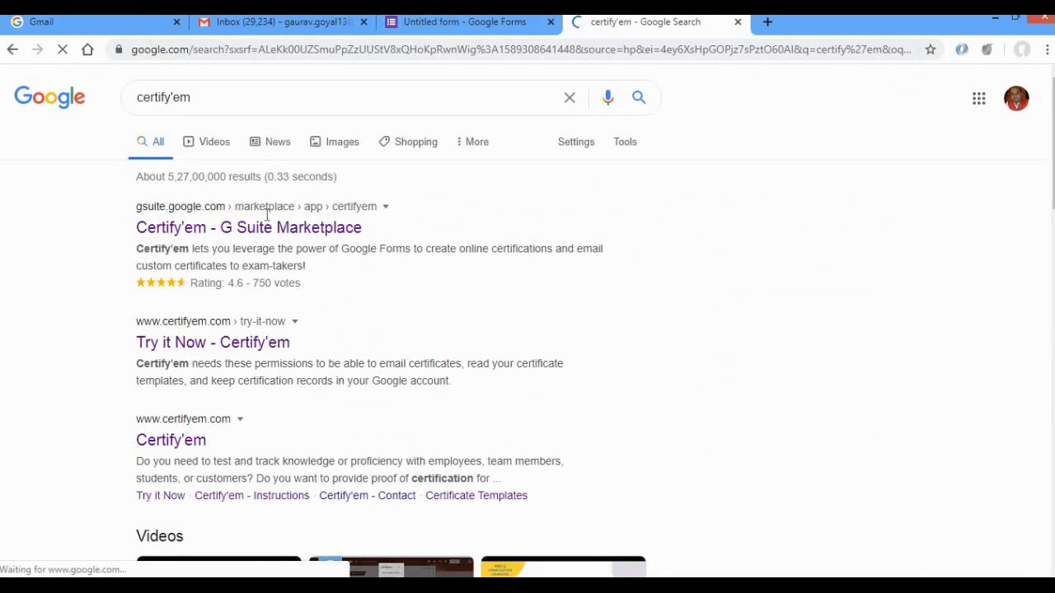
Return to the untitled form, search the G Suite Marketplace for "certify'em", and close the marketplace.
click(486, 23)
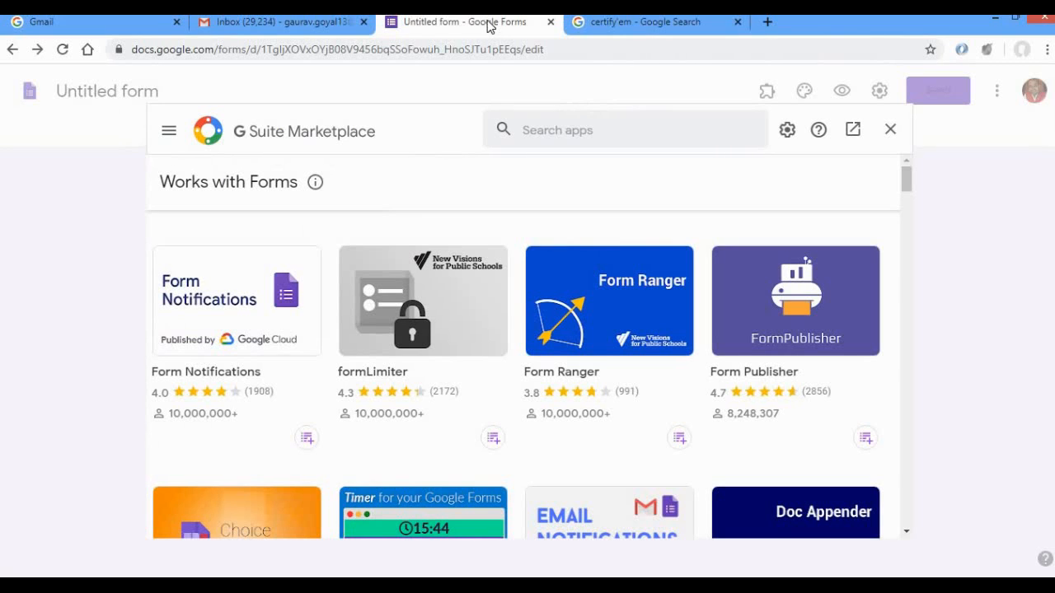
click(568, 132)
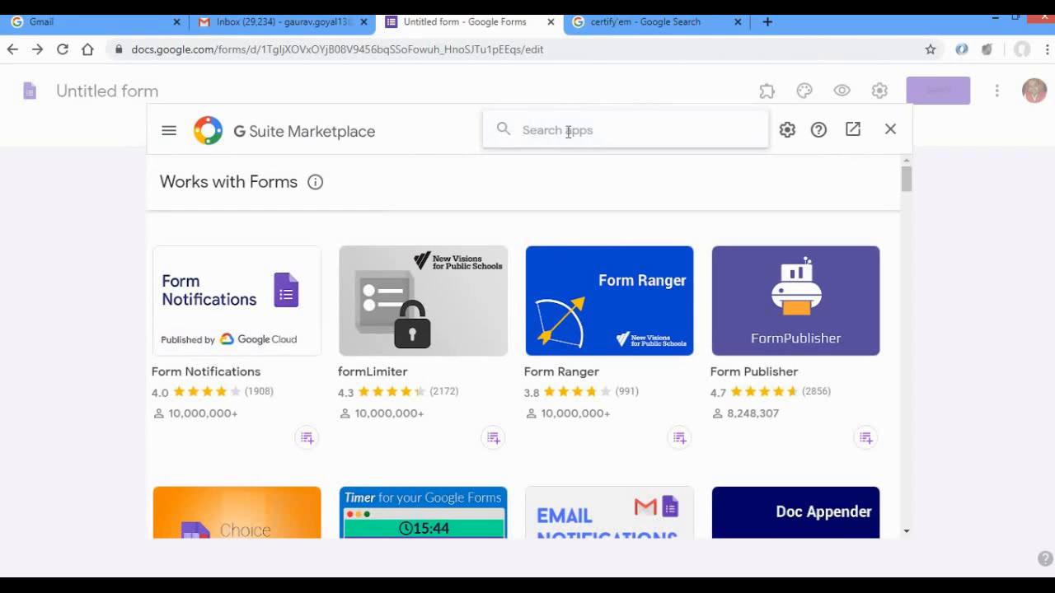
text(certify)
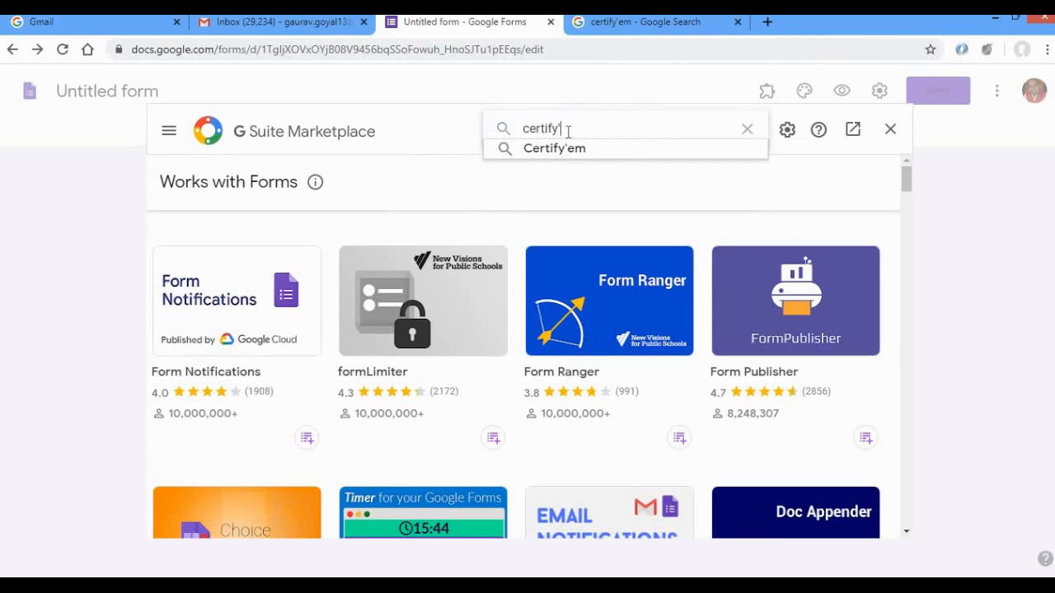
text('em)
key(Return)
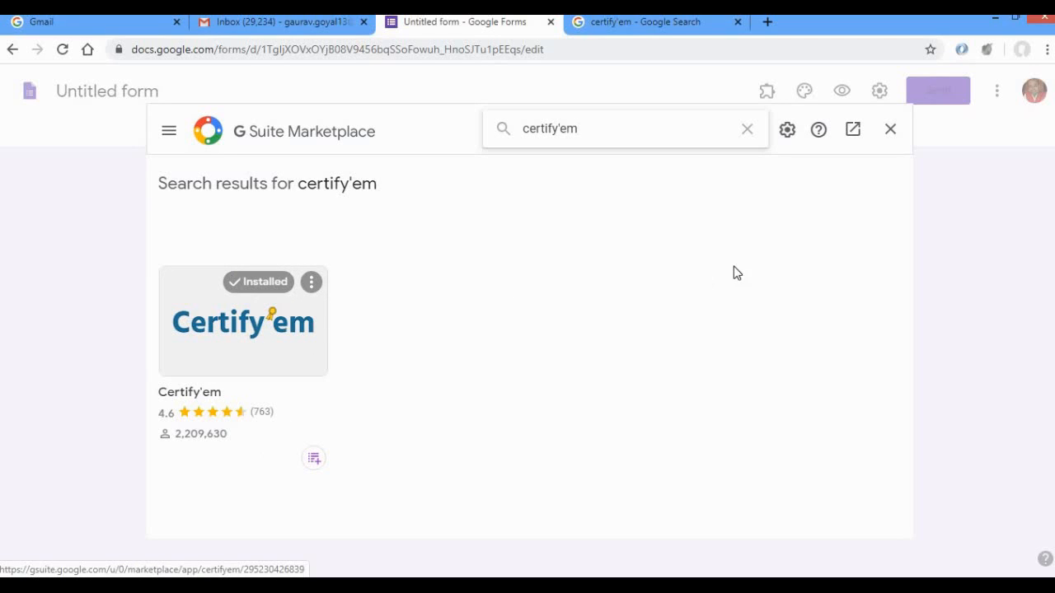
click(889, 132)
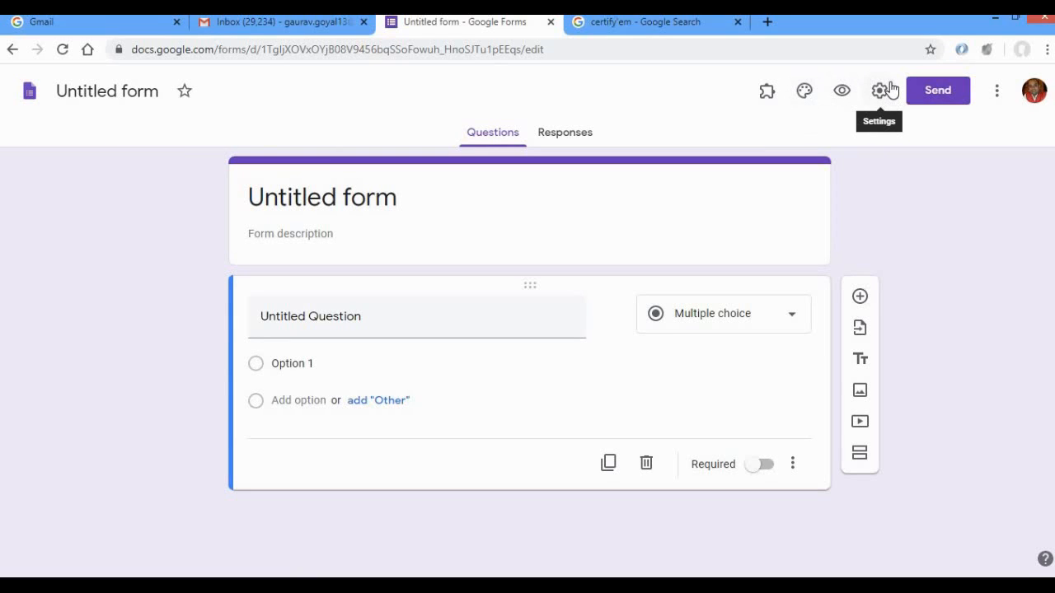
click(768, 98)
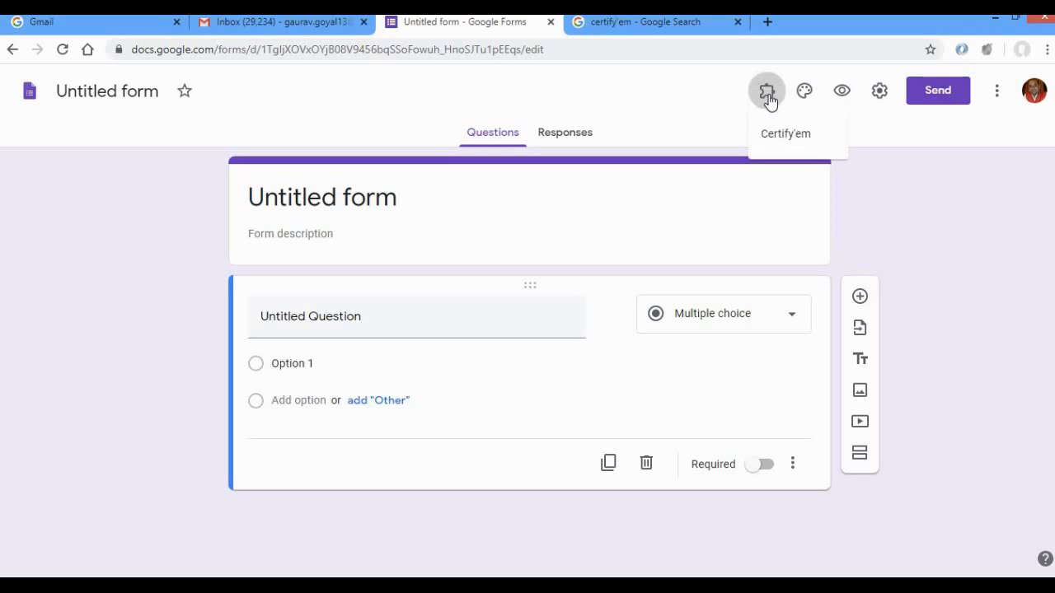
click(796, 137)
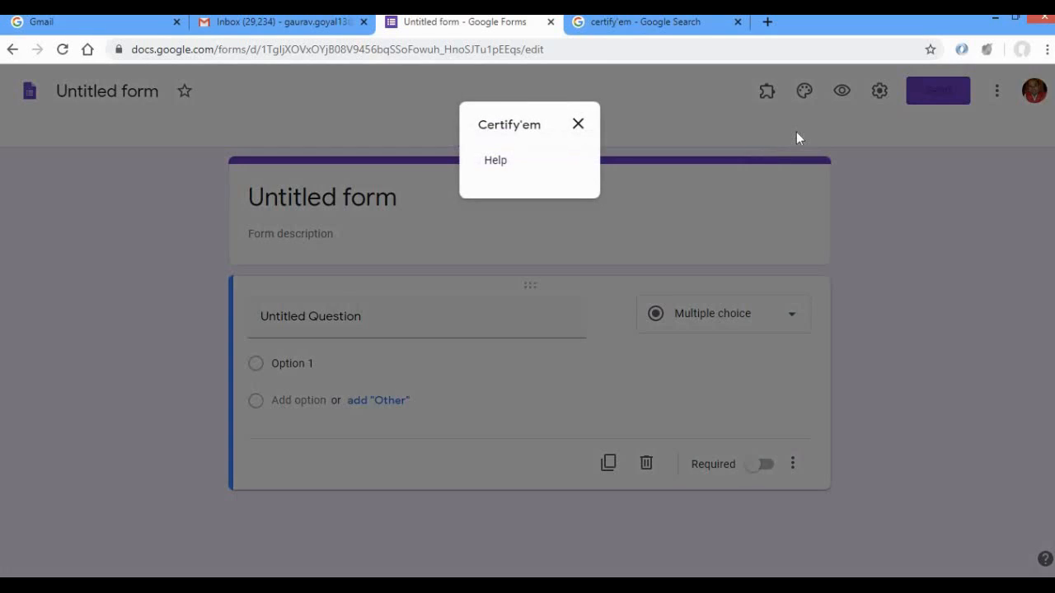
click(578, 123)
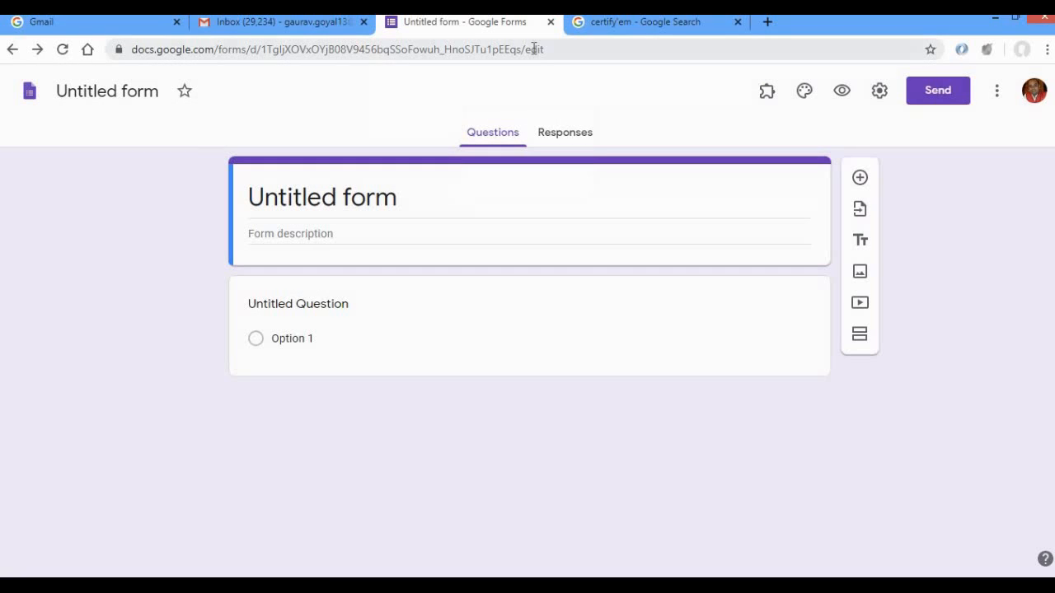
Reload the form page and enable the Certify'em add-on in this quiz.
click(534, 48)
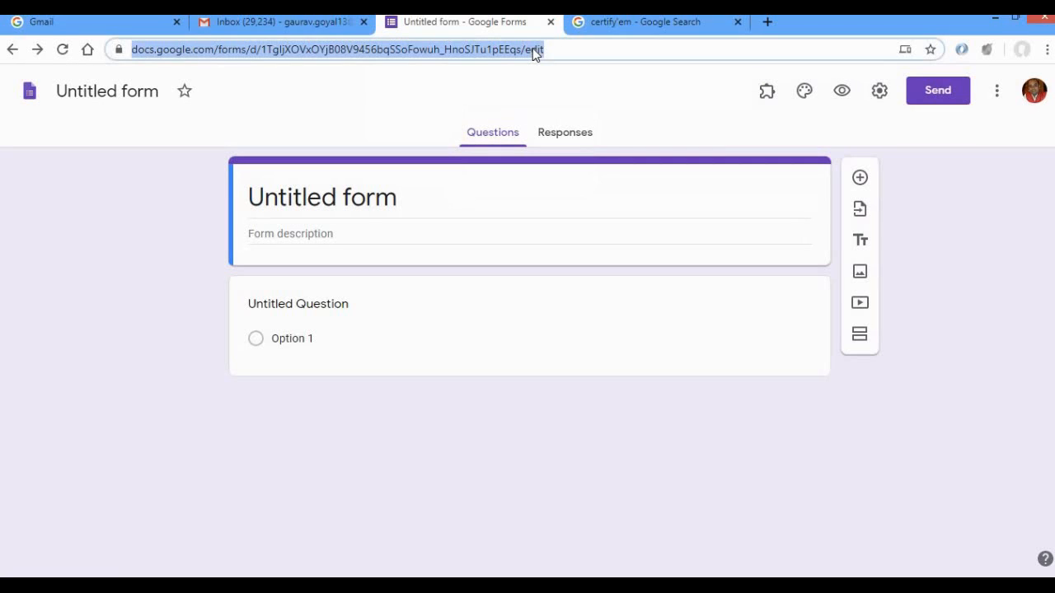
key(Return)
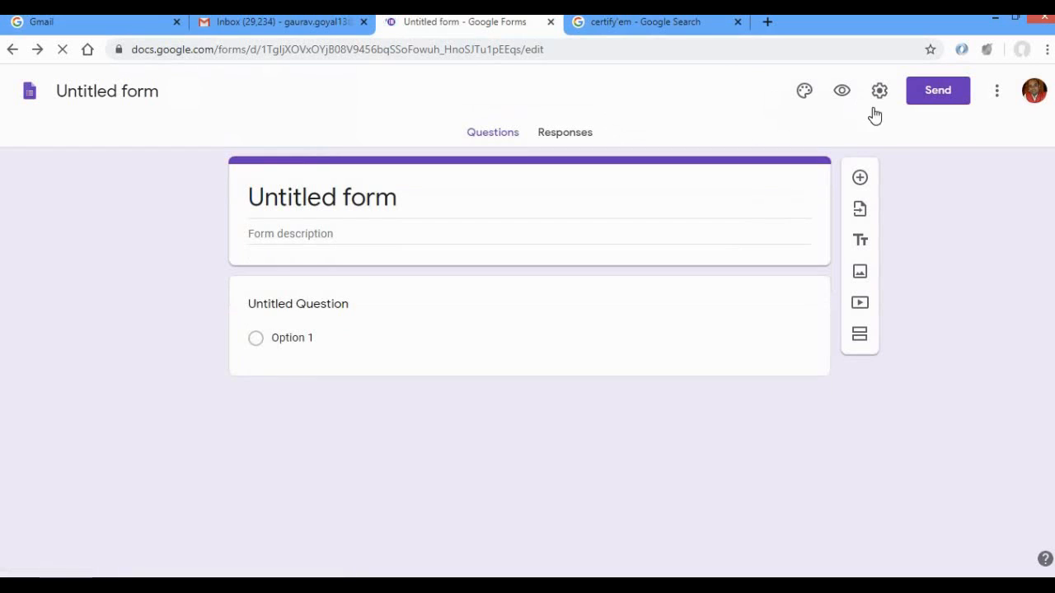
click(770, 95)
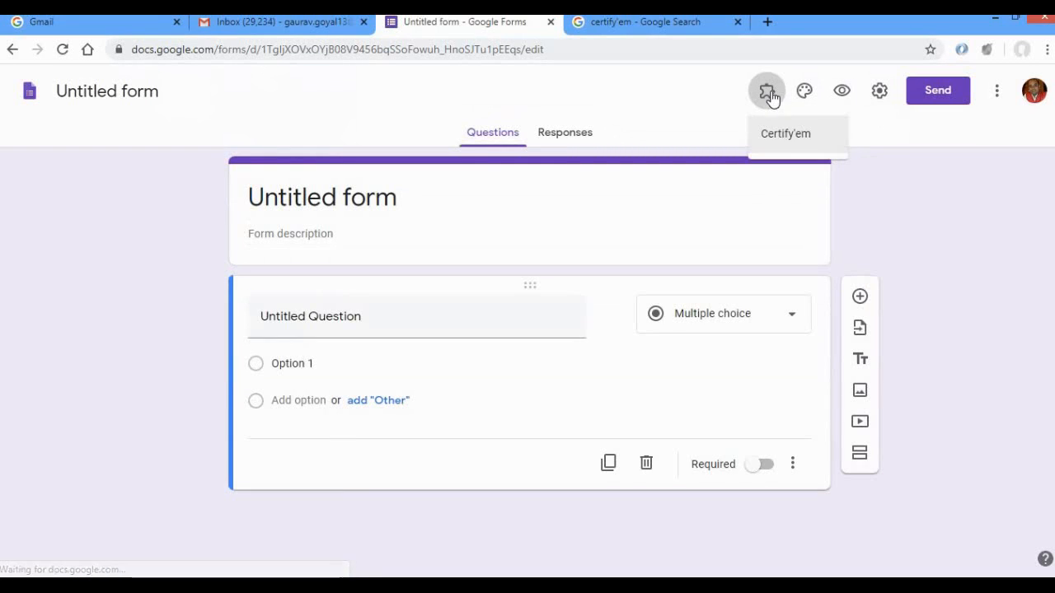
click(783, 135)
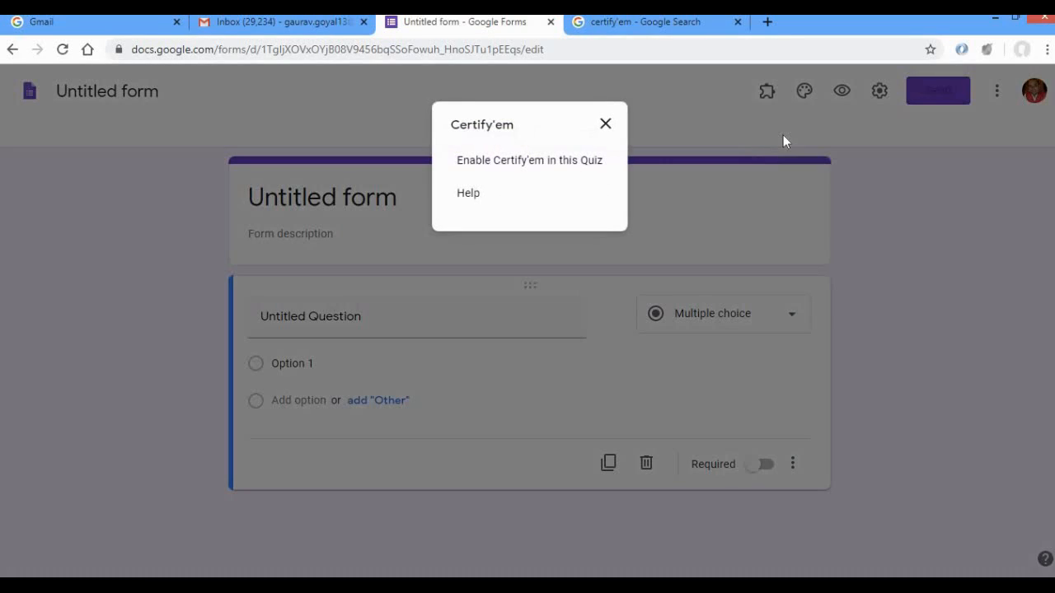
click(543, 164)
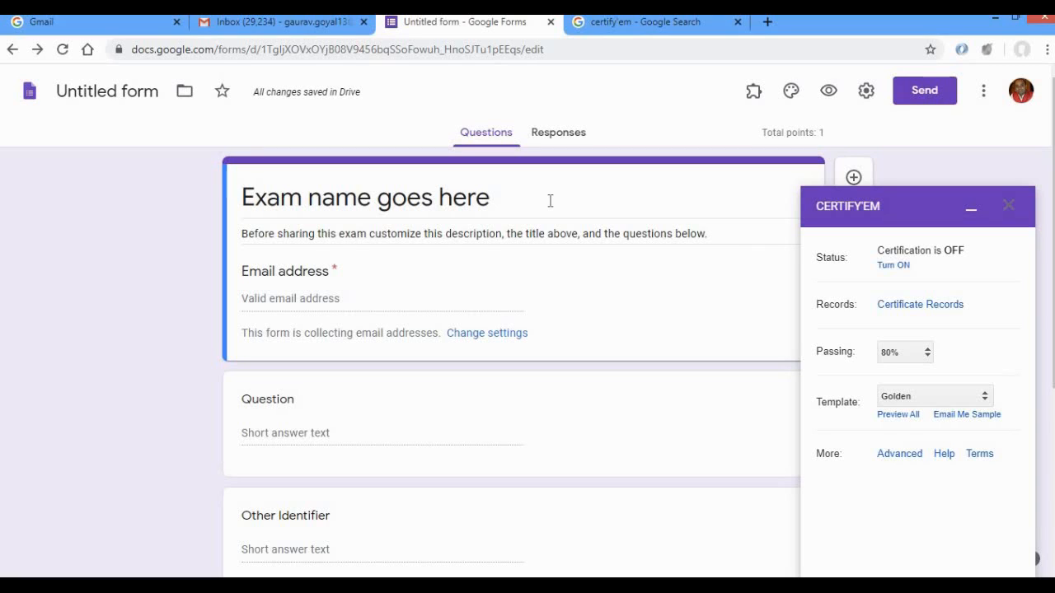
Replace the form's placeholder title with FEEDBACK FORM OF "".
triple_click(495, 200)
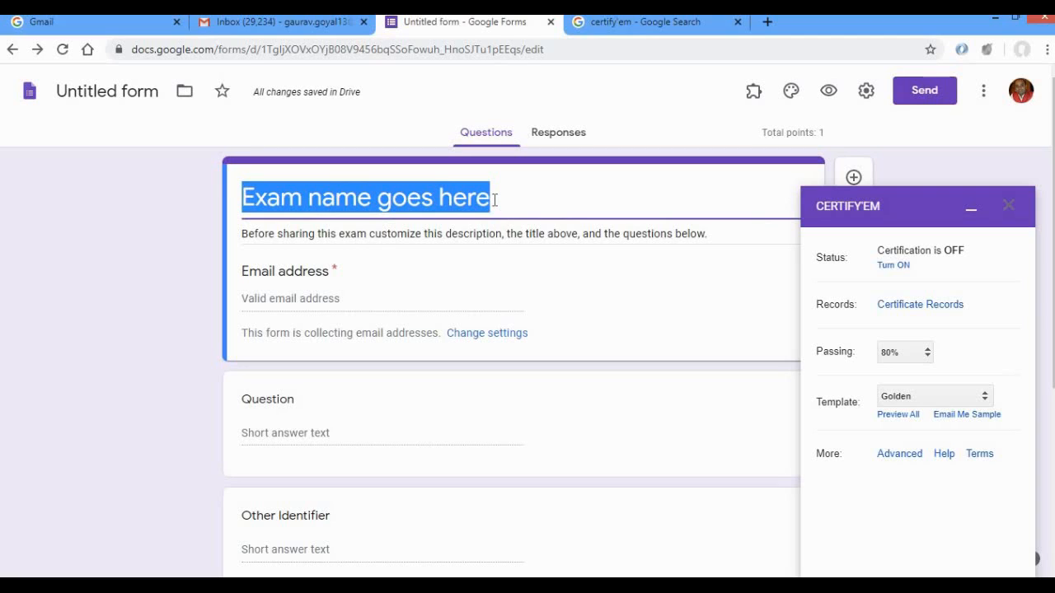
text(EC)
key(BackSpace)
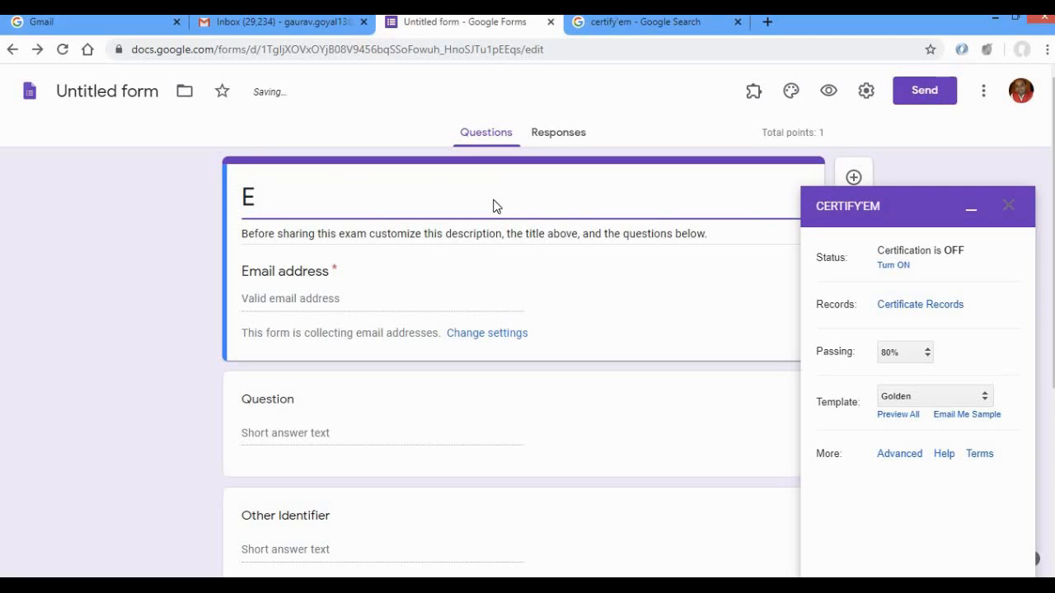
text(XAMINAT)
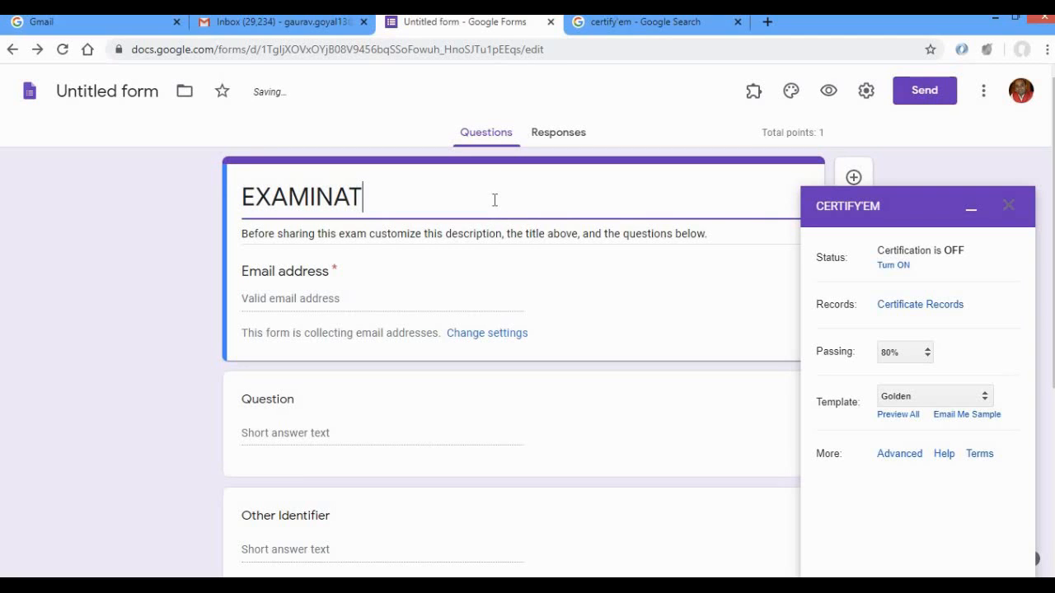
text(ION -!)
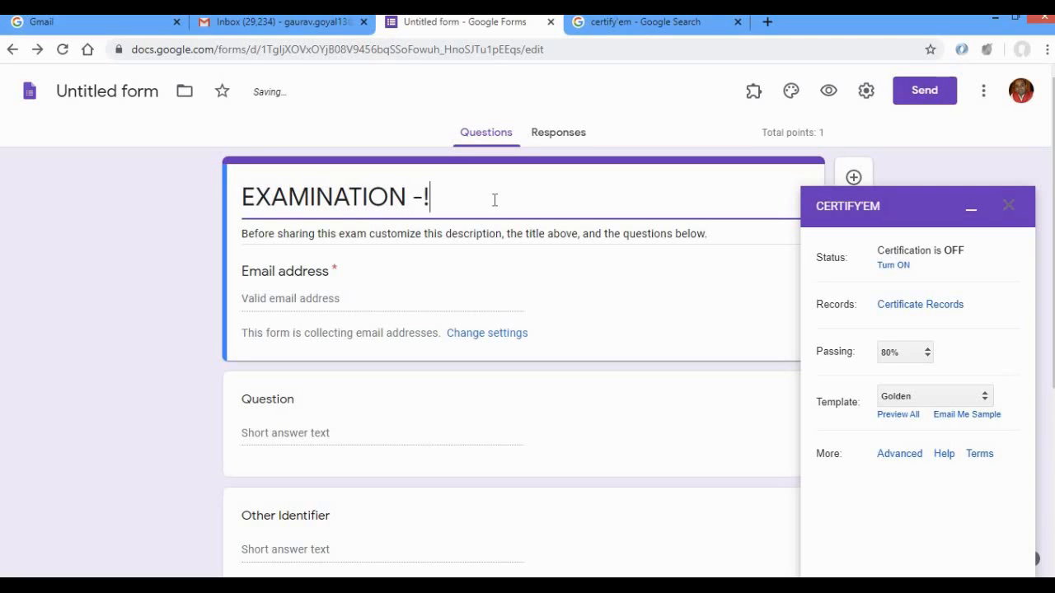
key(BackSpace)
text(1)
key(BackSpace)
key(BackSpace)
key(BackSpace)
key(BackSpace)
key(BackSpace)
key(BackSpace)
key(BackSpace)
key(BackSpace)
key(BackSpace)
key(BackSpace)
key(BackSpace)
key(BackSpace)
key(BackSpace)
key(BackSpace)
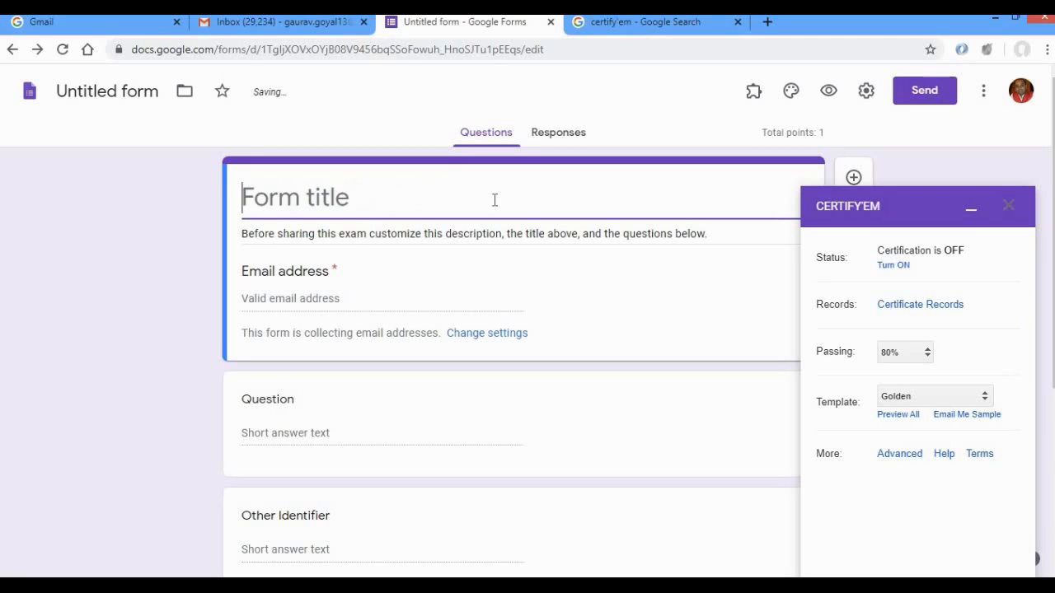
text(FEEDBA)
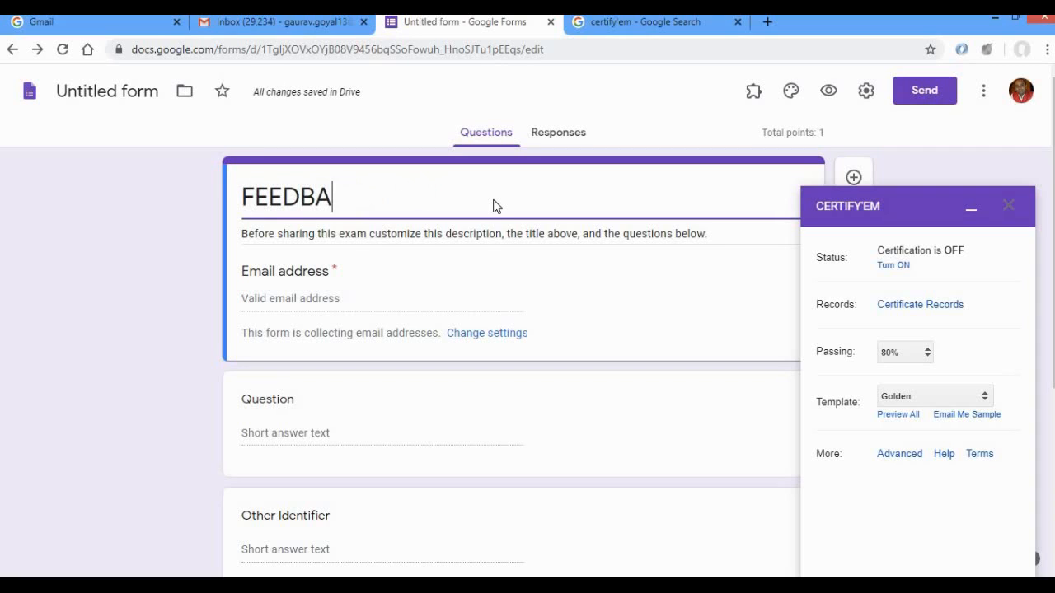
text(CK FORM )
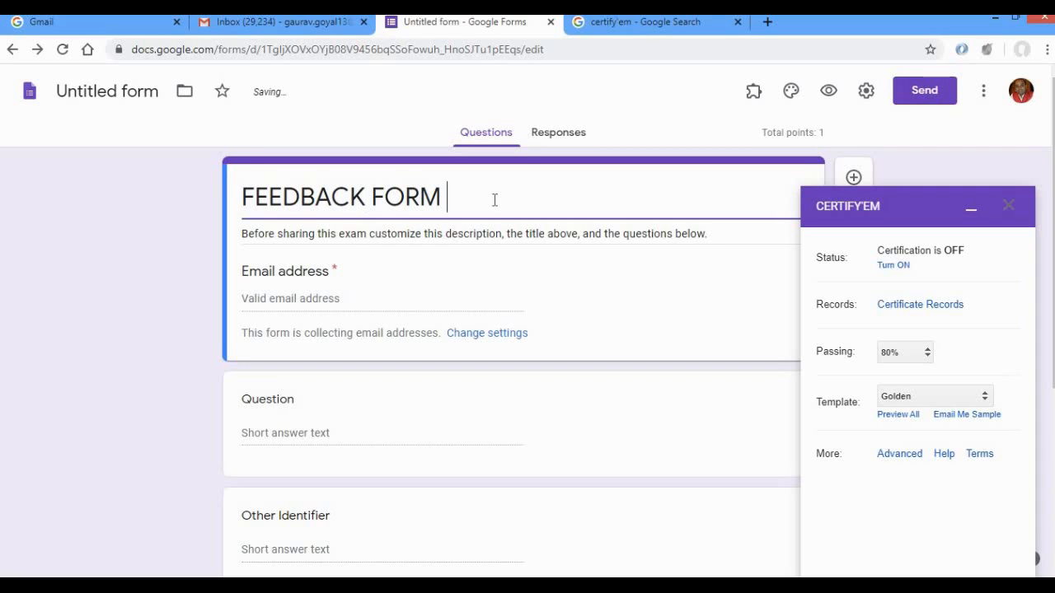
text(OF "")
Replace the form's placeholder description with "Date: Time:".
triple_click(244, 235)
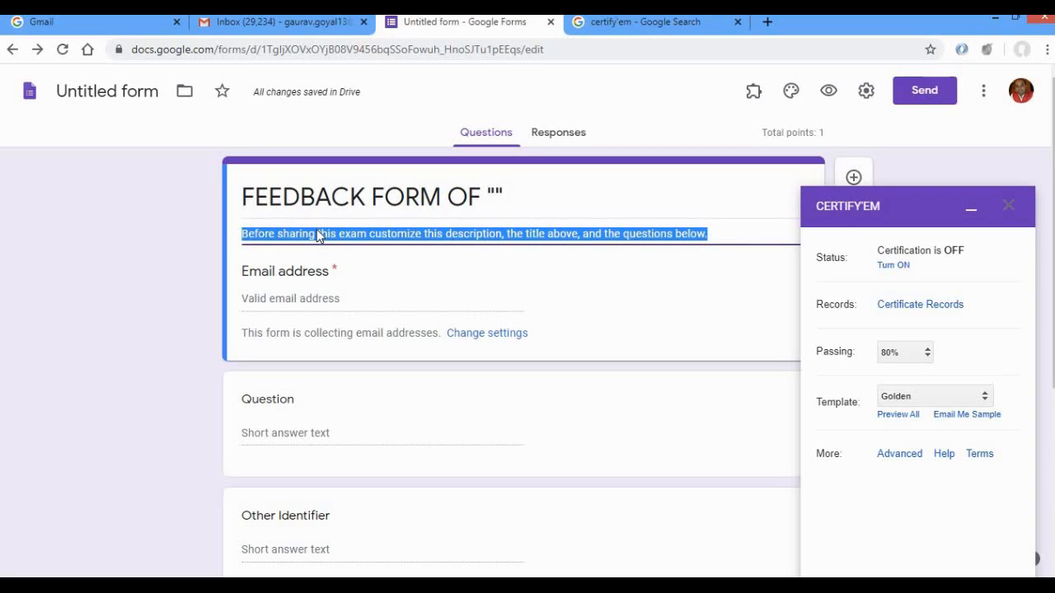
text(Dat)
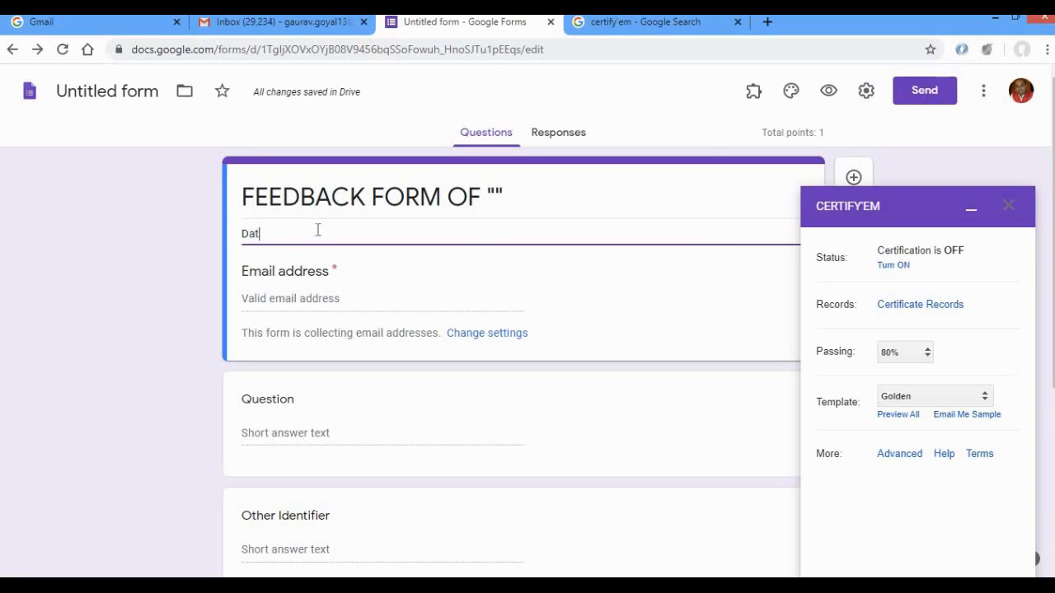
text(e: Timre)
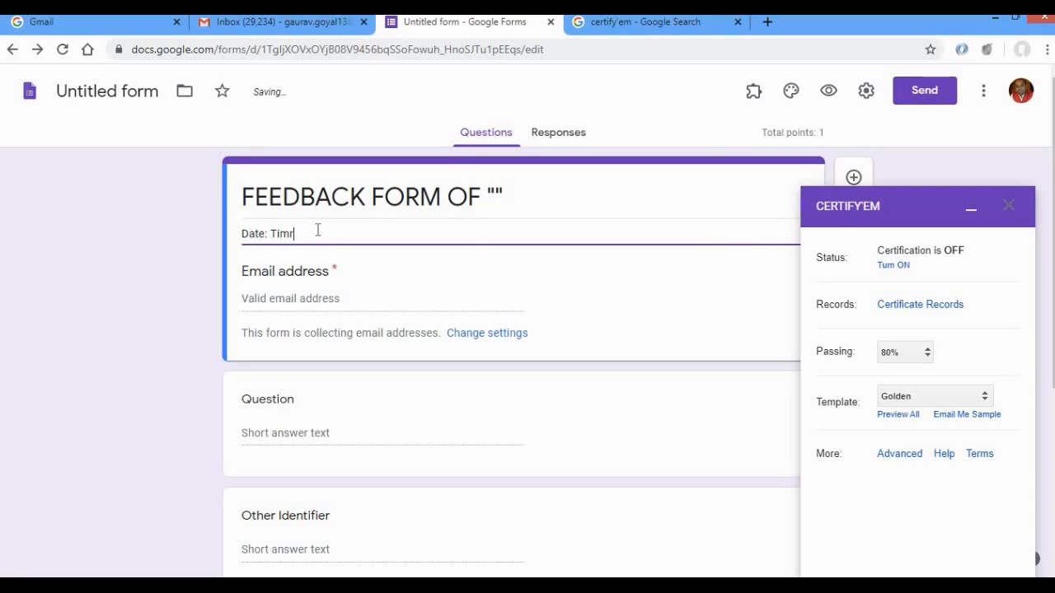
key(Return)
key(BackSpace)
key(BackSpace)
text(e:)
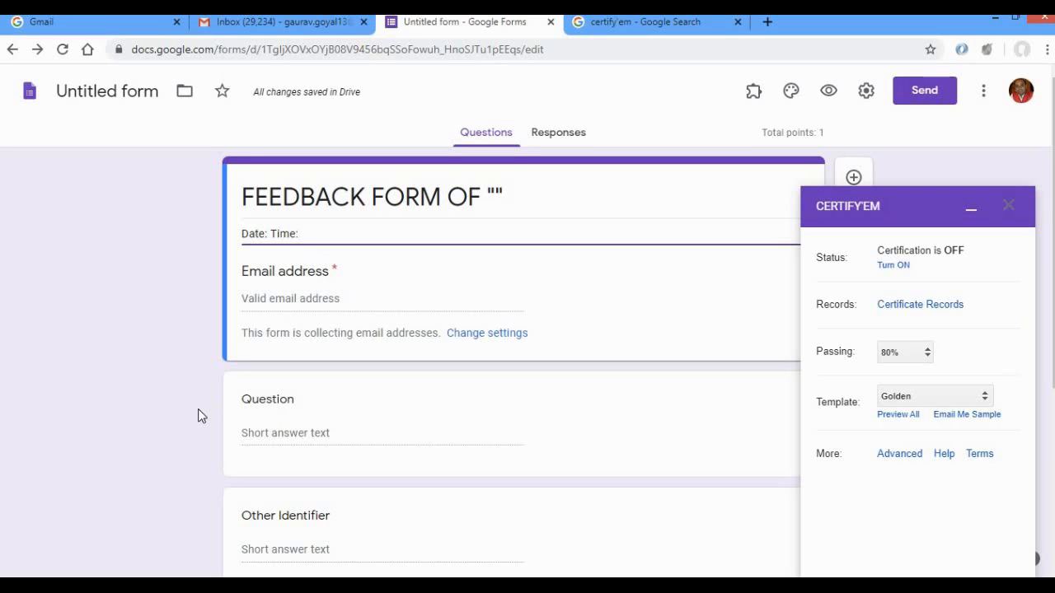
Enter "What is the colour of sky" as the blank question's text and set its type to Dropdown.
scroll(197, 409, down, 2)
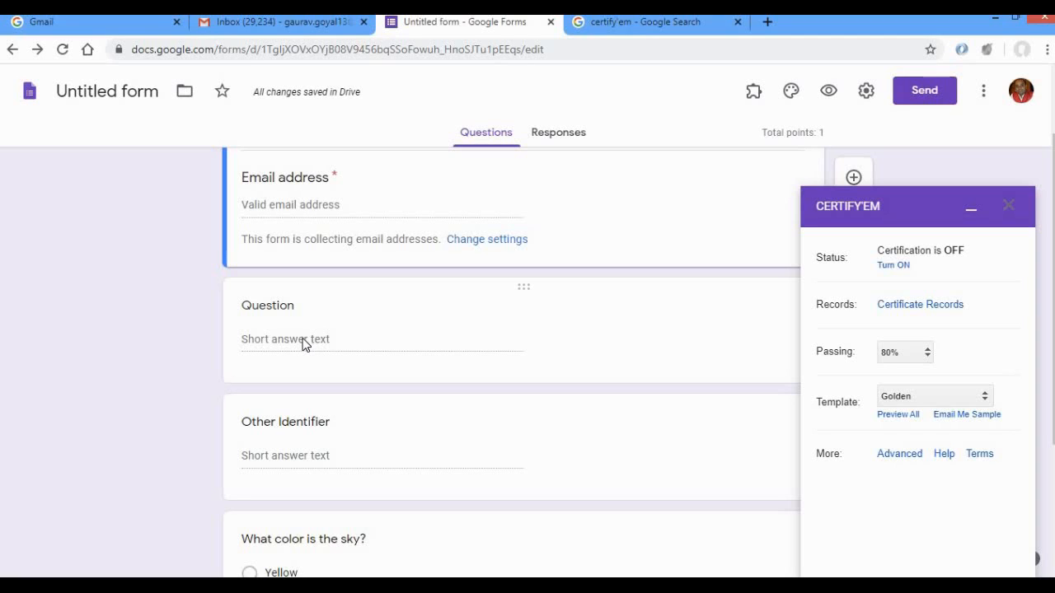
click(303, 339)
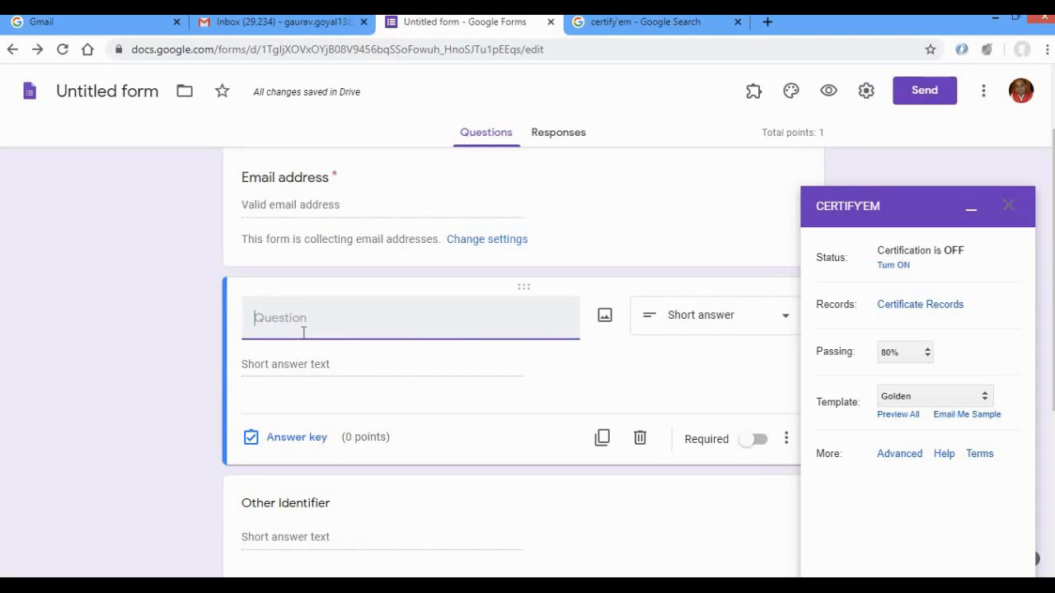
text(What is the )
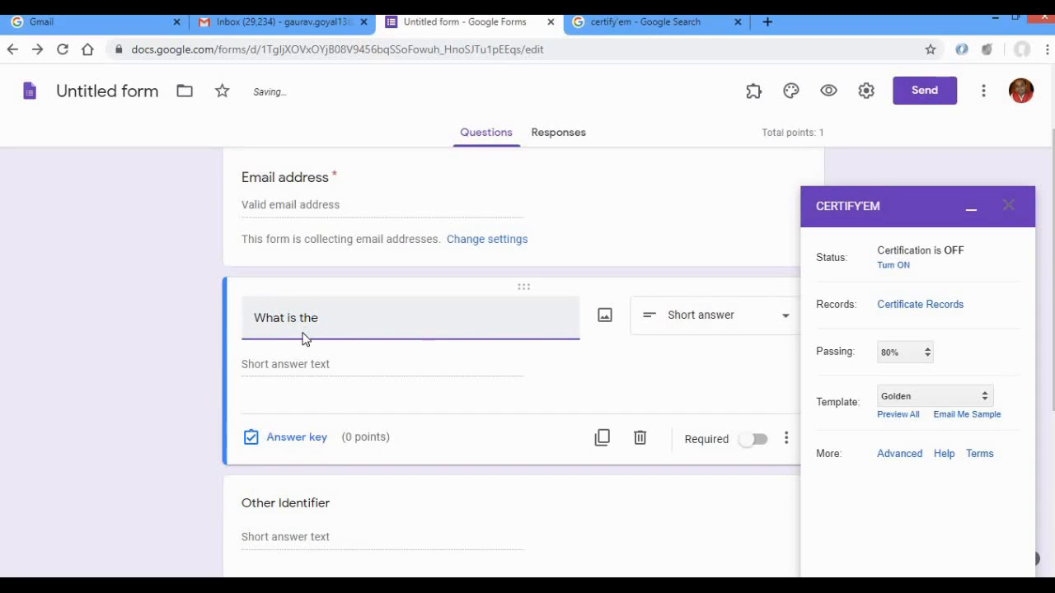
text(colour o)
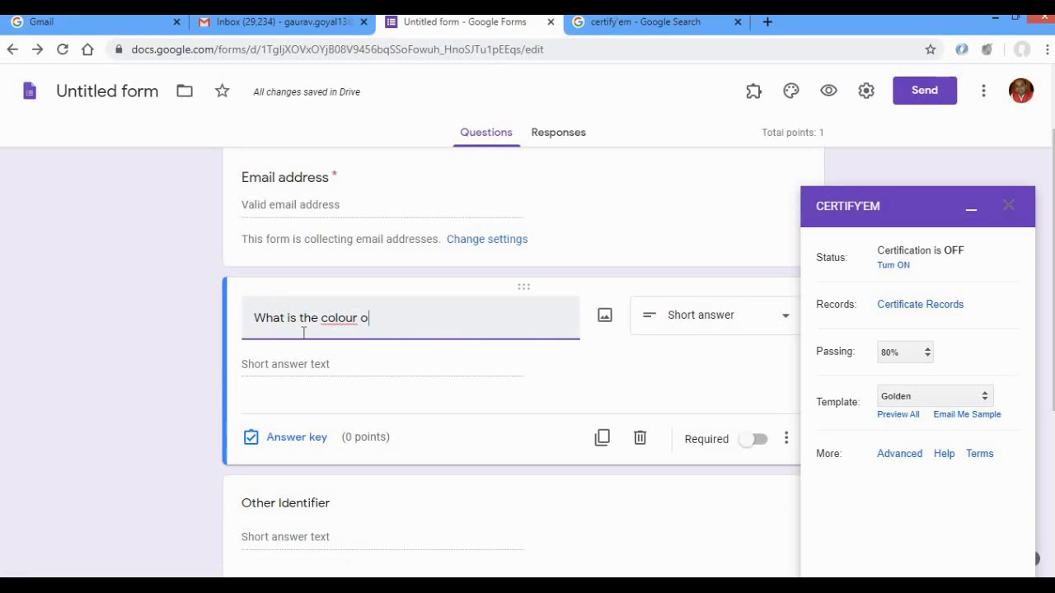
text(f sky)
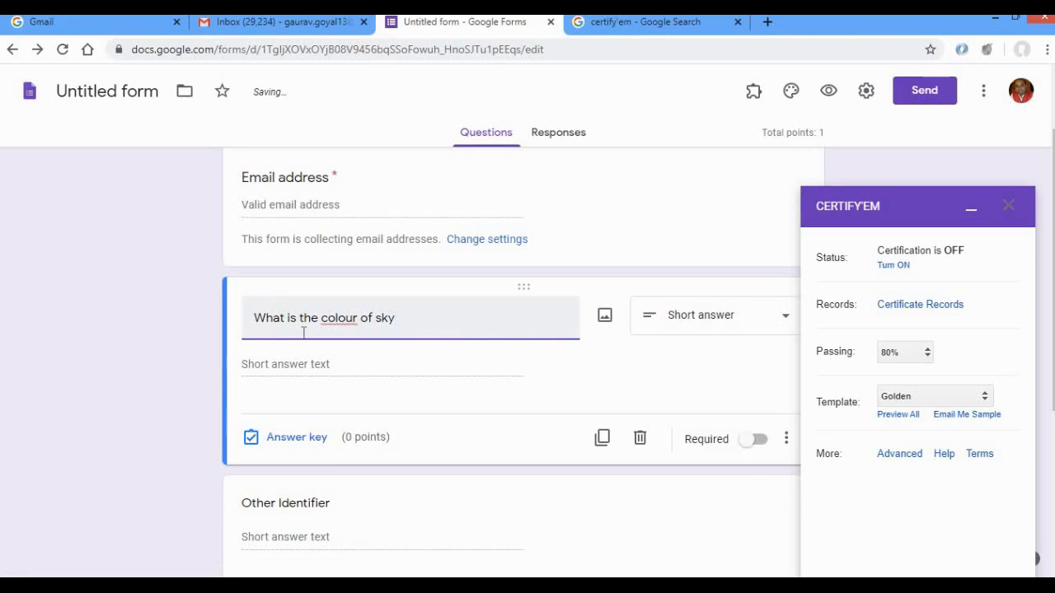
click(681, 320)
click(704, 274)
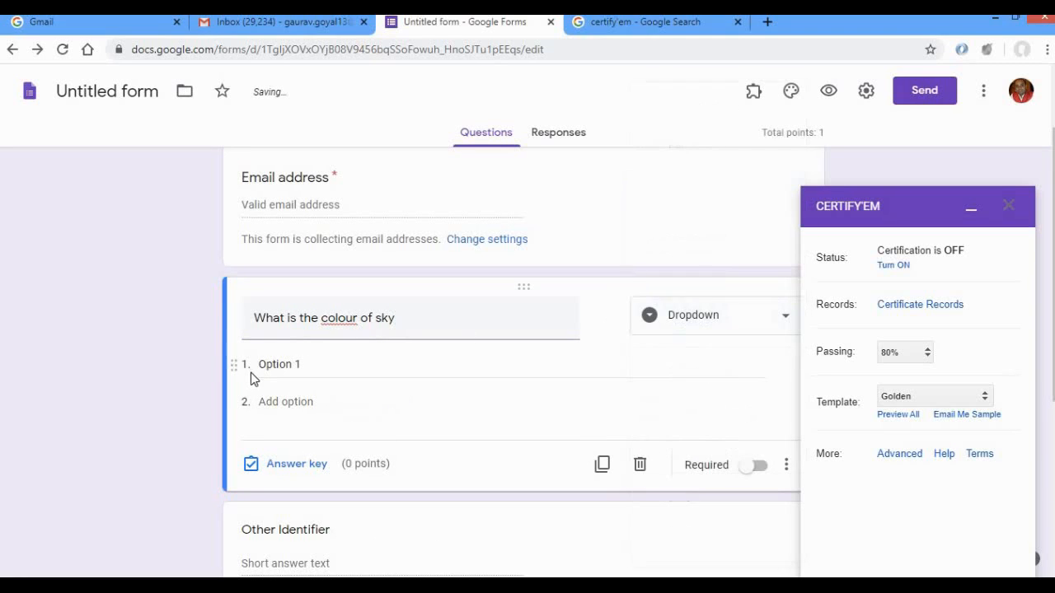
Fill in the dropdown question's four answer options as Red, Blue, Green and Pink.
click(278, 367)
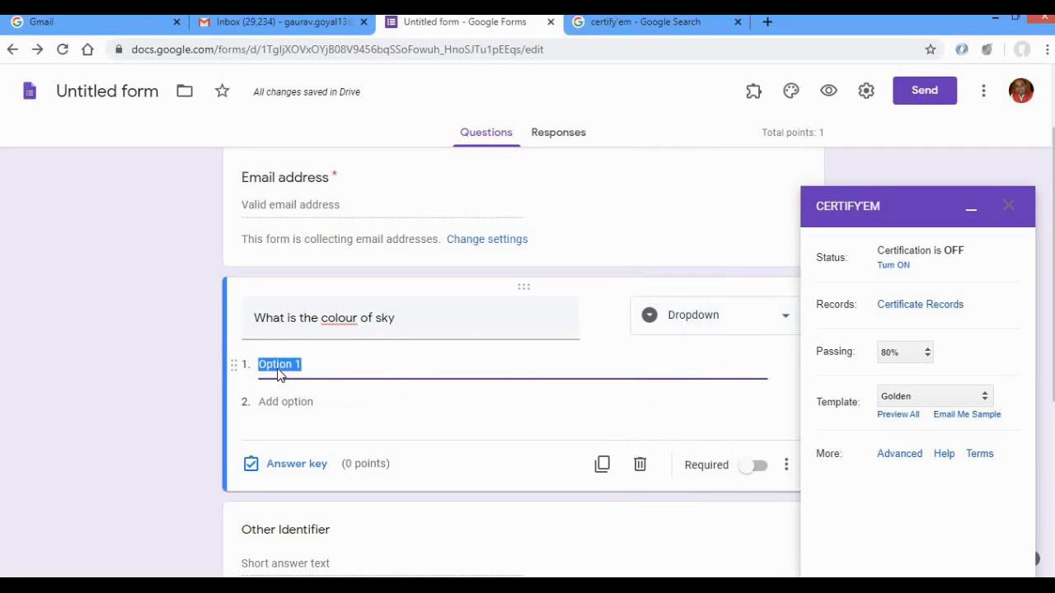
text(Red)
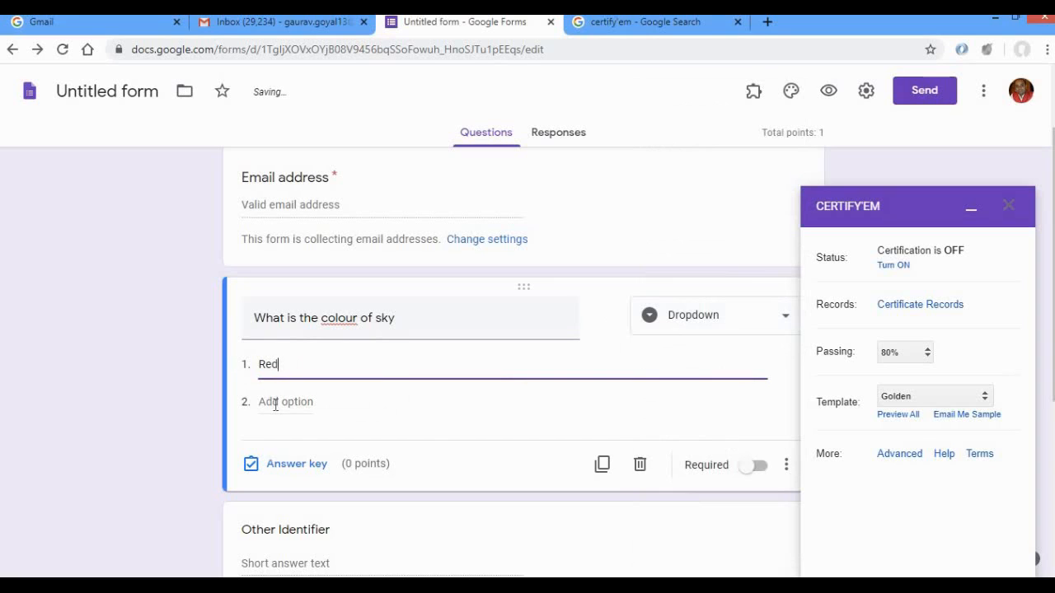
click(276, 403)
text(Blue)
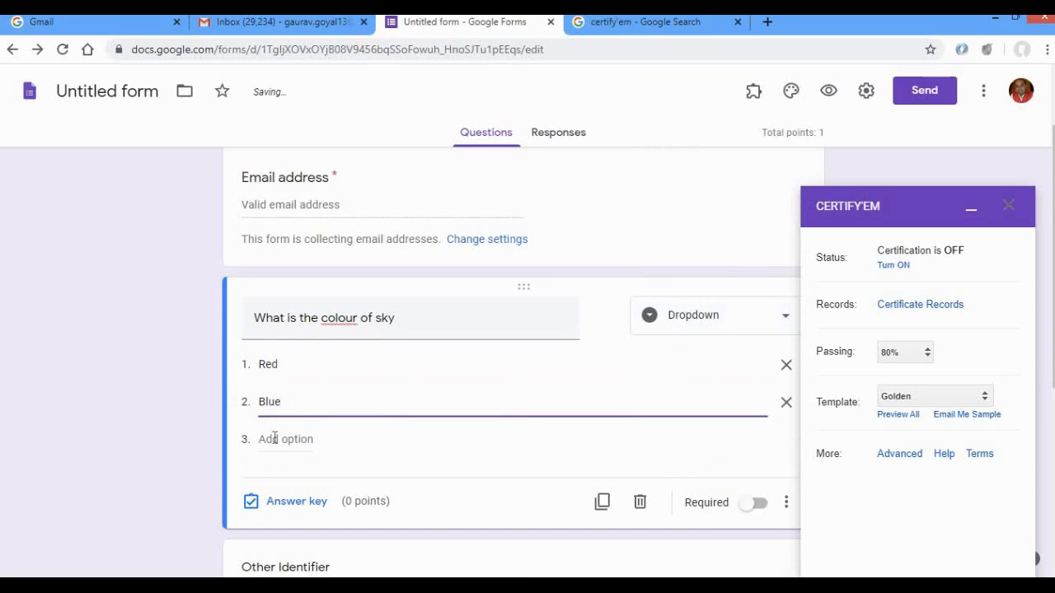
click(275, 437)
text(Gre)
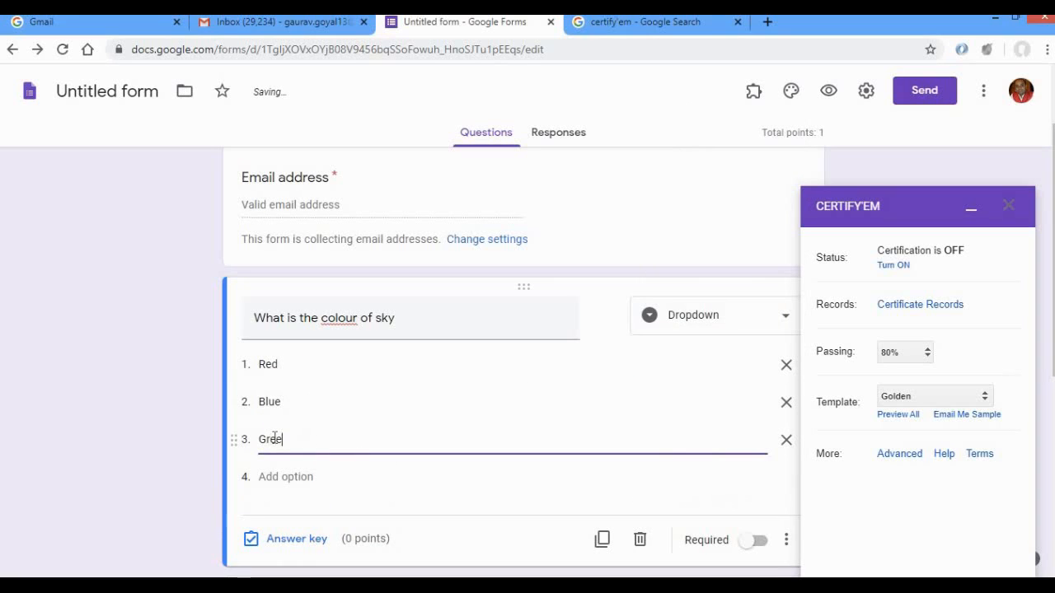
text(en)
click(282, 474)
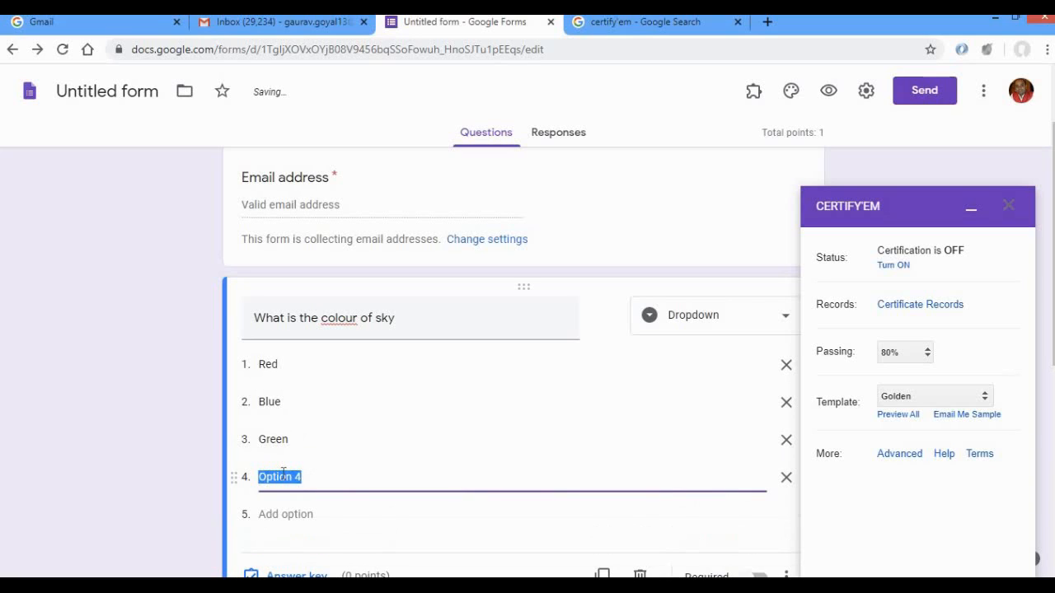
text(Pink)
key(Return)
key(Return)
key(Return)
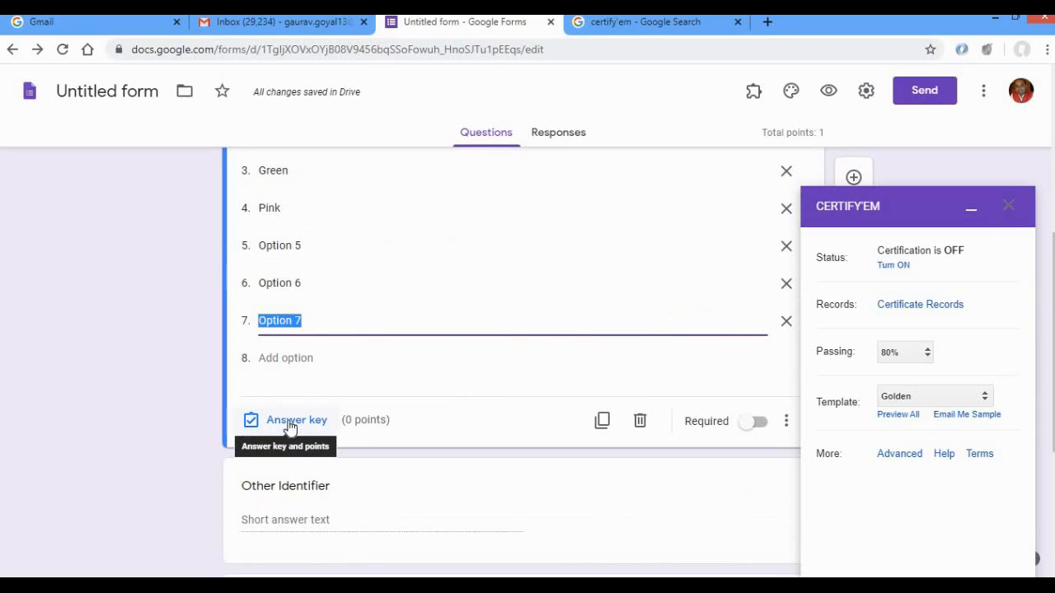
click(787, 321)
click(787, 286)
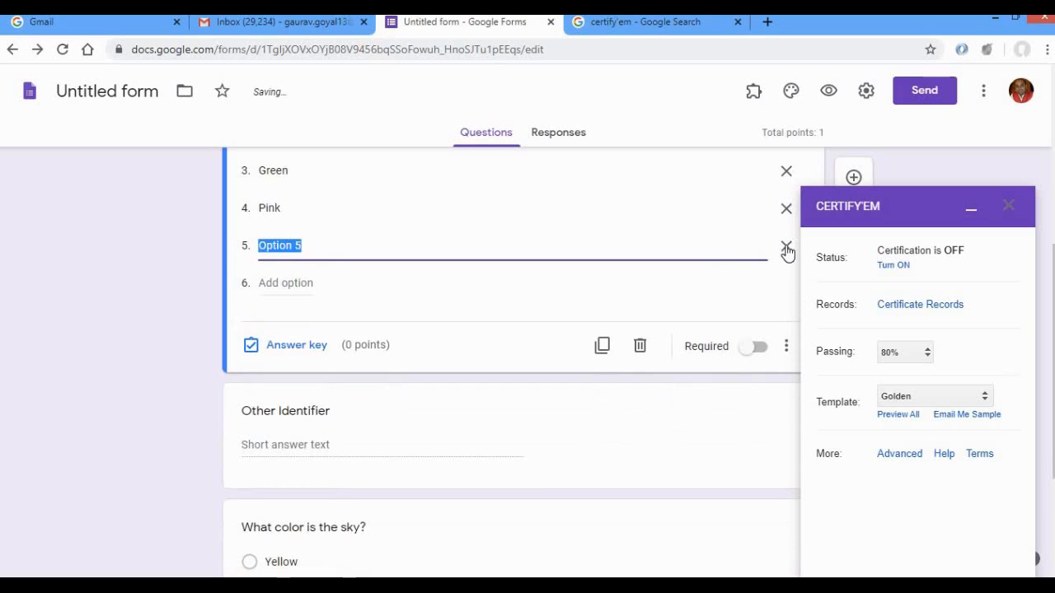
click(787, 245)
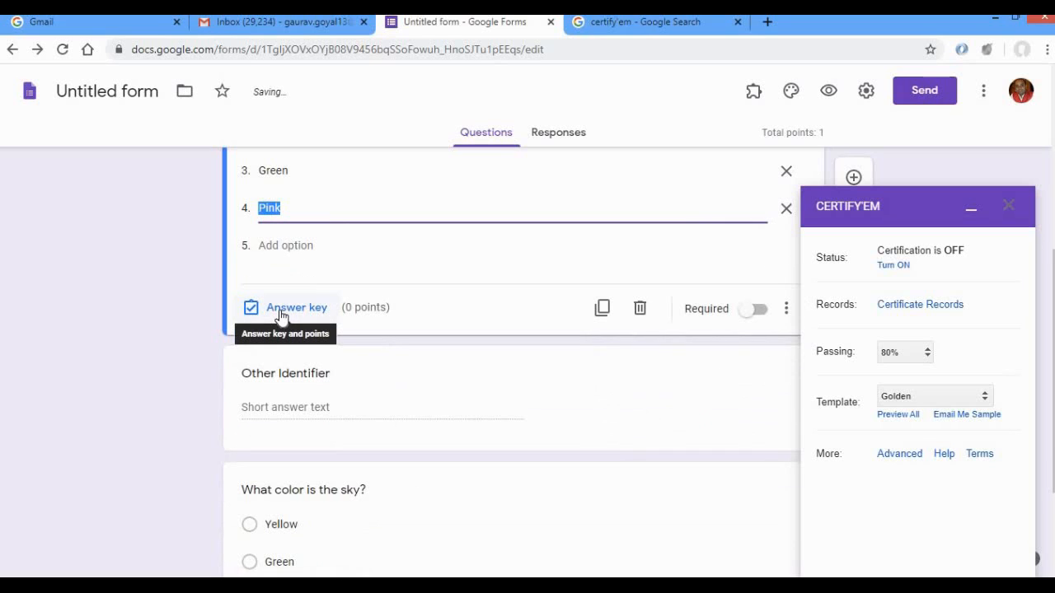
Set Blue as the sky question's correct answer worth 1 point, and make the question required.
click(280, 314)
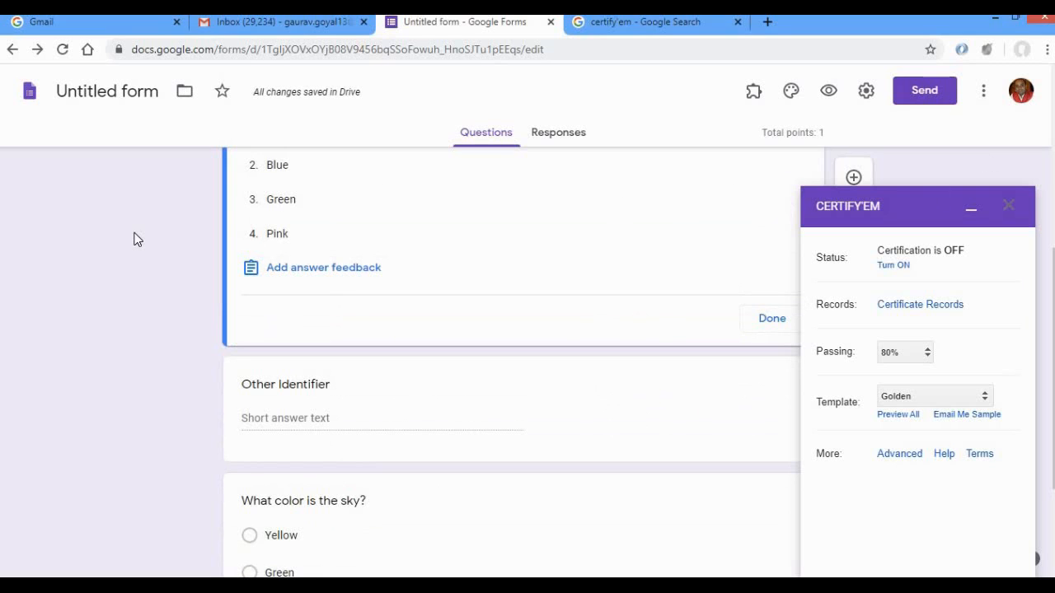
scroll(134, 239, up, 2)
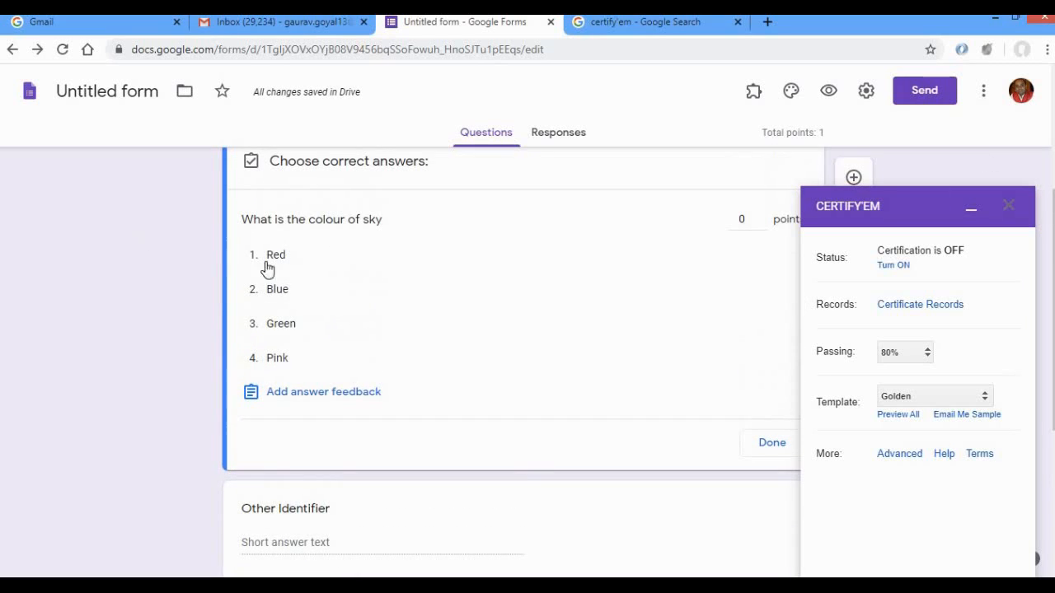
click(275, 298)
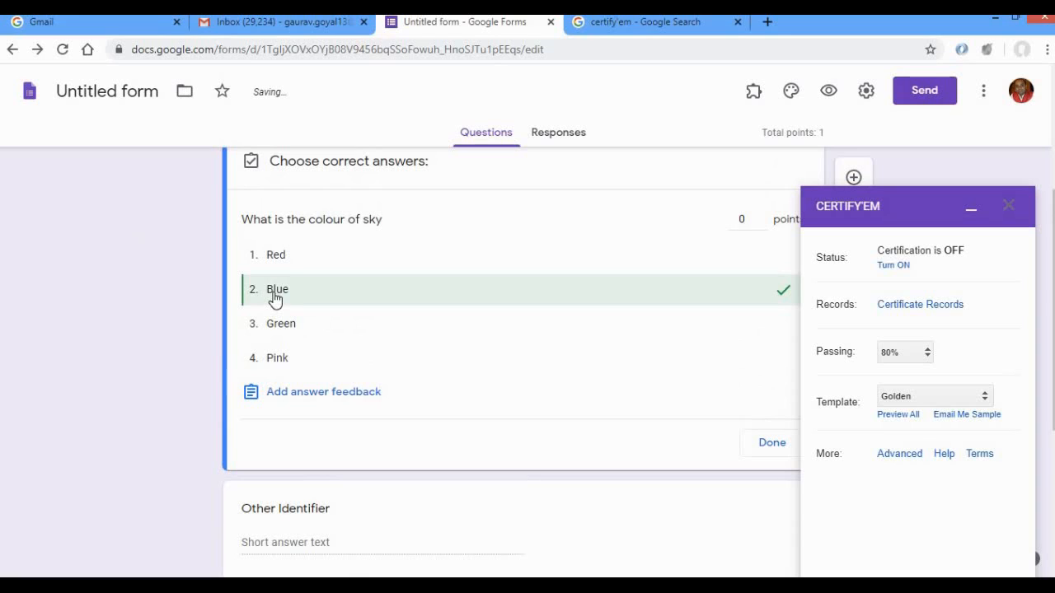
click(761, 217)
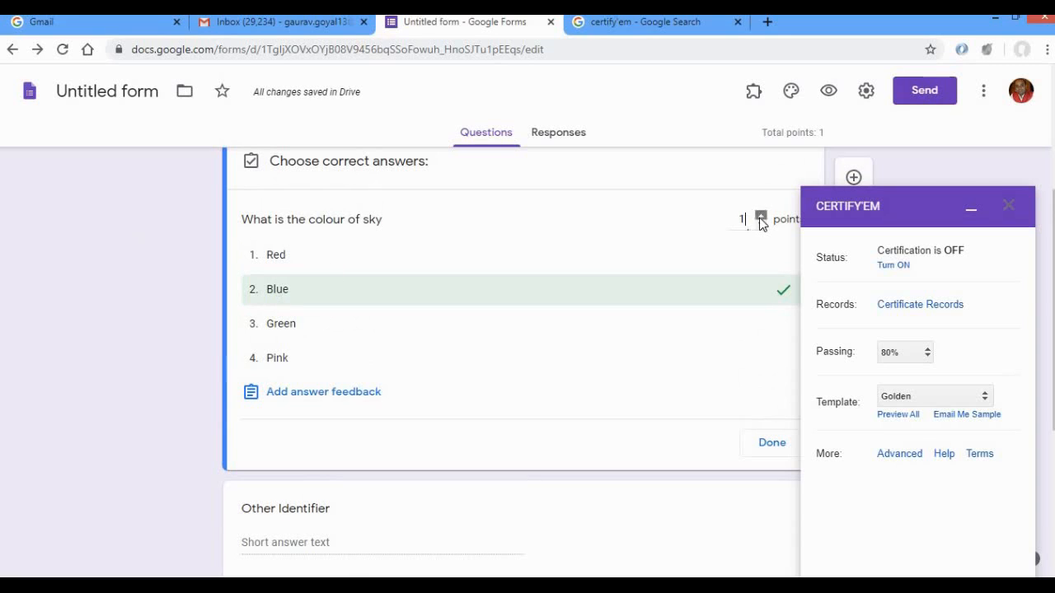
click(772, 444)
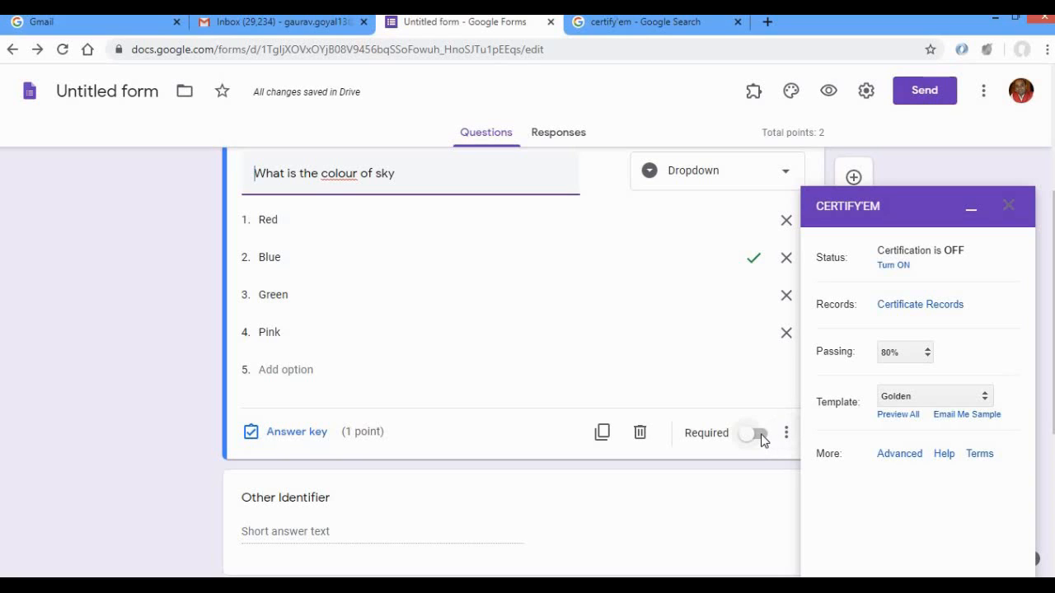
click(760, 437)
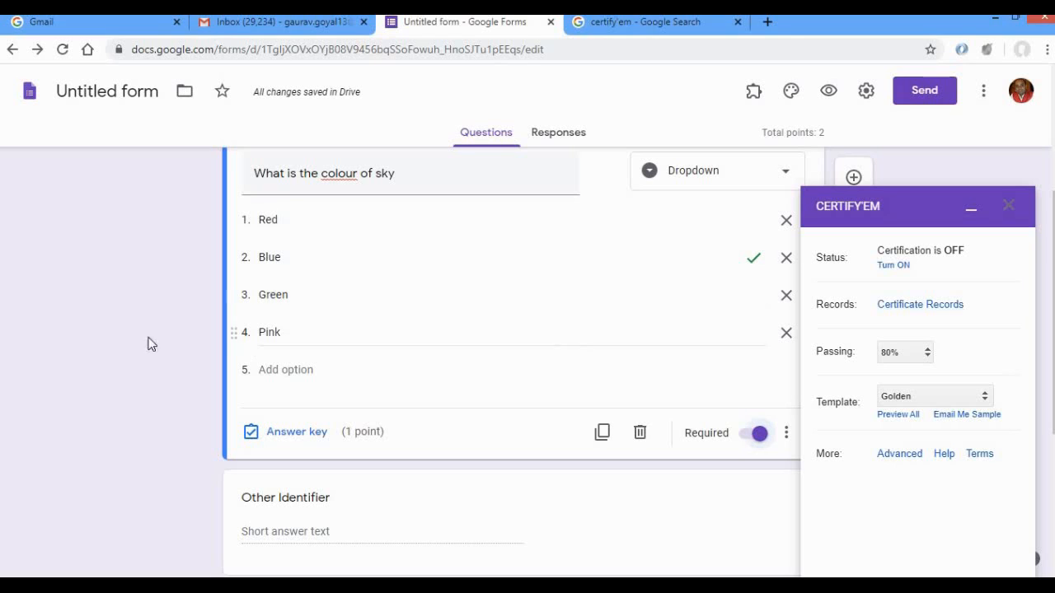
Replace the dropdown question's text with "The program was satisfactory".
scroll(118, 360, up, 2)
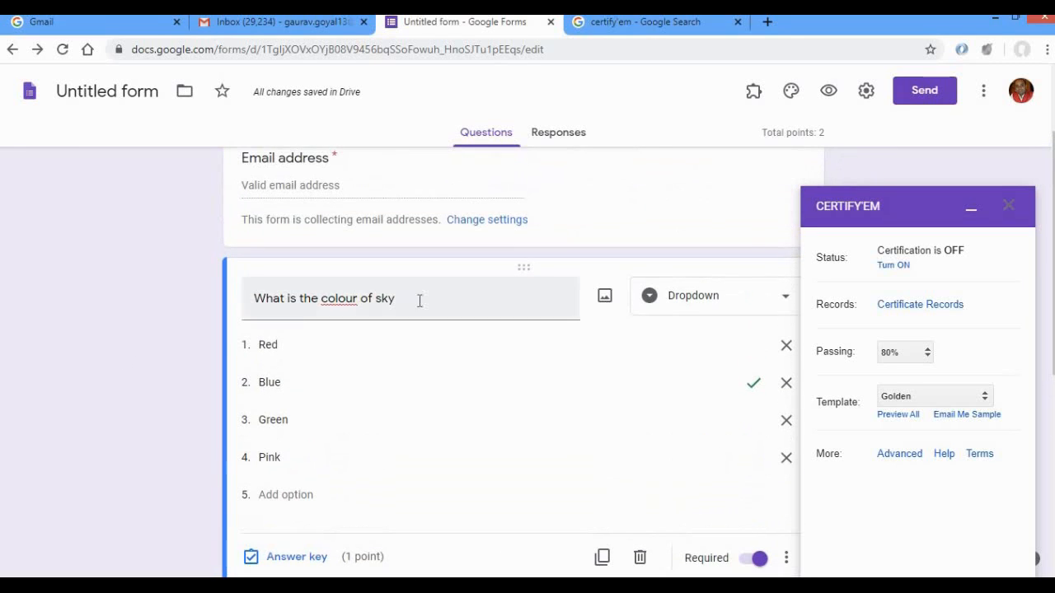
drag(412, 303, 200, 318)
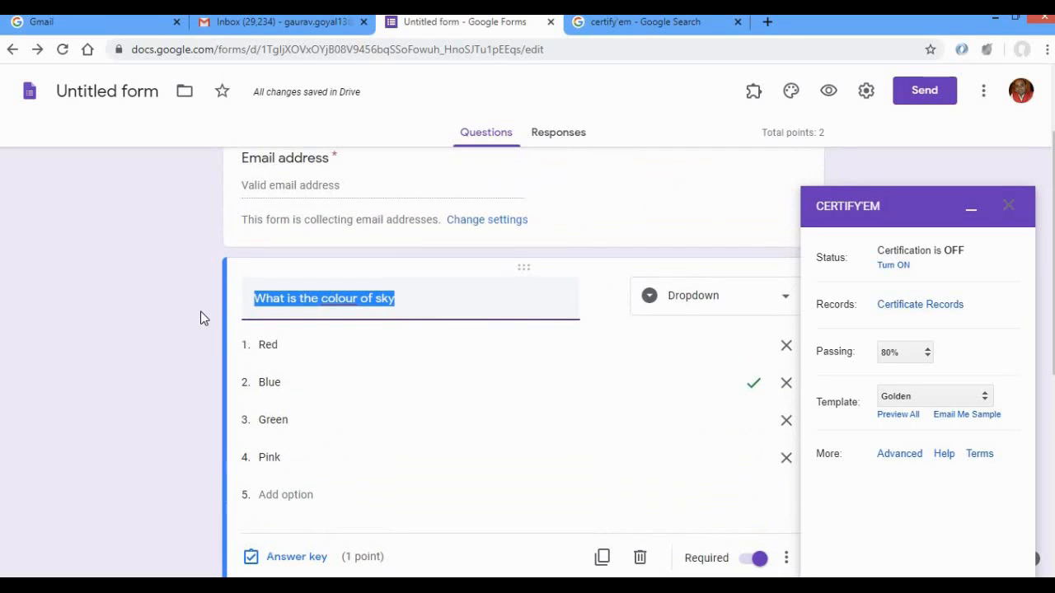
text(The pro)
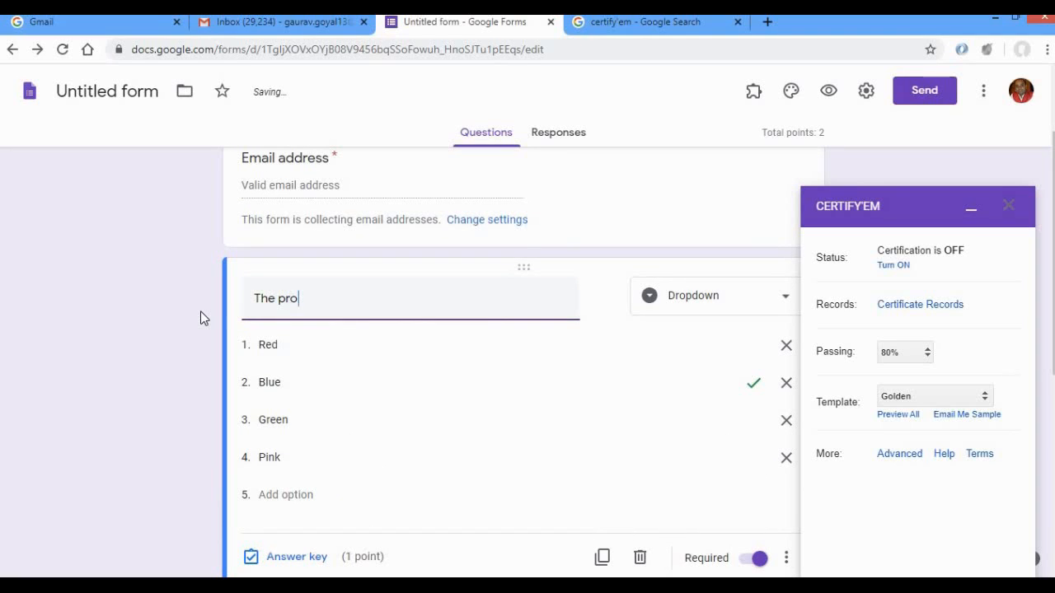
text(gram w)
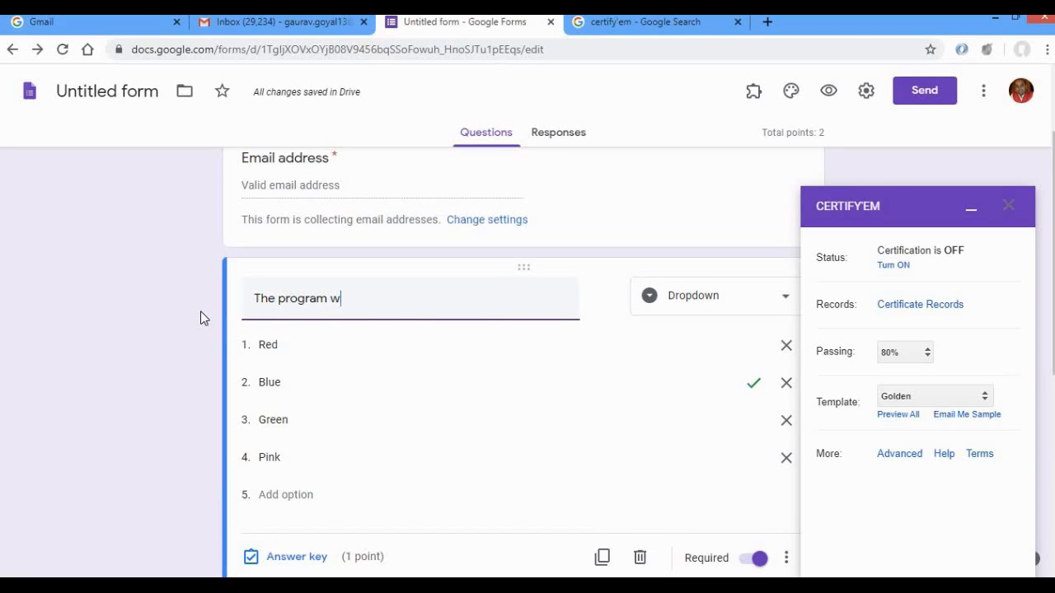
text(as sat)
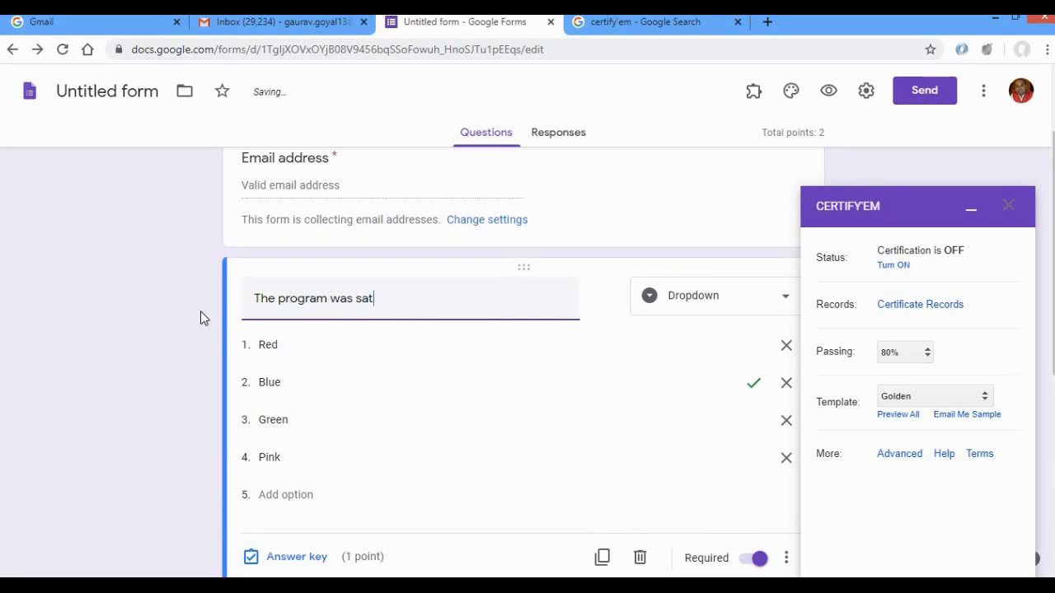
text(isfactory)
Replace the dropdown question's Red and Blue options with Strongly agree and Agree.
click(282, 340)
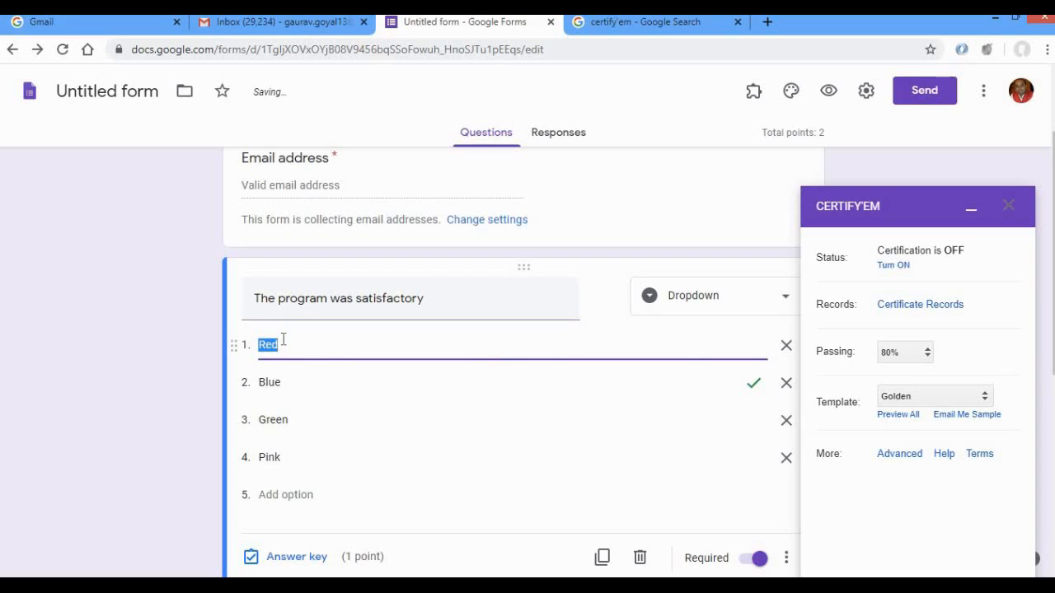
text(Strongl)
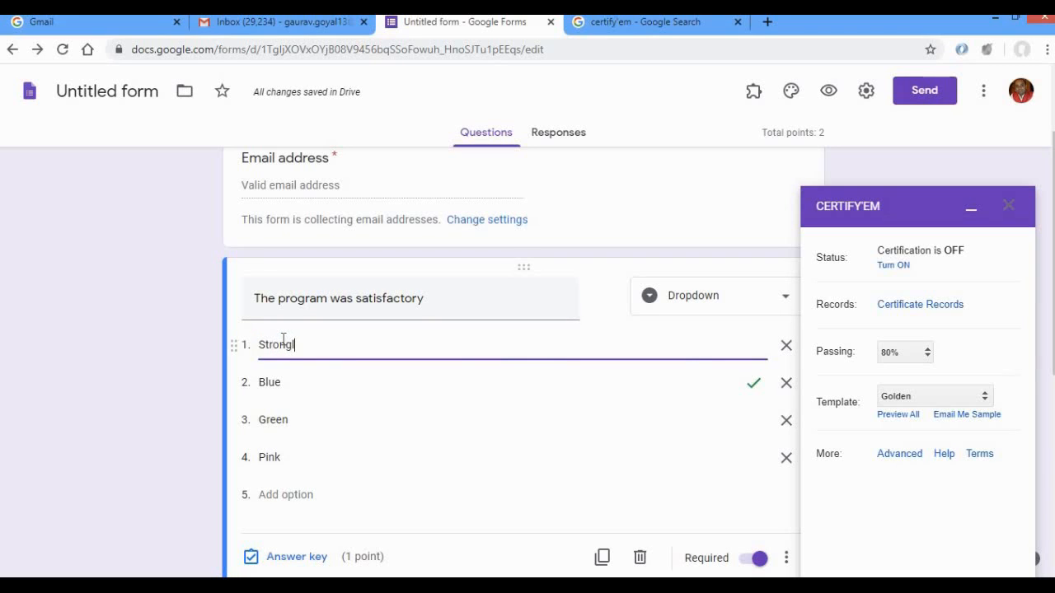
text(y agree)
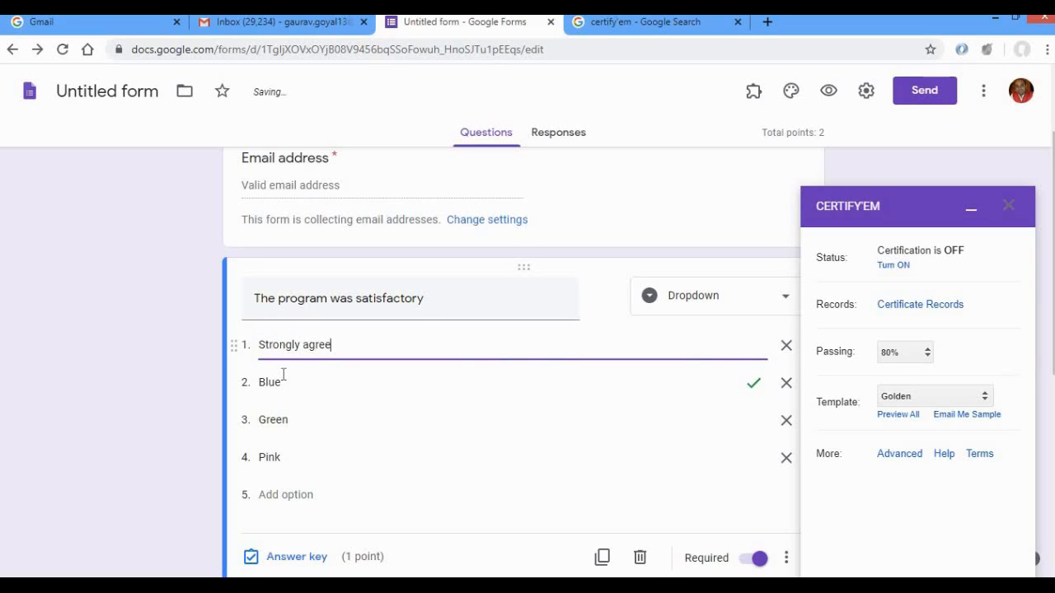
click(283, 379)
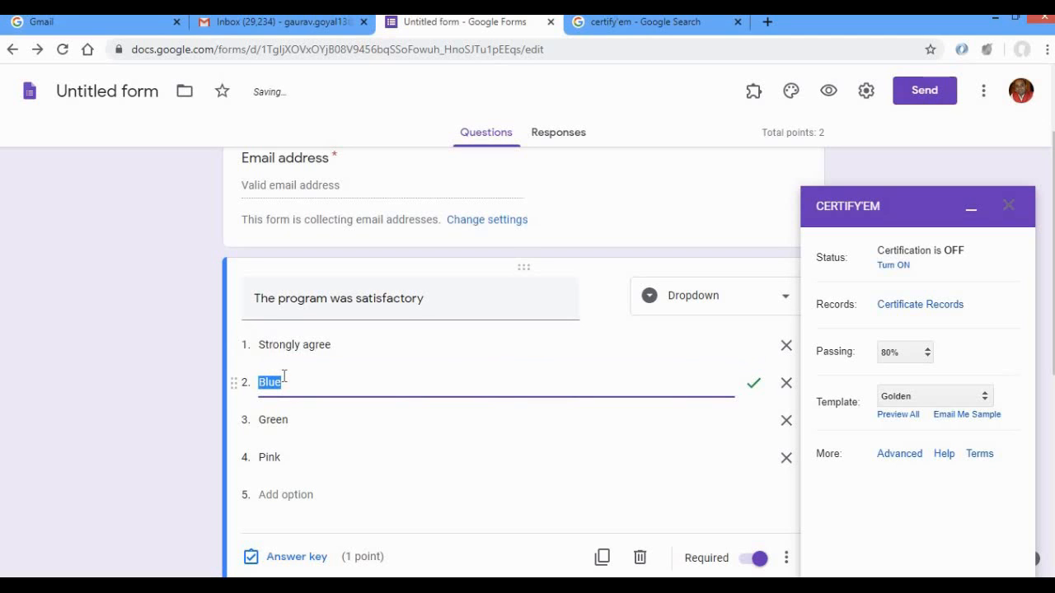
text(Agree)
key(Tab)
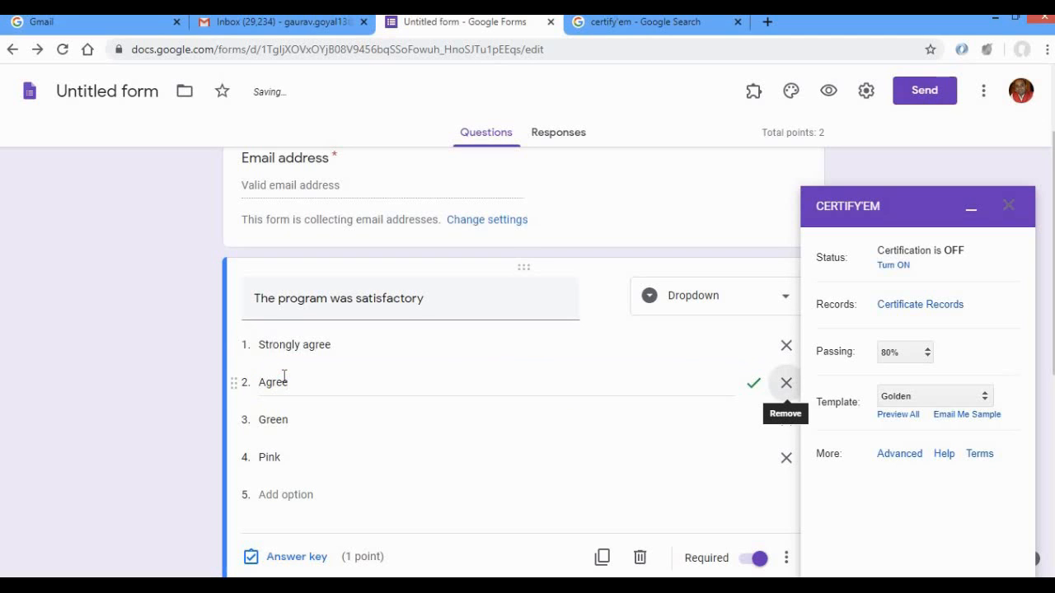
Replace the Green and Pink options with Neutral and Disagree, leaving out a fifth option.
click(294, 419)
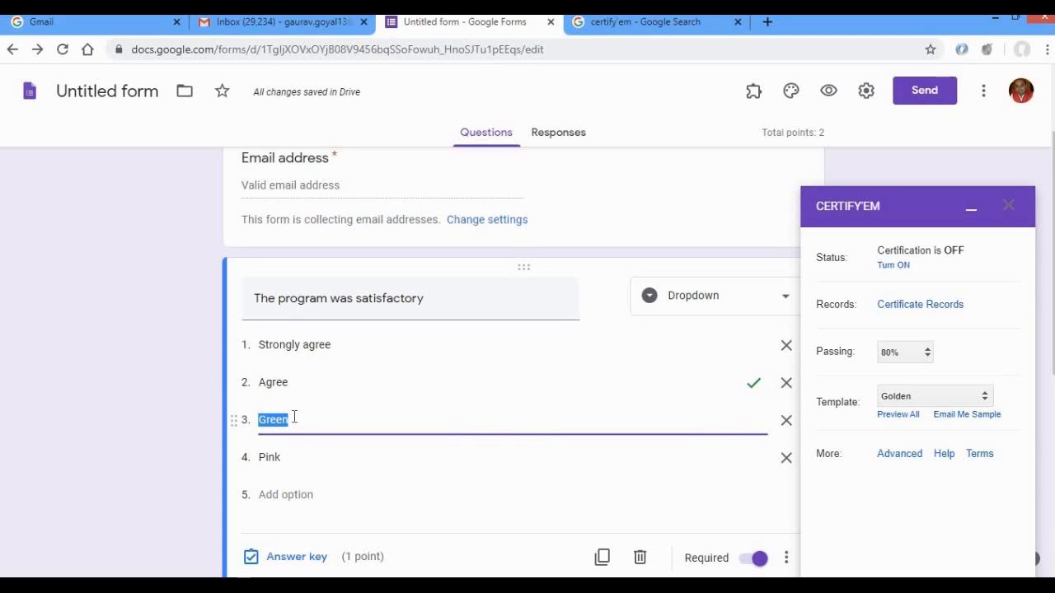
text(Neutral)
click(297, 455)
text(Disa)
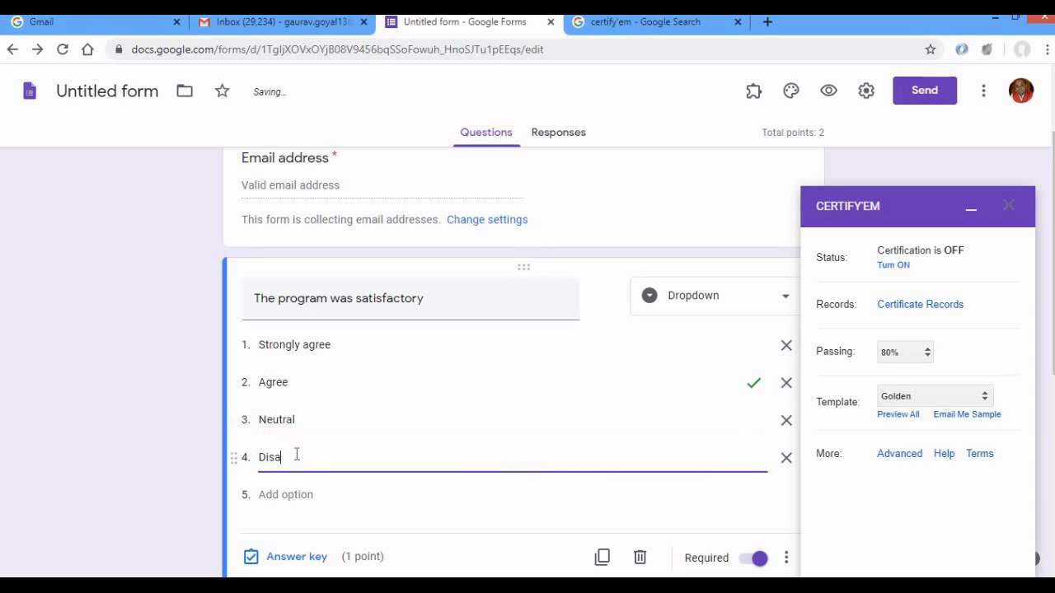
text(gree)
click(303, 494)
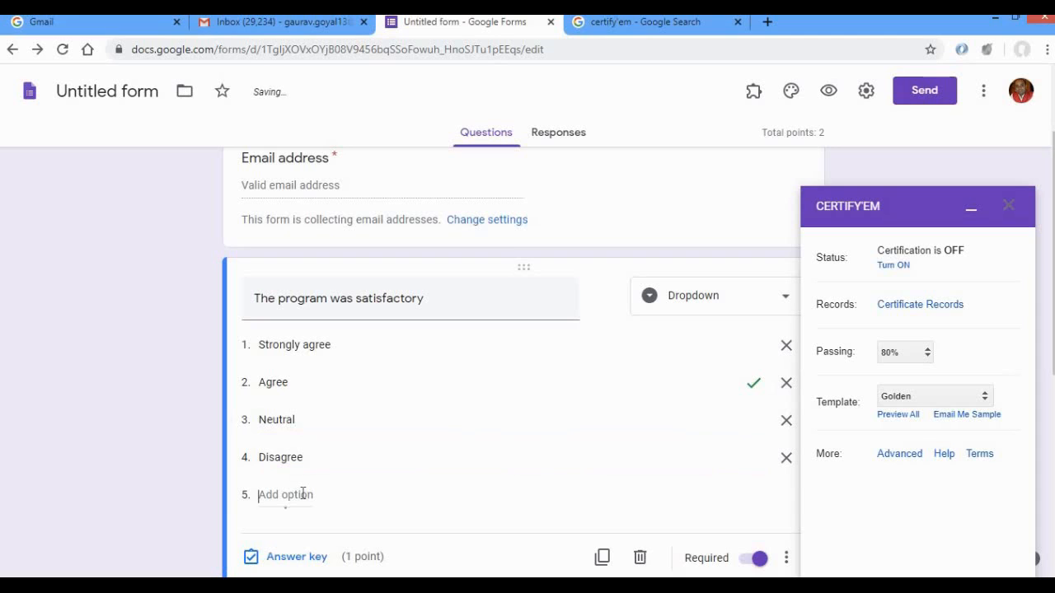
click(788, 500)
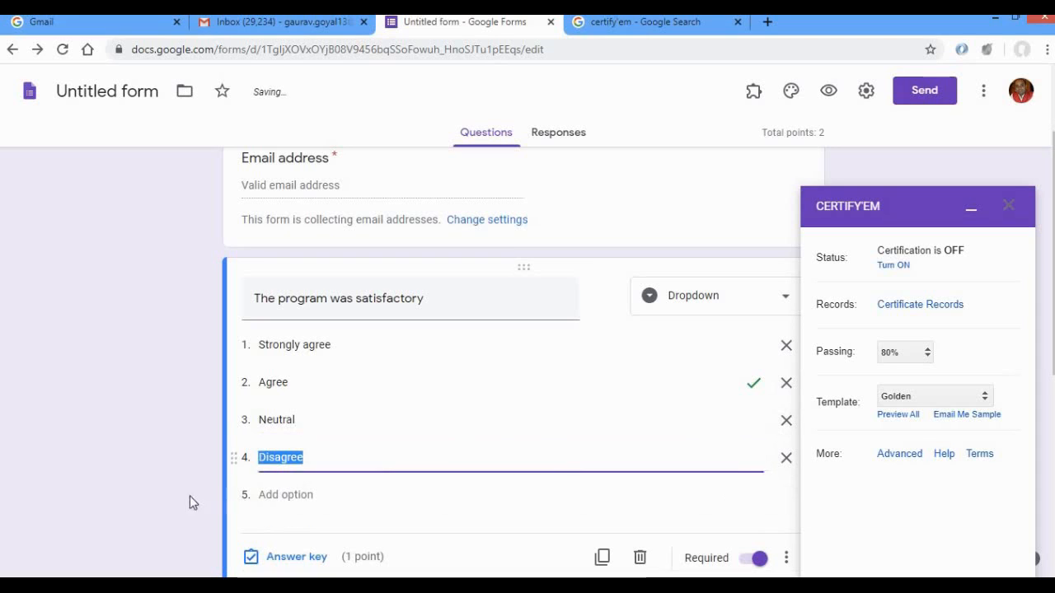
click(160, 499)
Set the satisfaction question's score to 0 points and unmark Agree as its correct answer.
scroll(161, 500, down, 1)
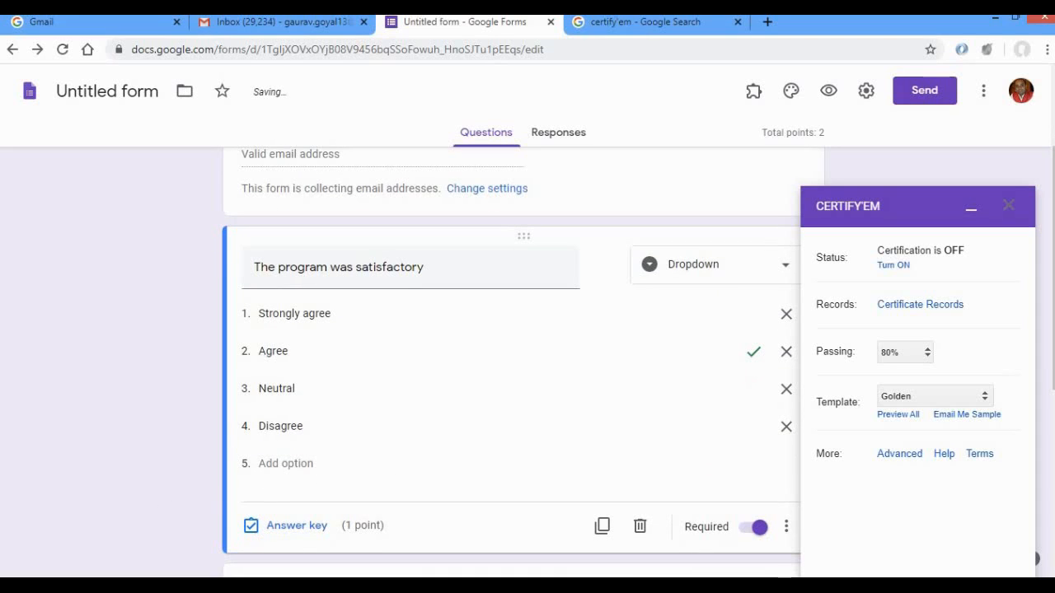
click(297, 525)
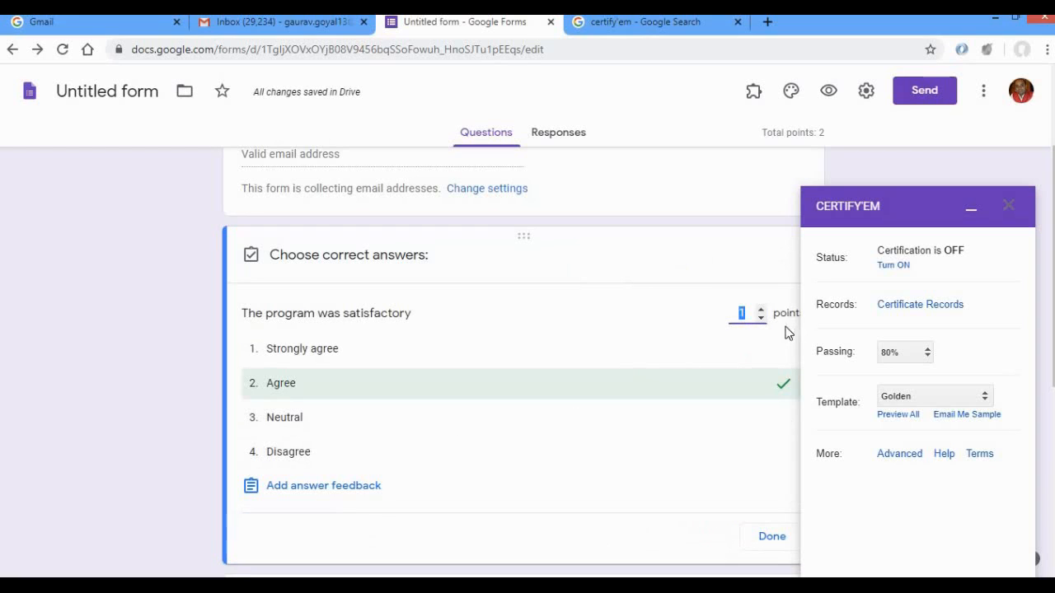
click(761, 317)
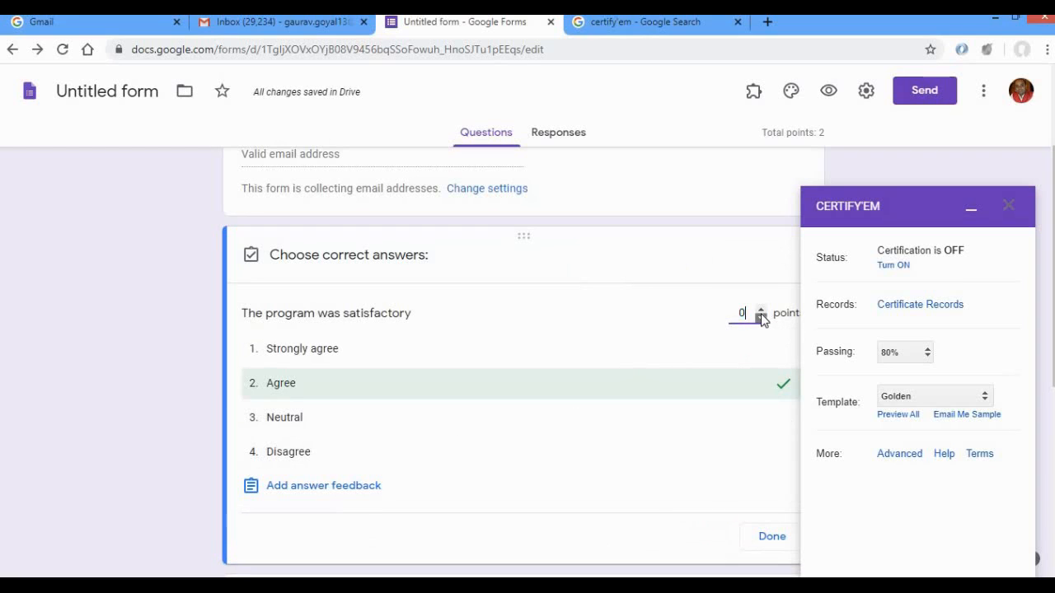
click(784, 393)
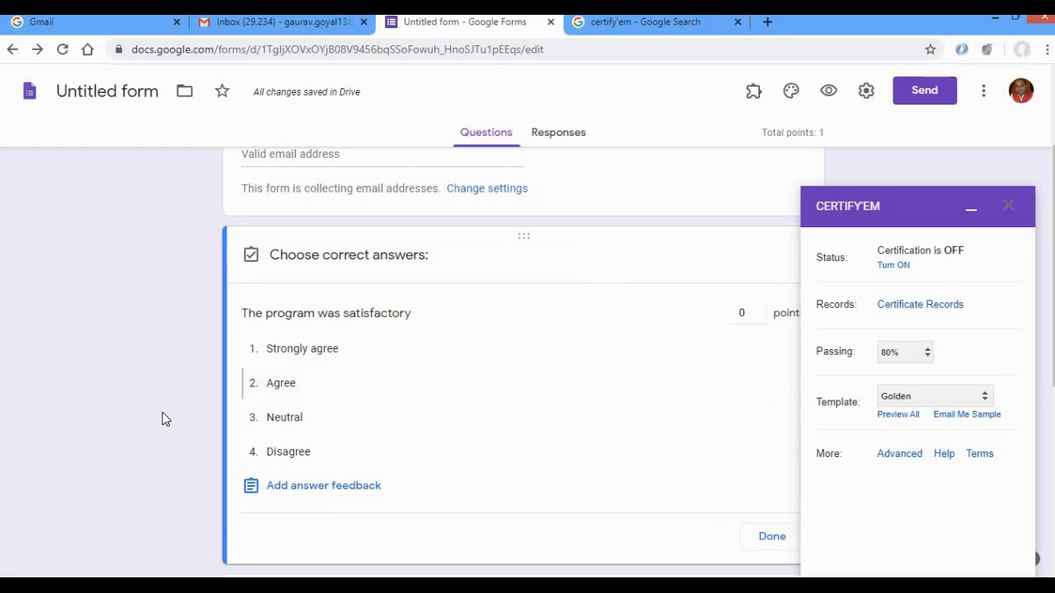
click(762, 546)
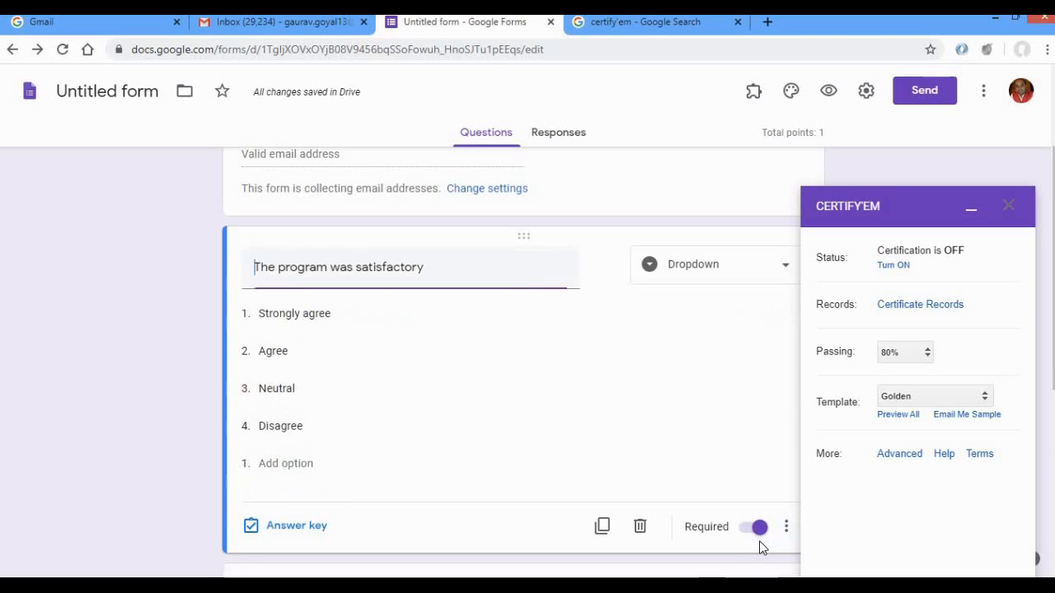
Preview the feedback form, check the satisfaction dropdown's choices and the remaining questions, and close the preview.
click(829, 93)
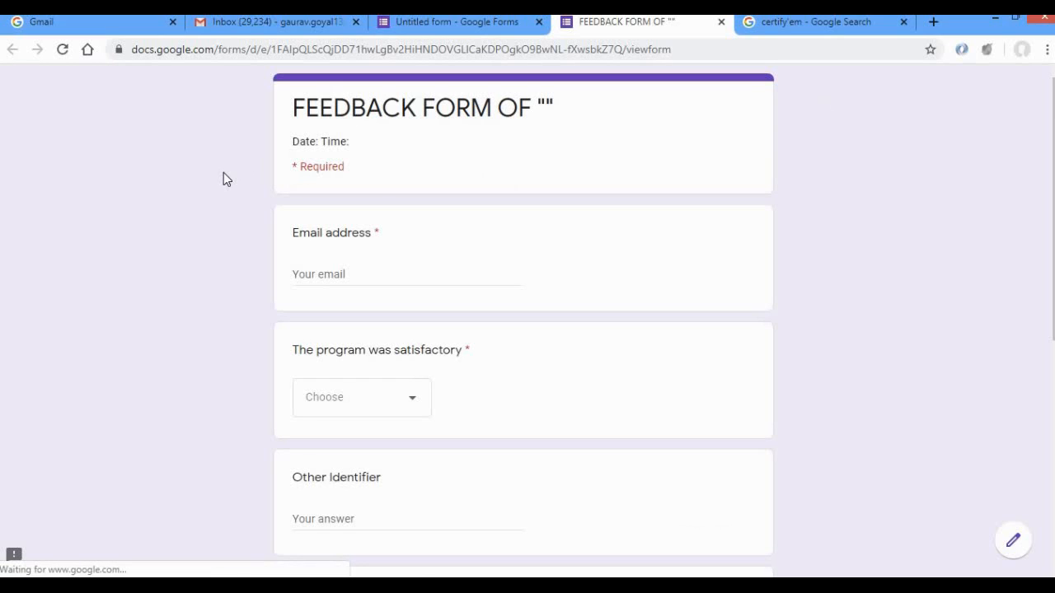
scroll(223, 173, down, 1)
click(400, 350)
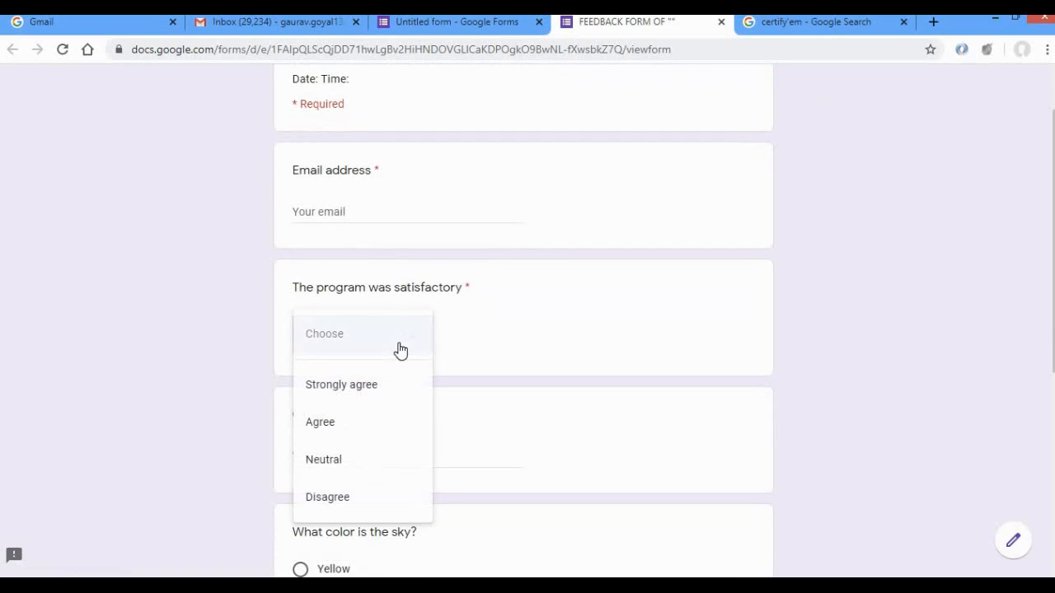
click(172, 395)
scroll(173, 396, down, 1)
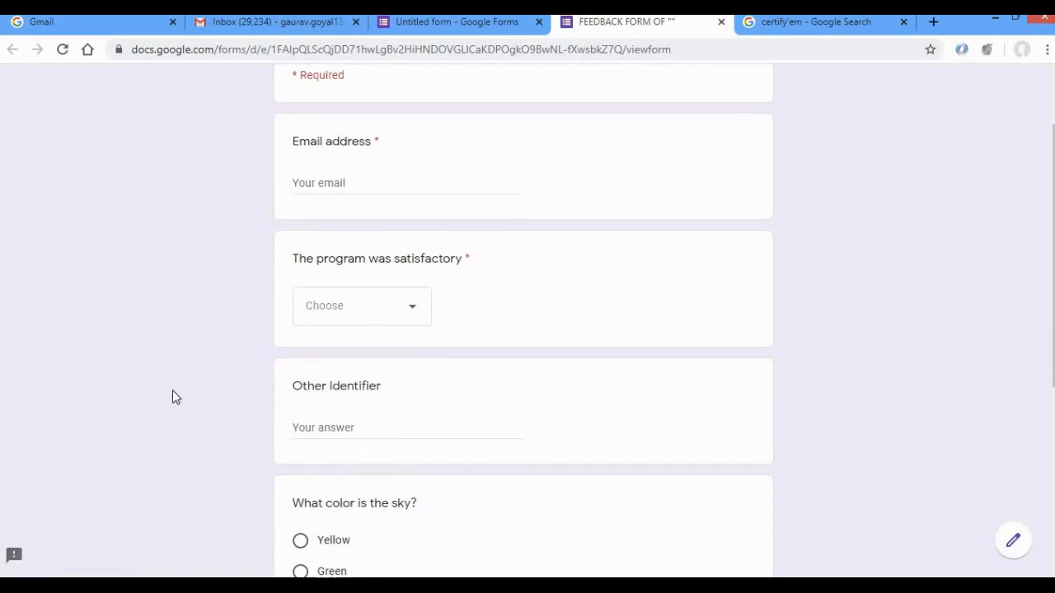
scroll(173, 395, down, 5)
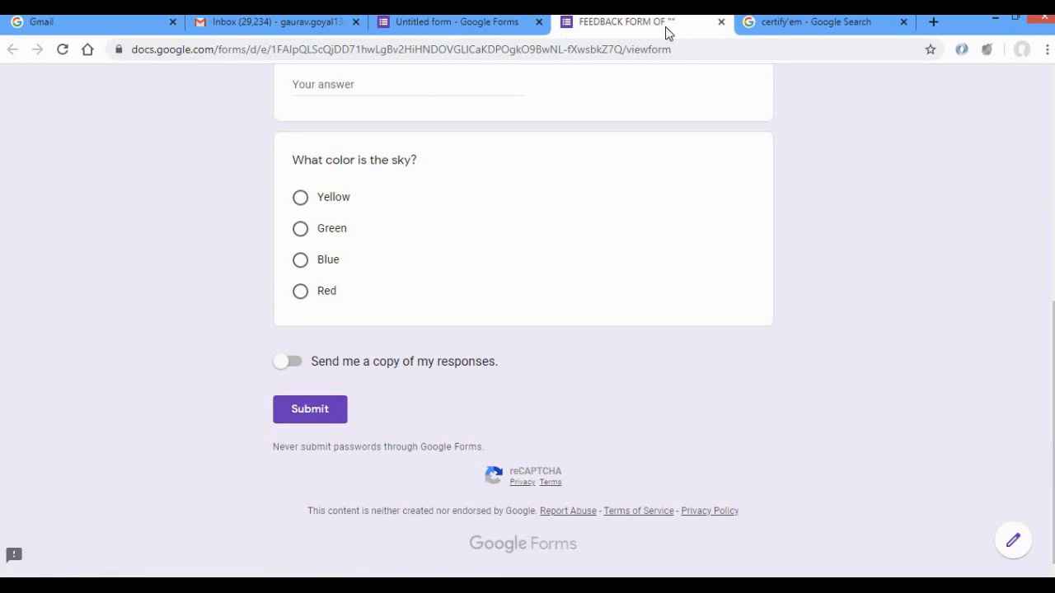
click(721, 22)
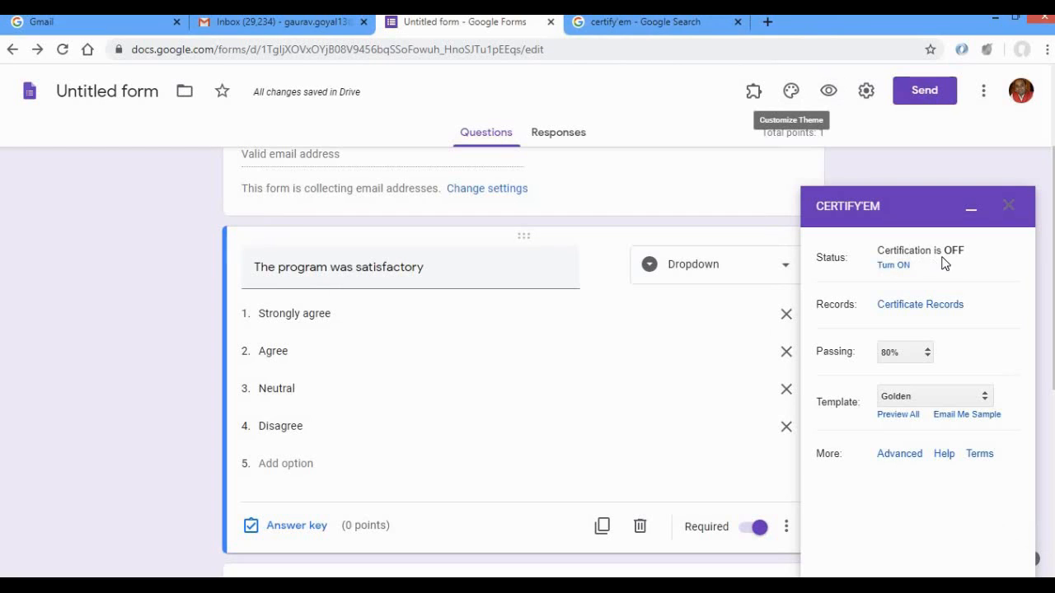
Turn certification on with a passing score of 0% and list the available certificate templates.
click(891, 265)
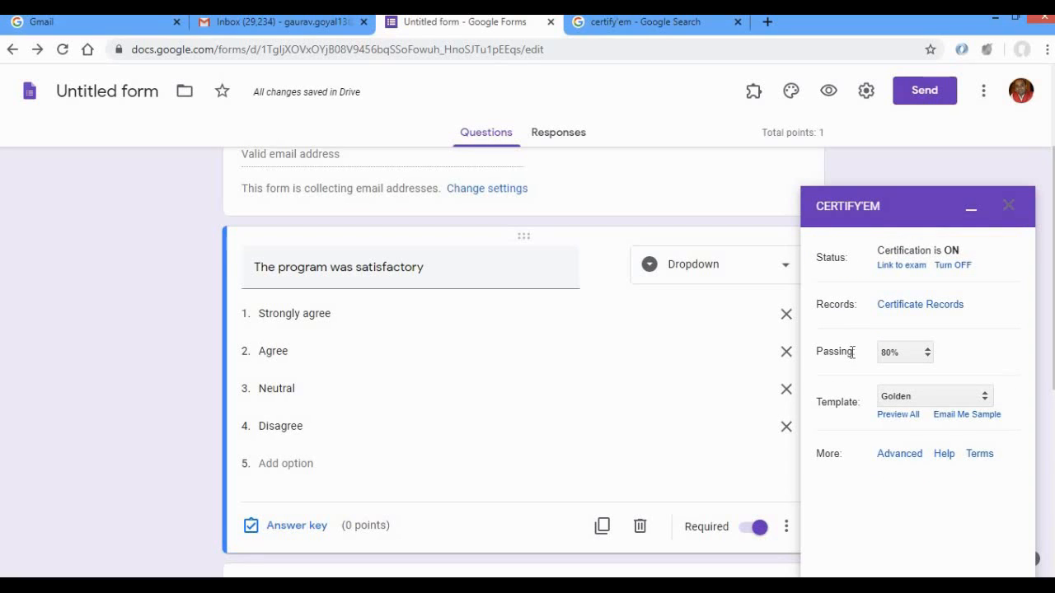
click(929, 353)
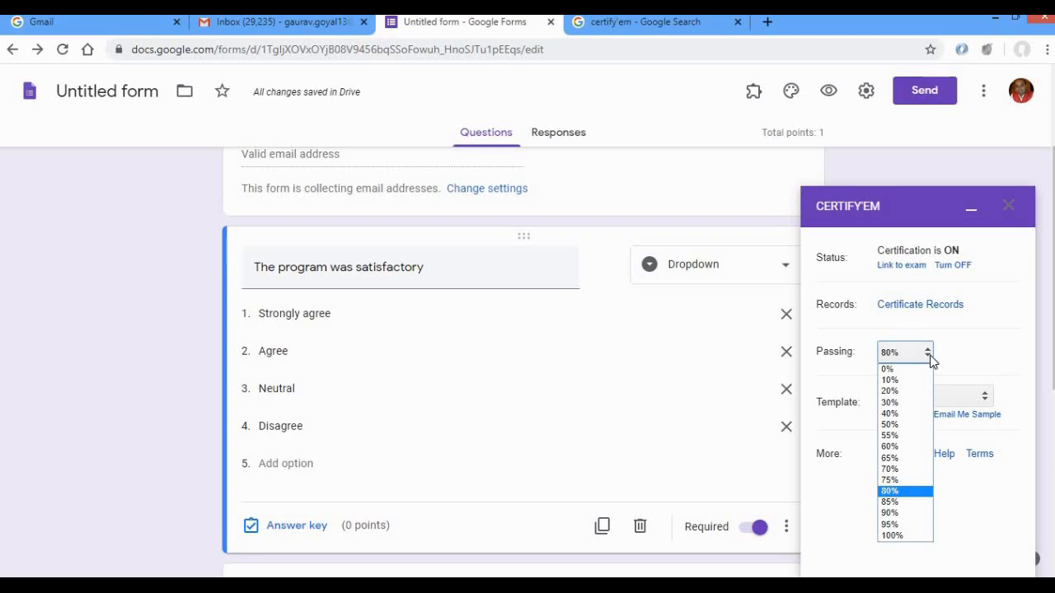
click(920, 369)
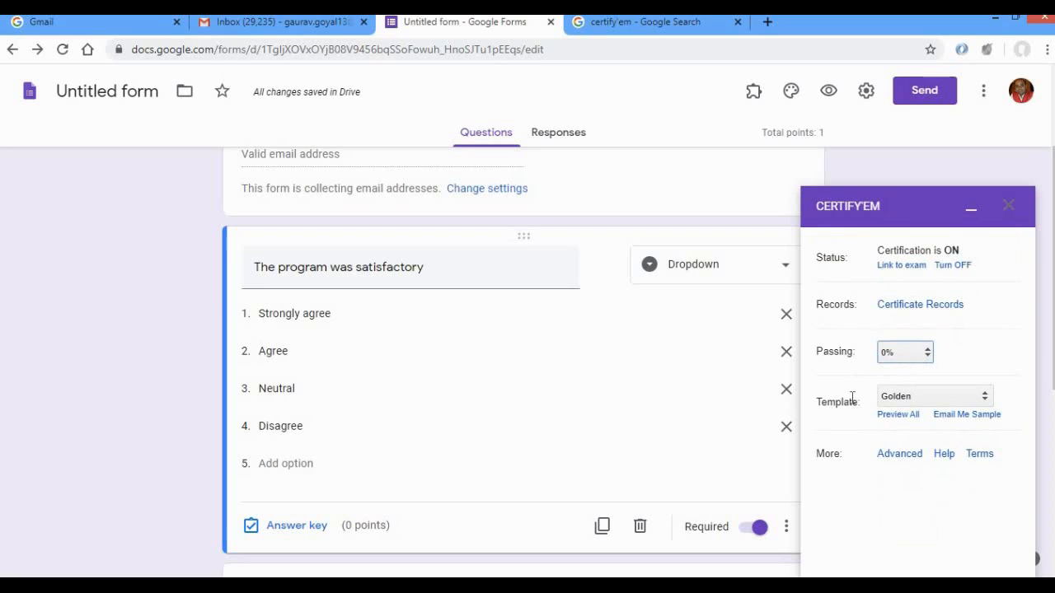
click(985, 399)
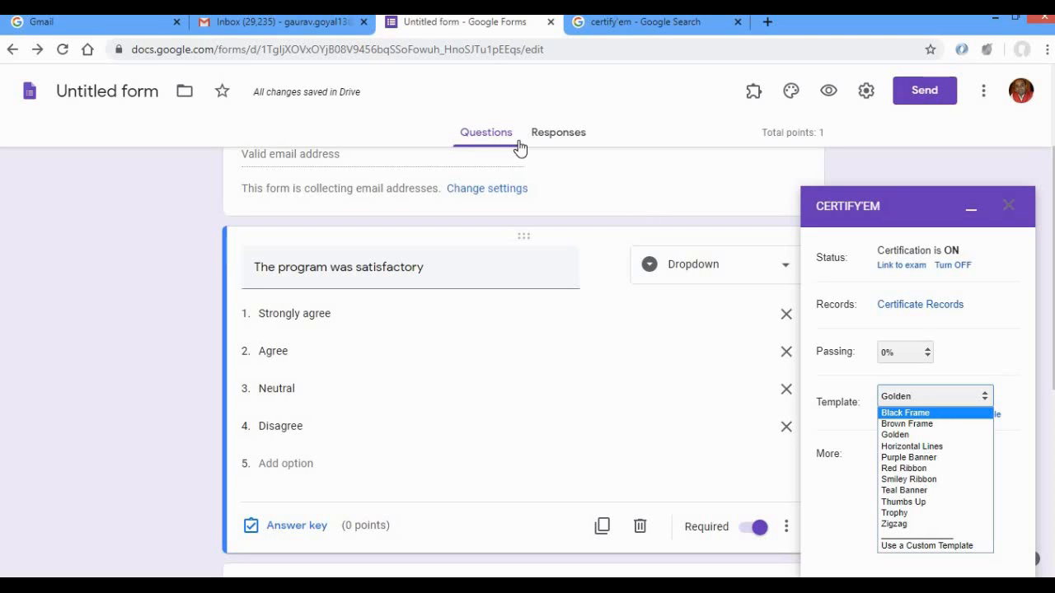
Switch to Gmail, open Google Slides from there and create a blank presentation.
click(325, 23)
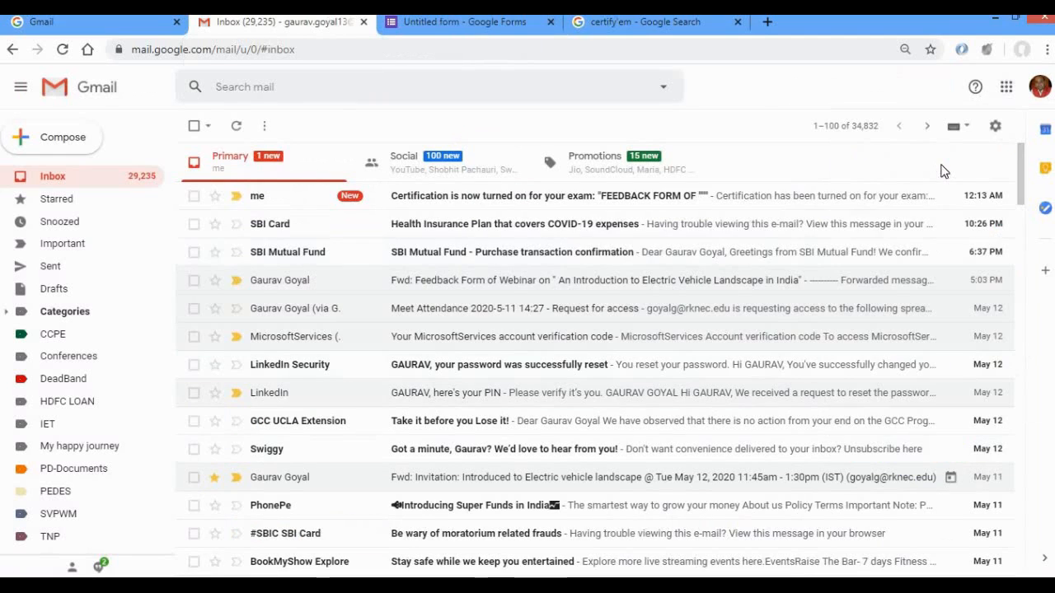
click(1007, 86)
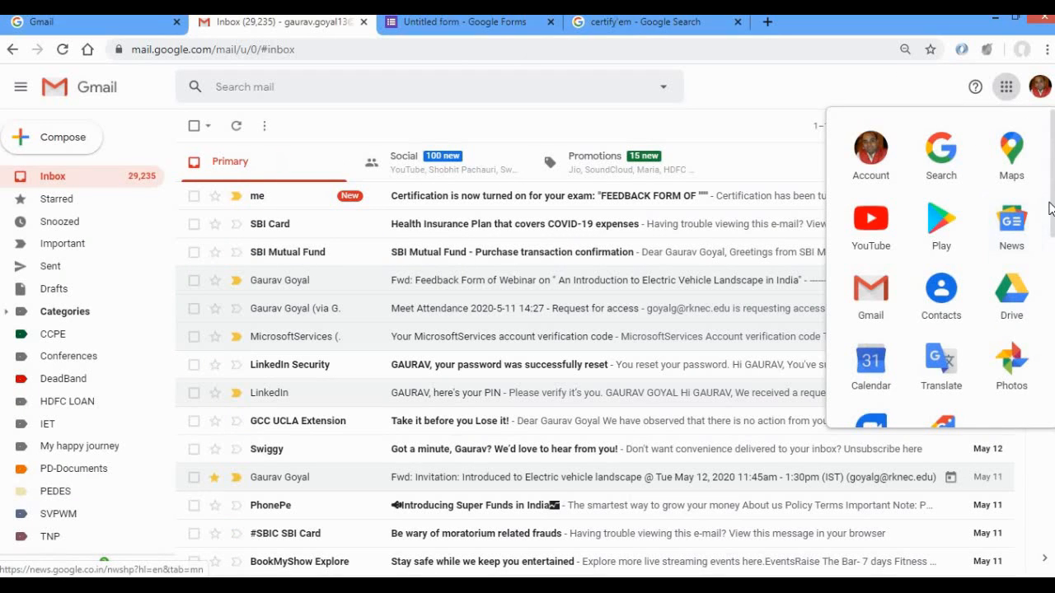
scroll(1043, 210, down, 2)
scroll(940, 264, down, 3)
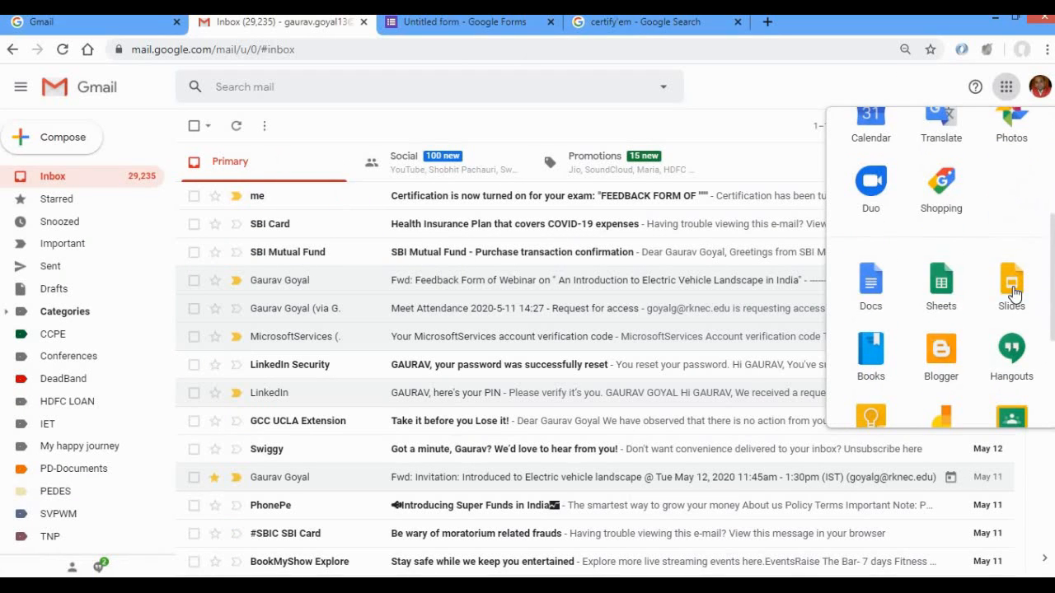
click(1012, 289)
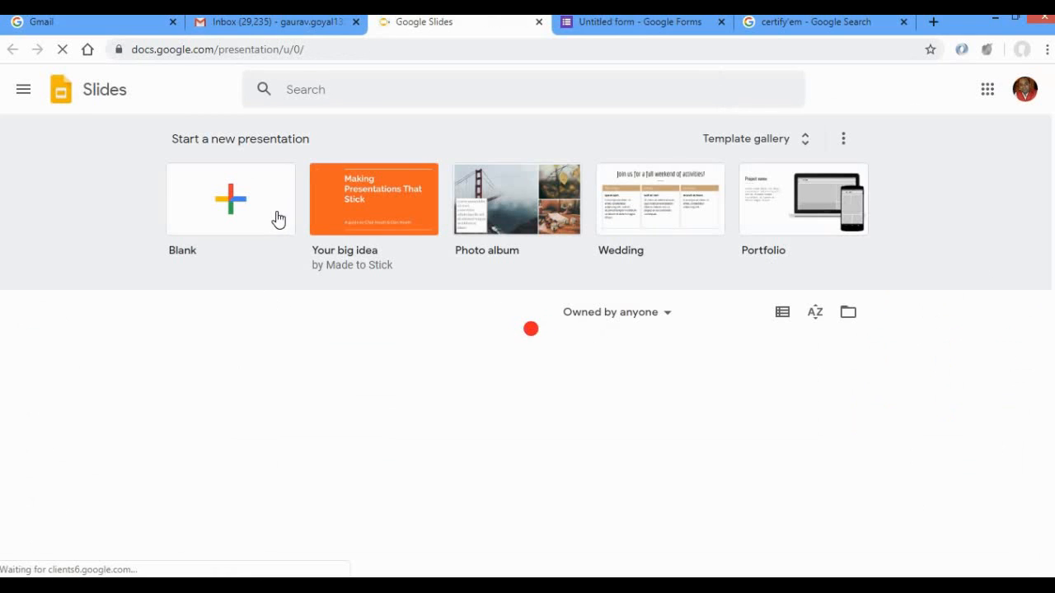
click(233, 197)
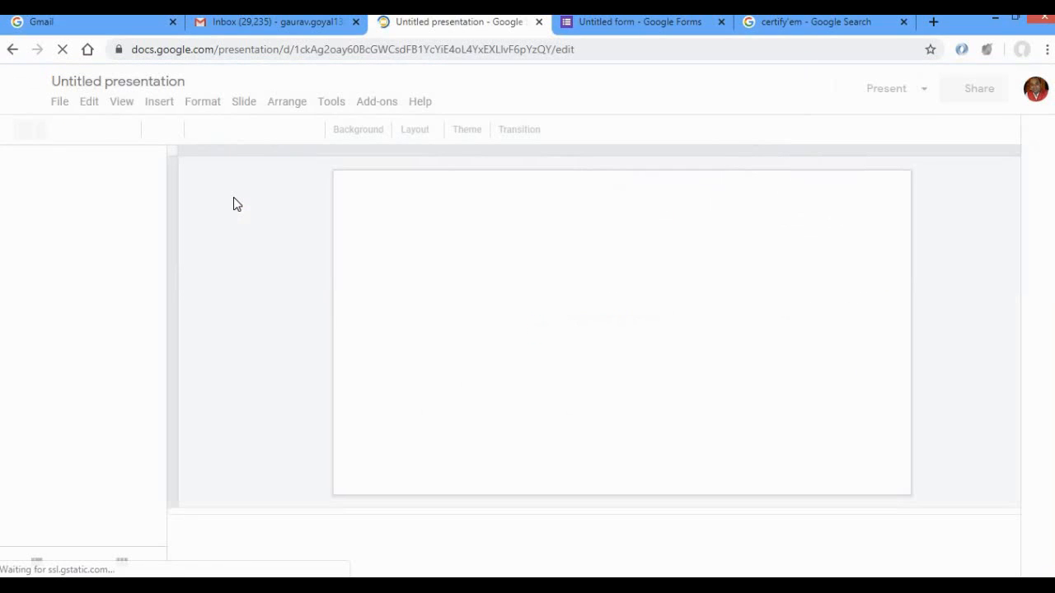
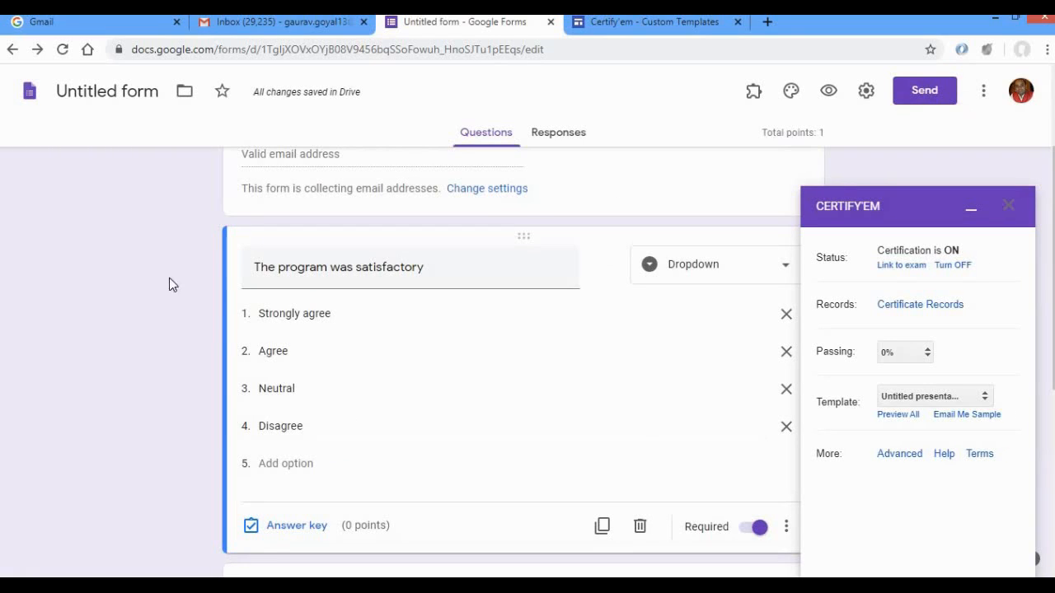
Email yourself a sample certificate from Certify'em, read the certification notice in Gmail and return to the form.
click(952, 420)
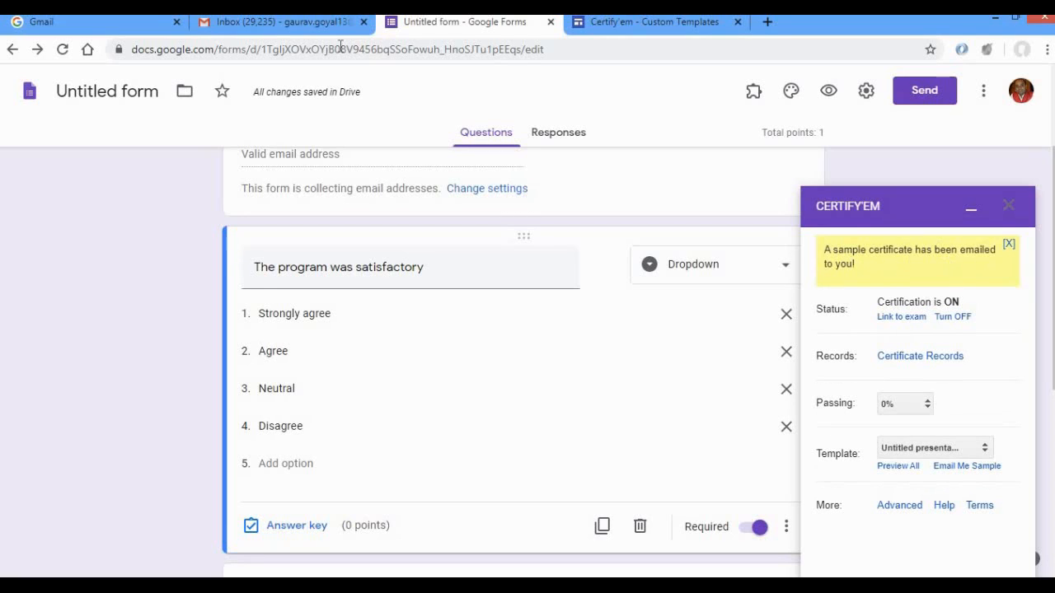
click(304, 31)
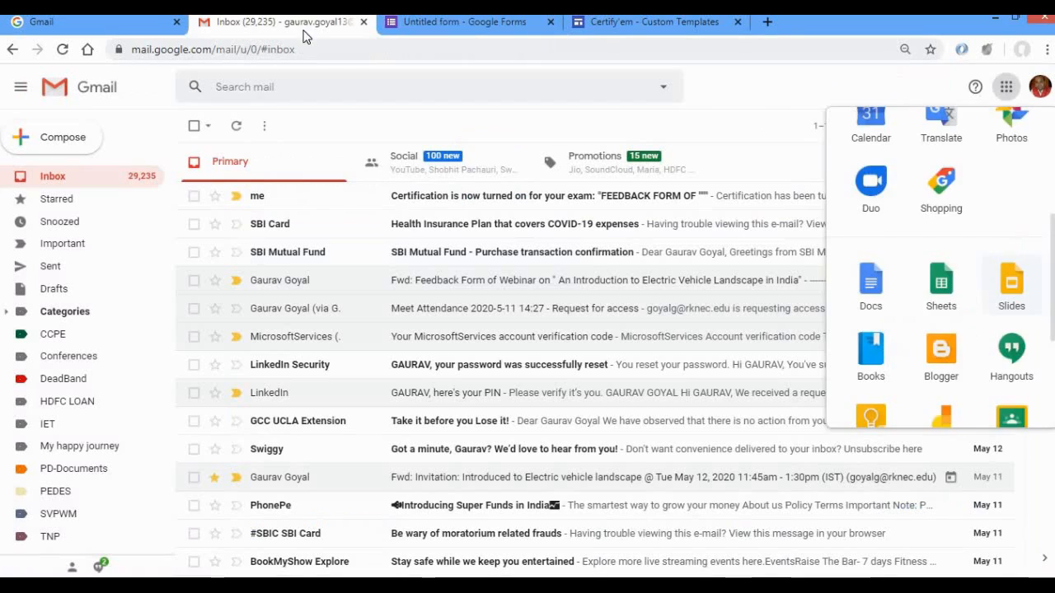
click(427, 204)
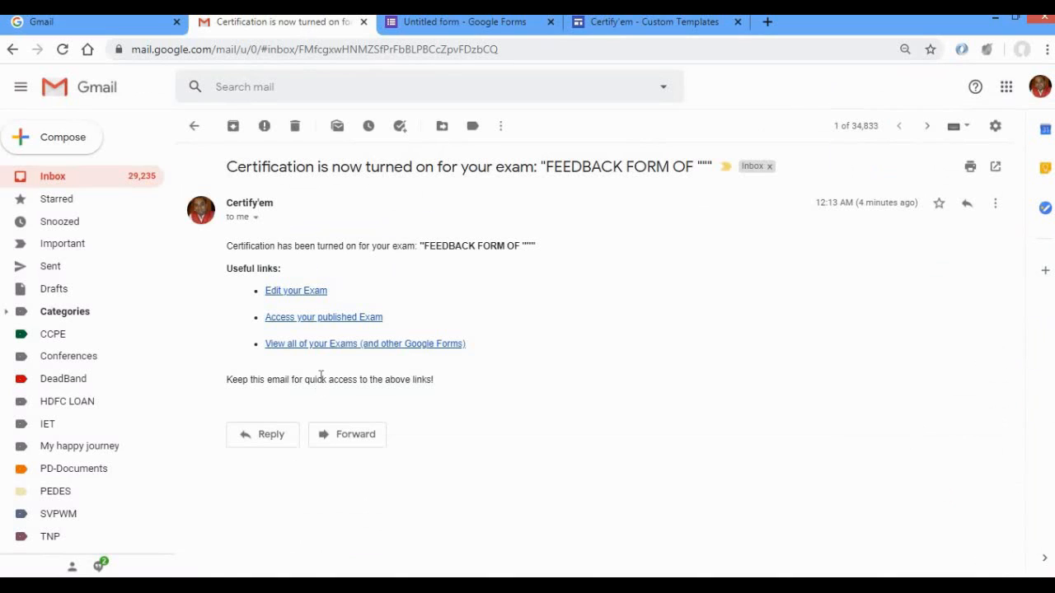
click(523, 23)
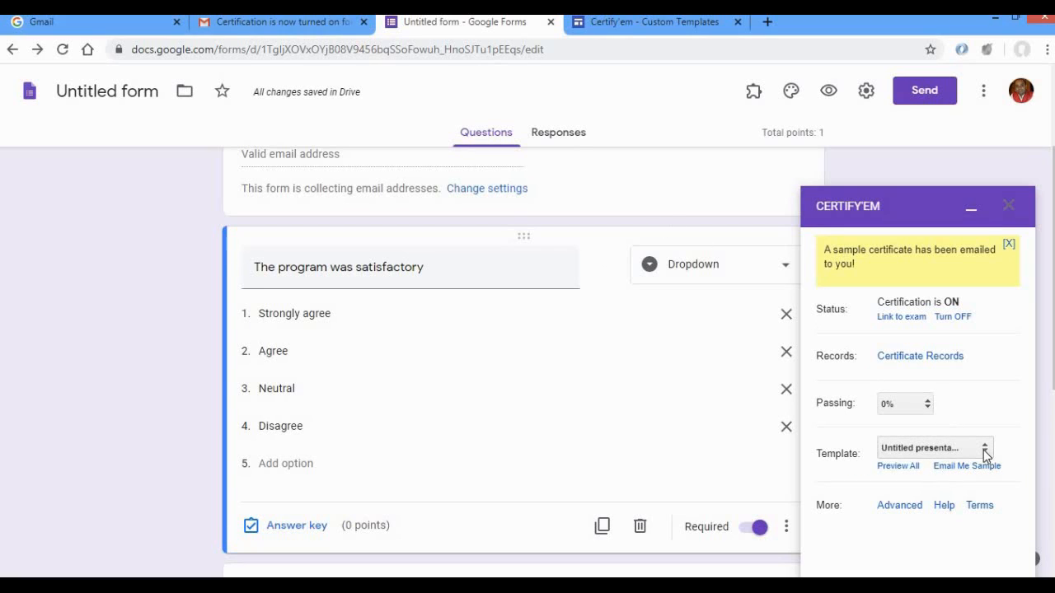
Switch to Gmail, open the sample certificate email, download the attached PDF, view the certificate and close it.
click(266, 26)
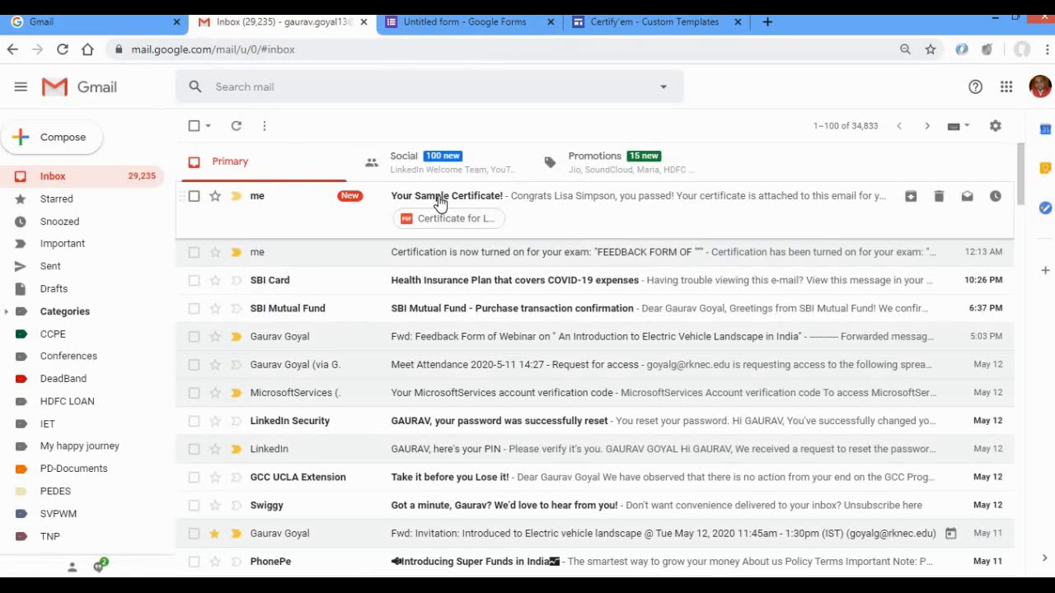
click(440, 203)
mouse_move(262, 429)
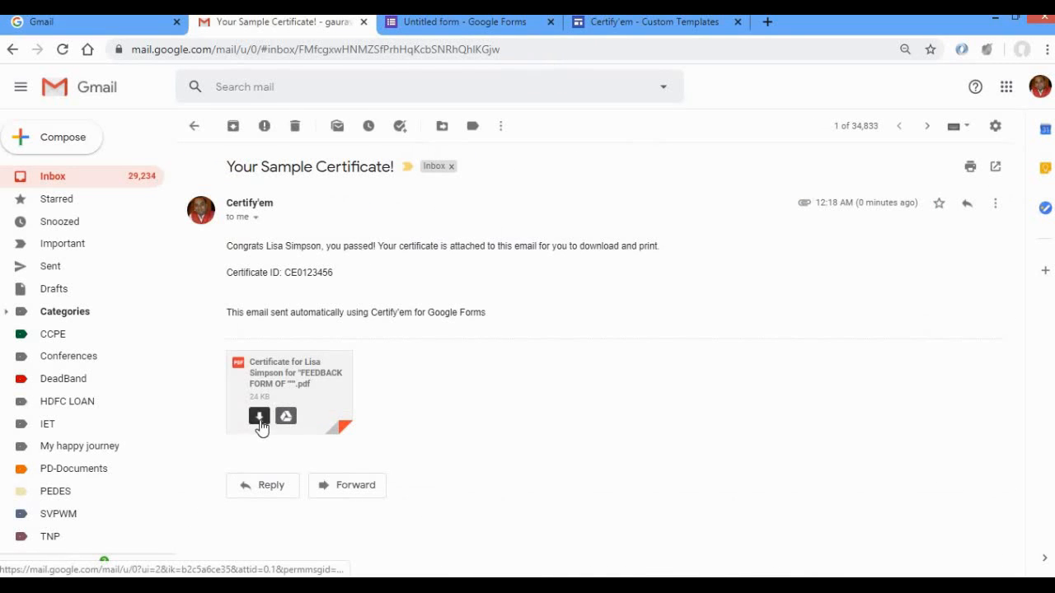
click(259, 417)
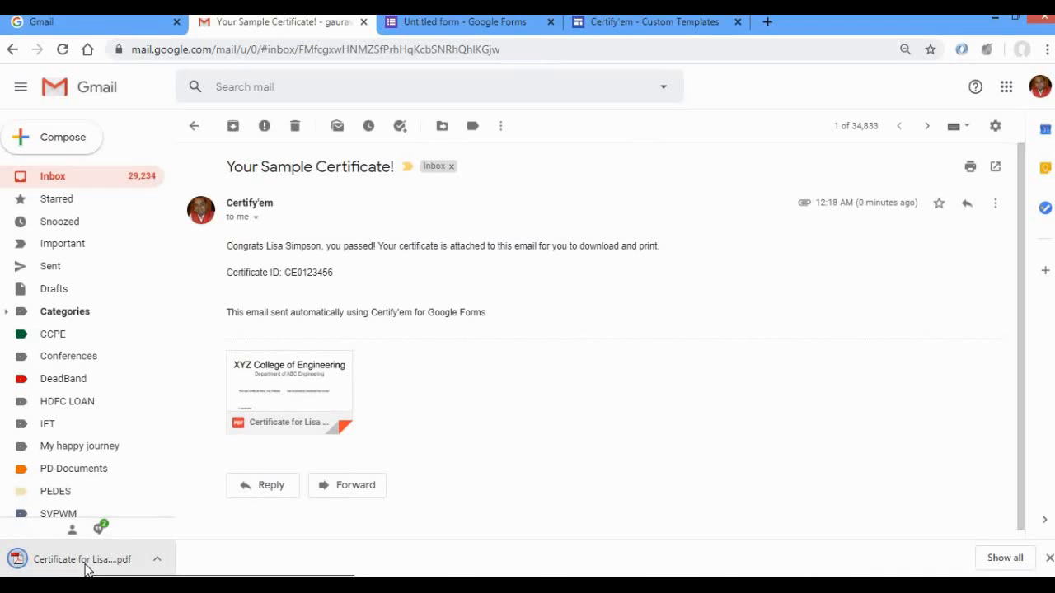
click(86, 560)
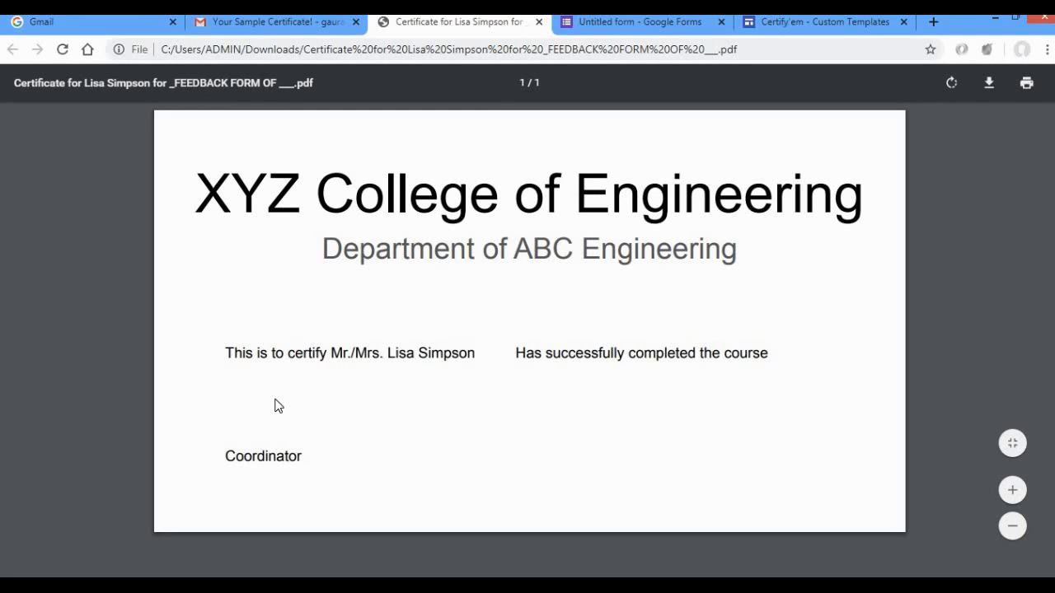
click(539, 22)
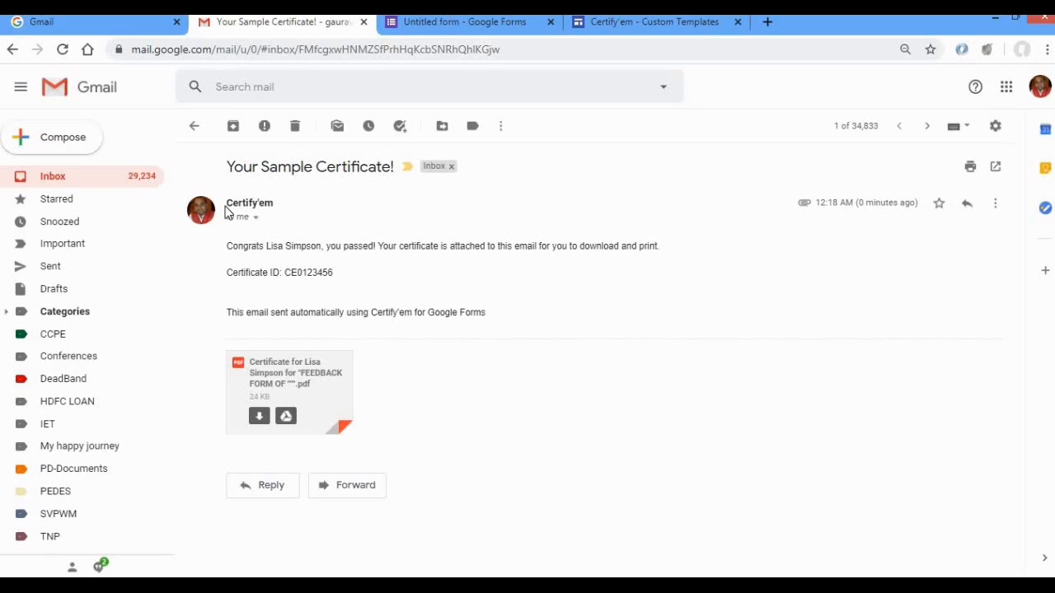
mouse_move(268, 200)
In the form's Certify'em advanced options, remove the line about receiving a printable certificate from the submission message.
click(509, 23)
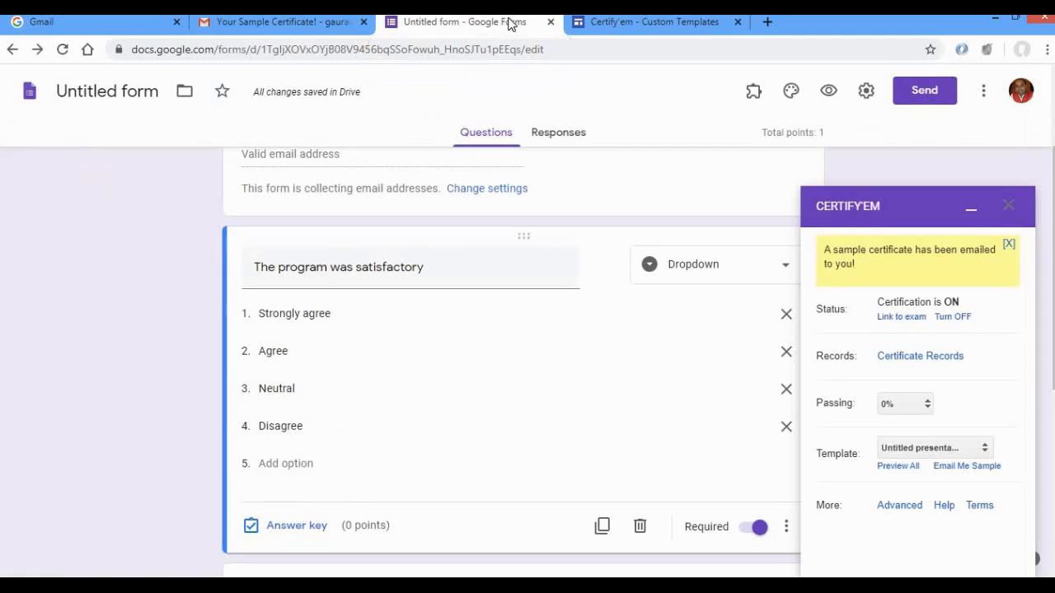
click(896, 509)
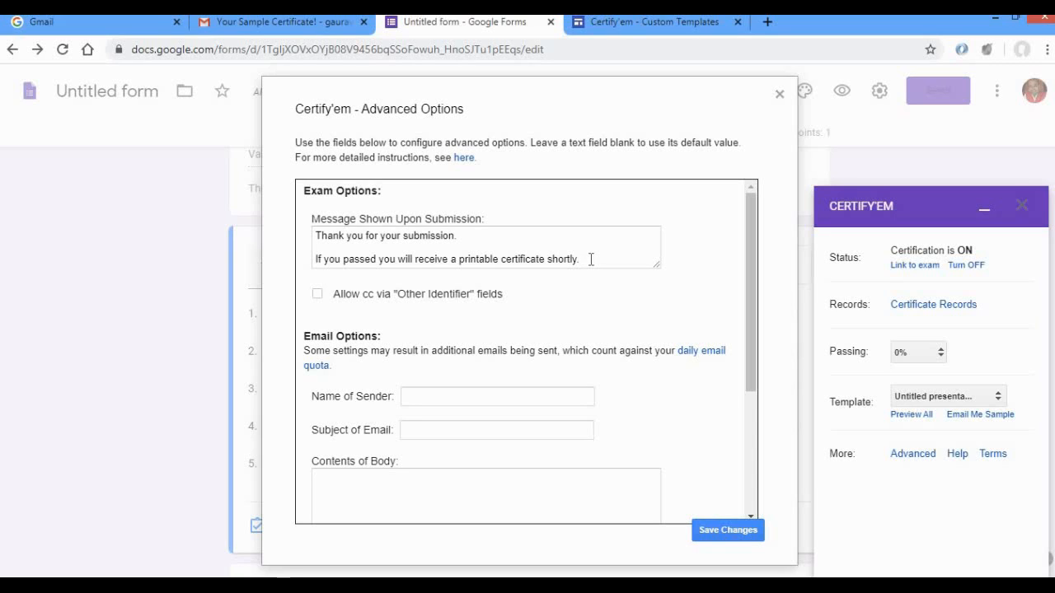
drag(591, 258, 314, 274)
key(BackSpace)
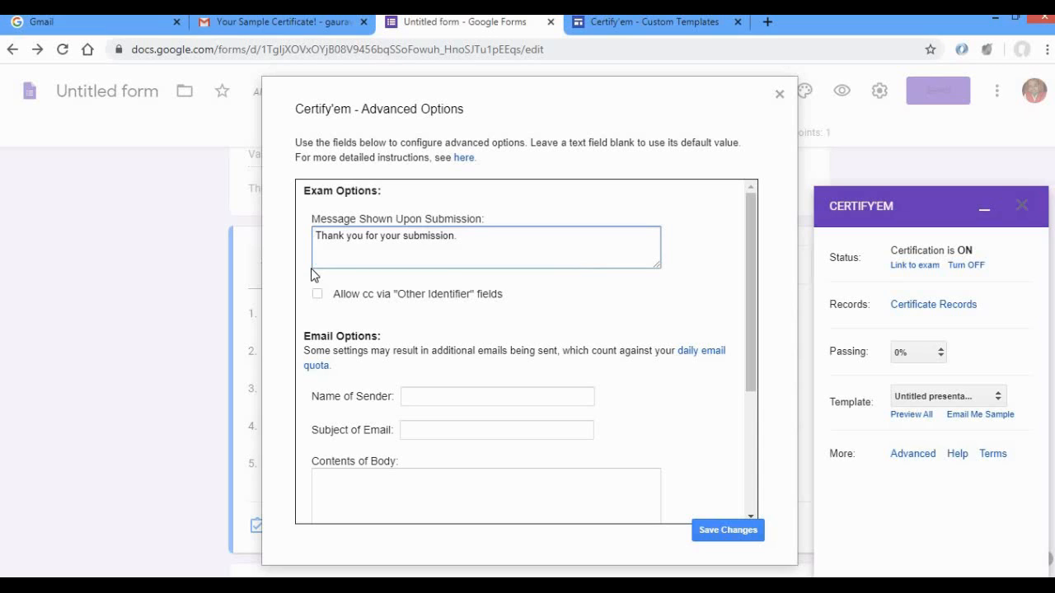
Set the certificate email's sender name to "Department of ABC" and its subject to "Certificate of" followed by a pair of empty quotation marks.
scroll(753, 266, down, 2)
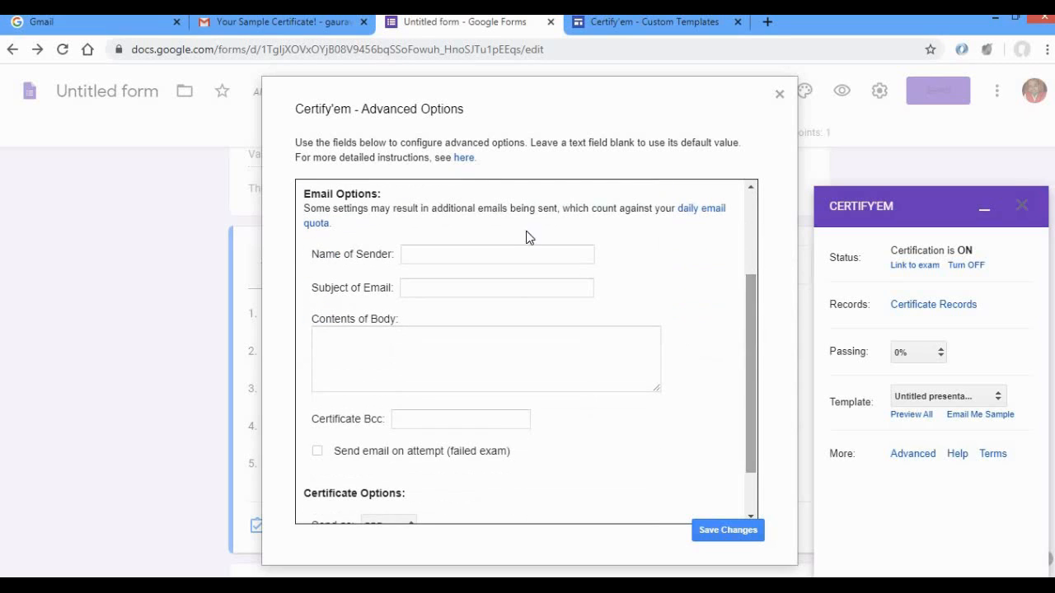
click(440, 262)
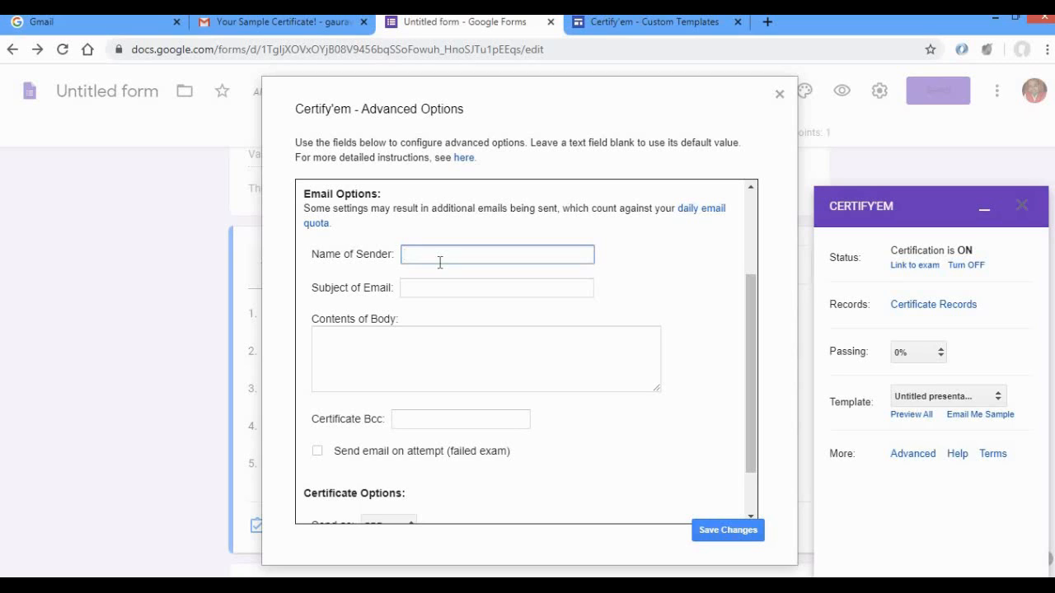
text(Department of ABC)
click(436, 287)
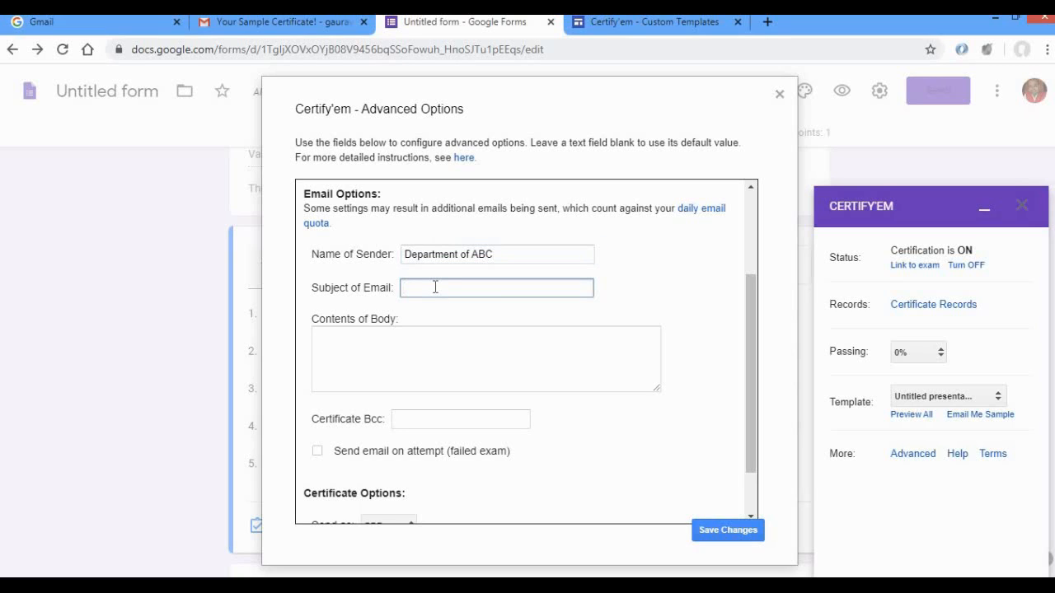
text(Certificate of "")
key(Left)
Write the certificate email's body as "Thank you so much for participating, You can download your certificate.".
click(380, 336)
text(Thank you so much for participating,)
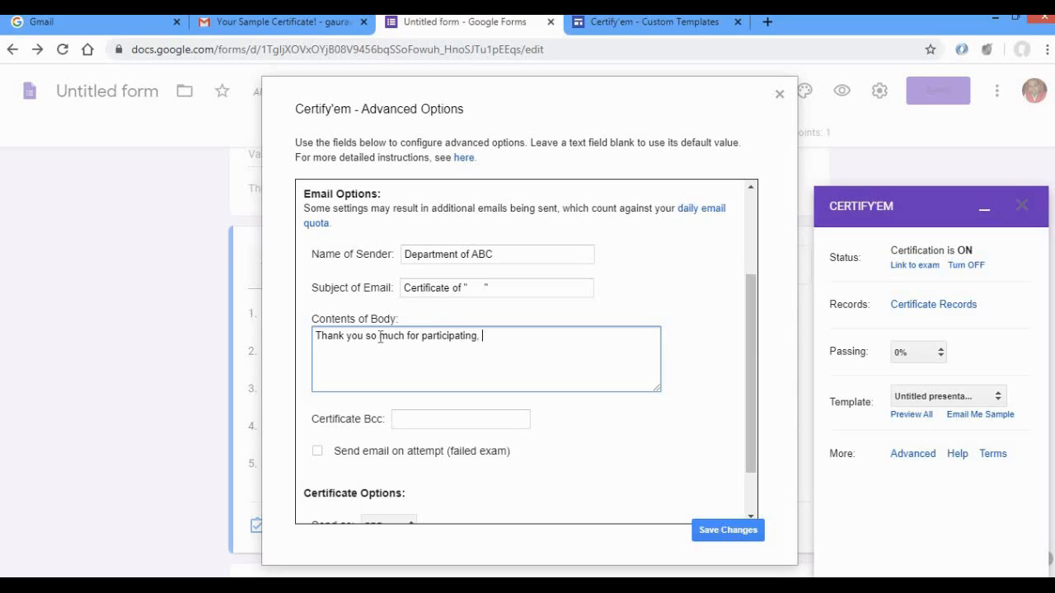
text( You can download your)
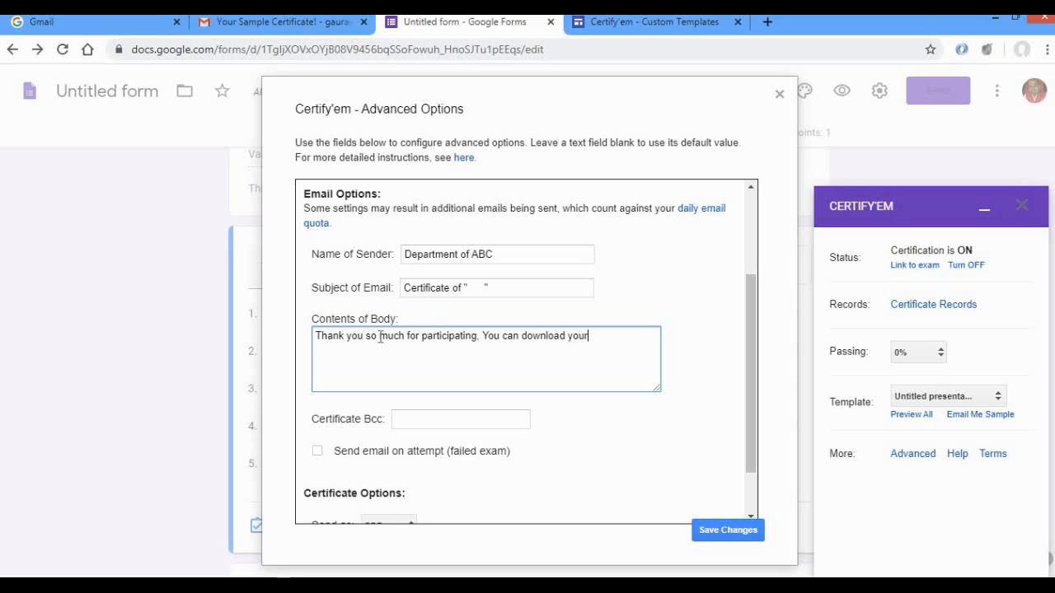
text( certificate.)
Keep certificates sent as PDF and shared via Email (typical), leave the Bcc blank, and save the advanced options.
drag(753, 336, 746, 443)
scroll(746, 443, down, 1)
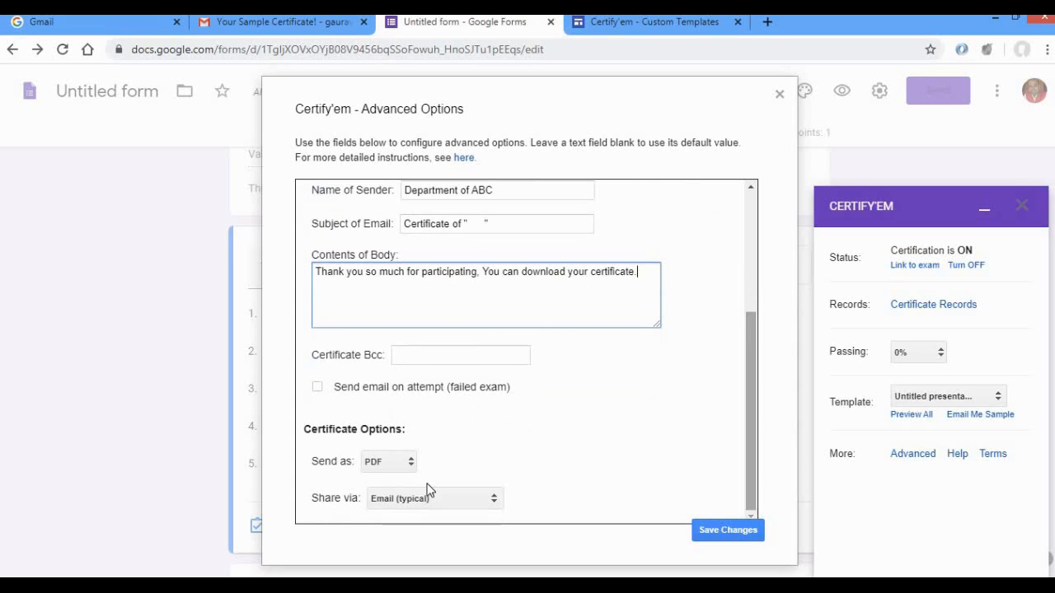
click(415, 465)
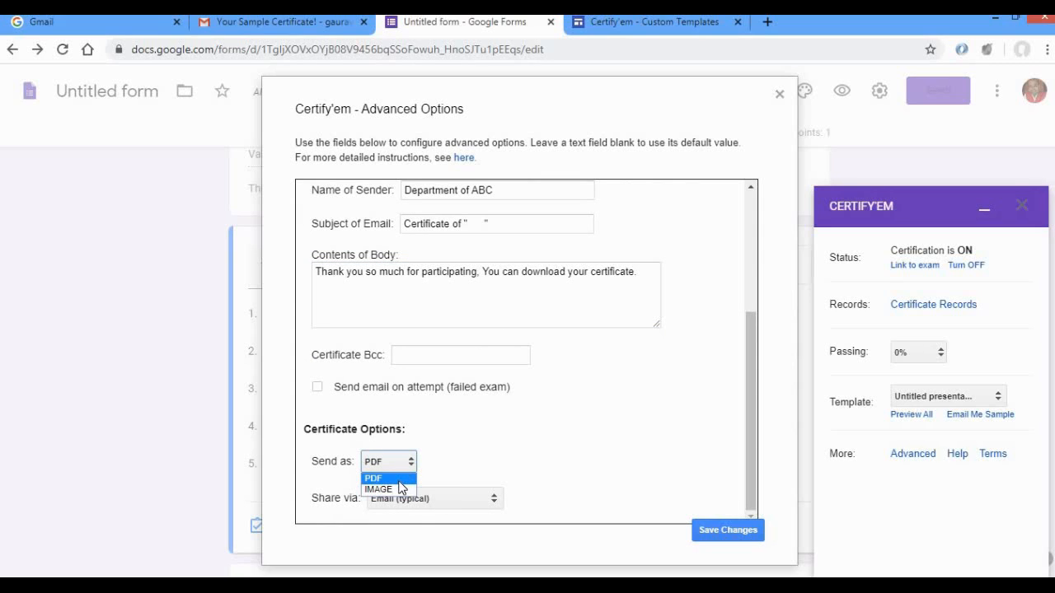
click(399, 483)
click(495, 500)
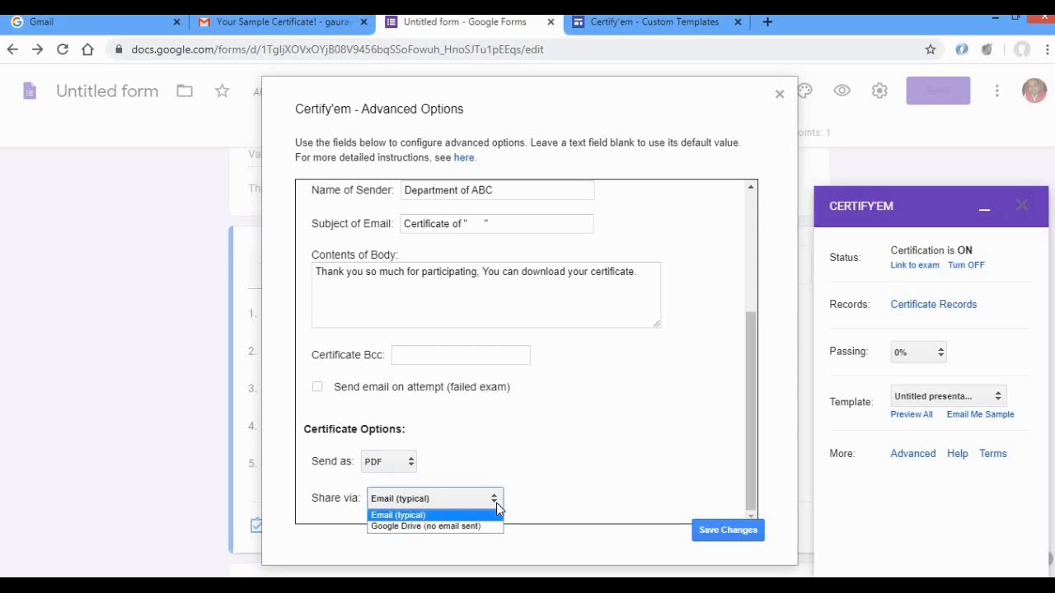
click(496, 506)
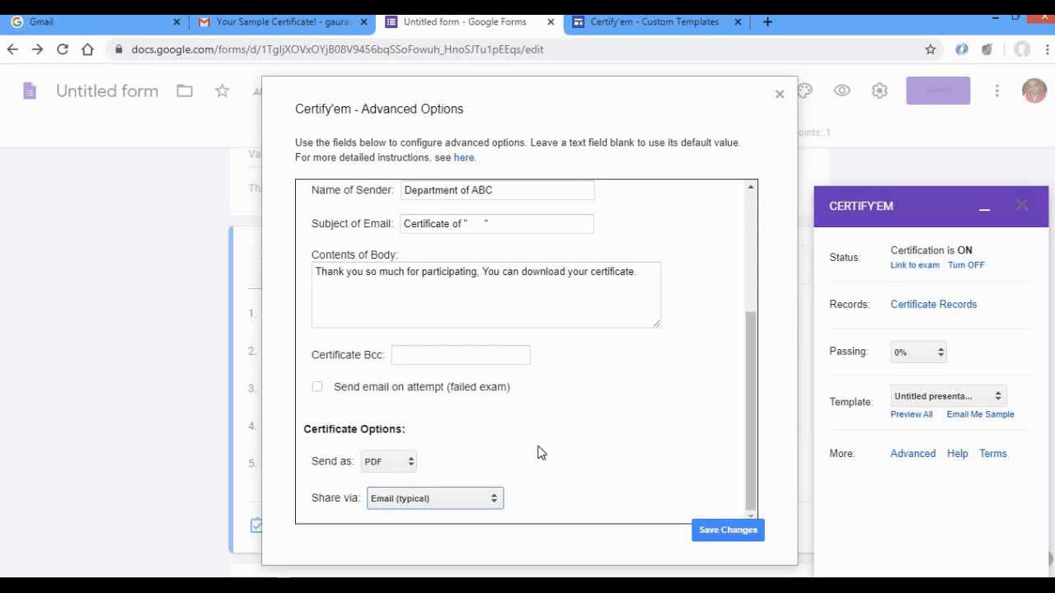
click(414, 358)
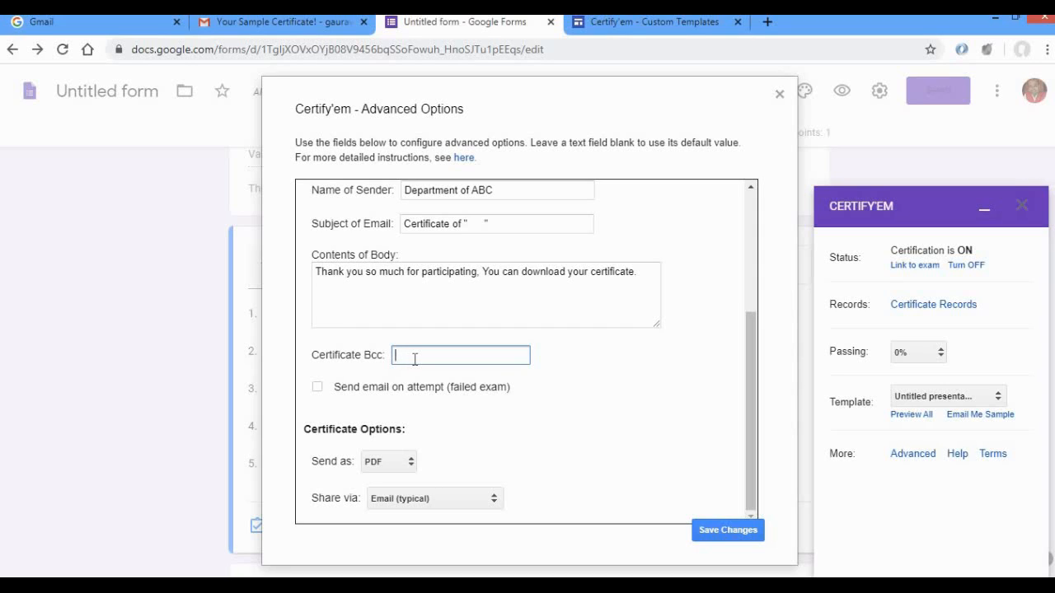
click(751, 536)
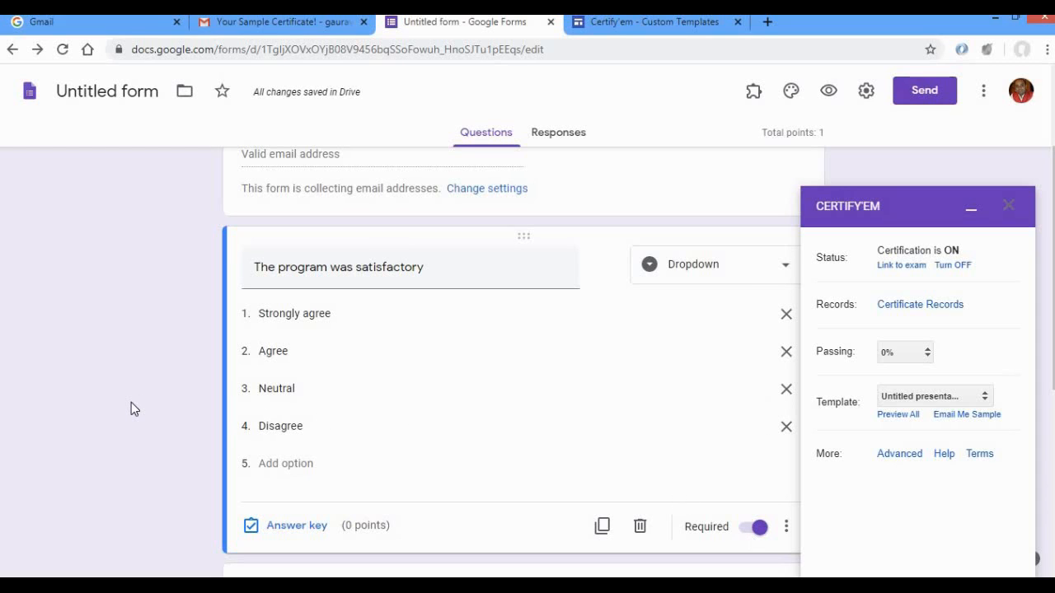
Look over the form's questions, preview the feedback form and fill in the respondent's email address.
scroll(131, 402, up, 3)
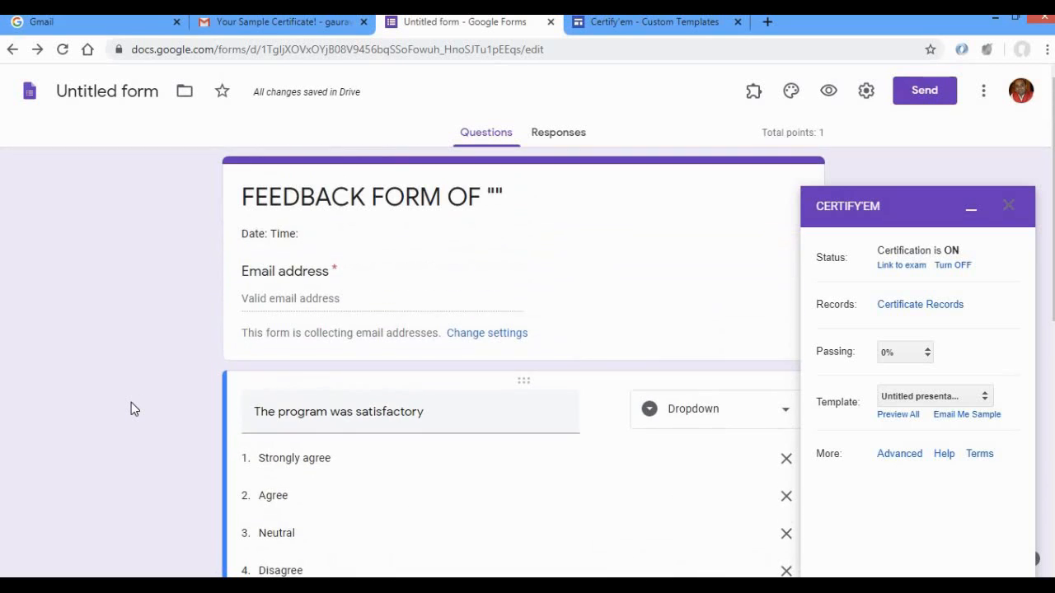
scroll(131, 402, down, 10)
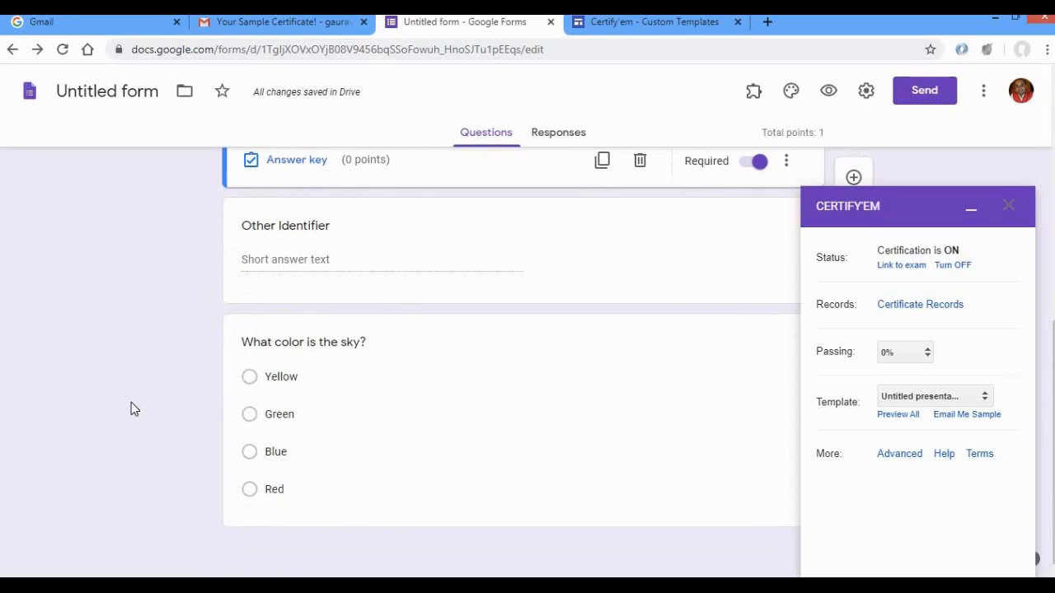
click(361, 395)
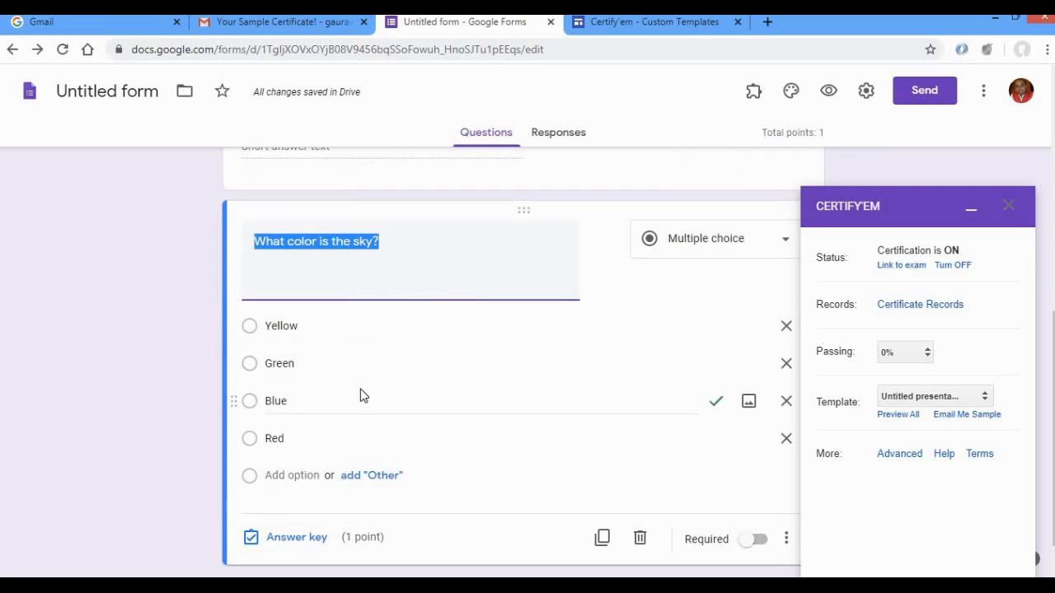
click(112, 438)
click(828, 90)
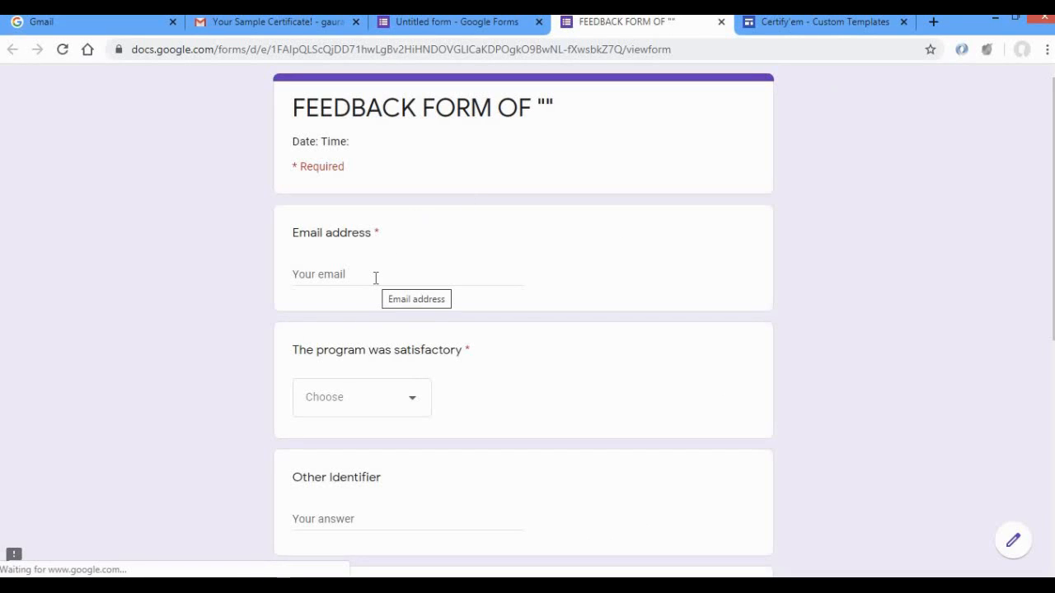
click(375, 278)
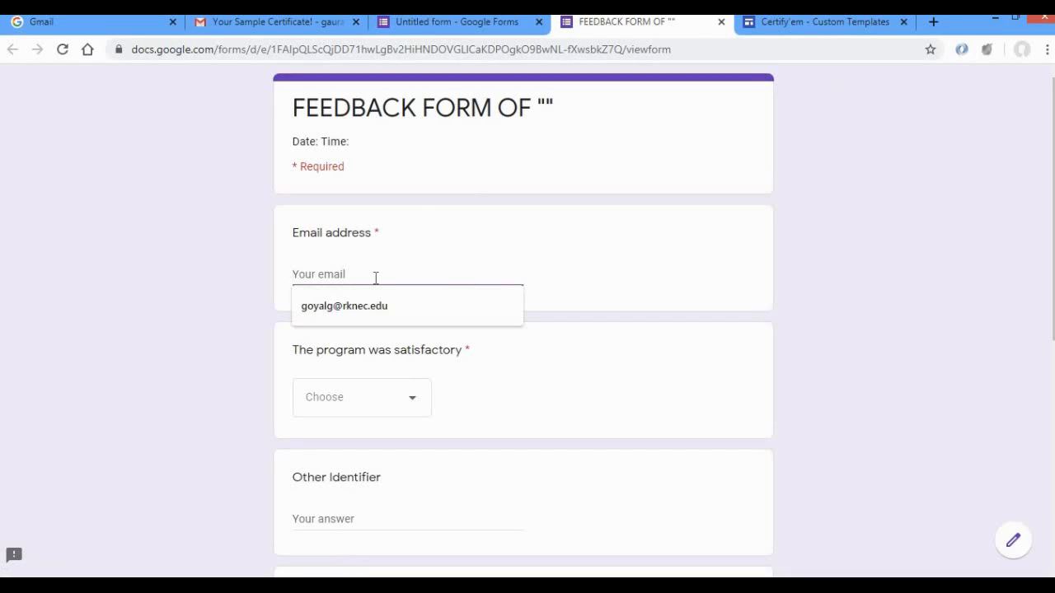
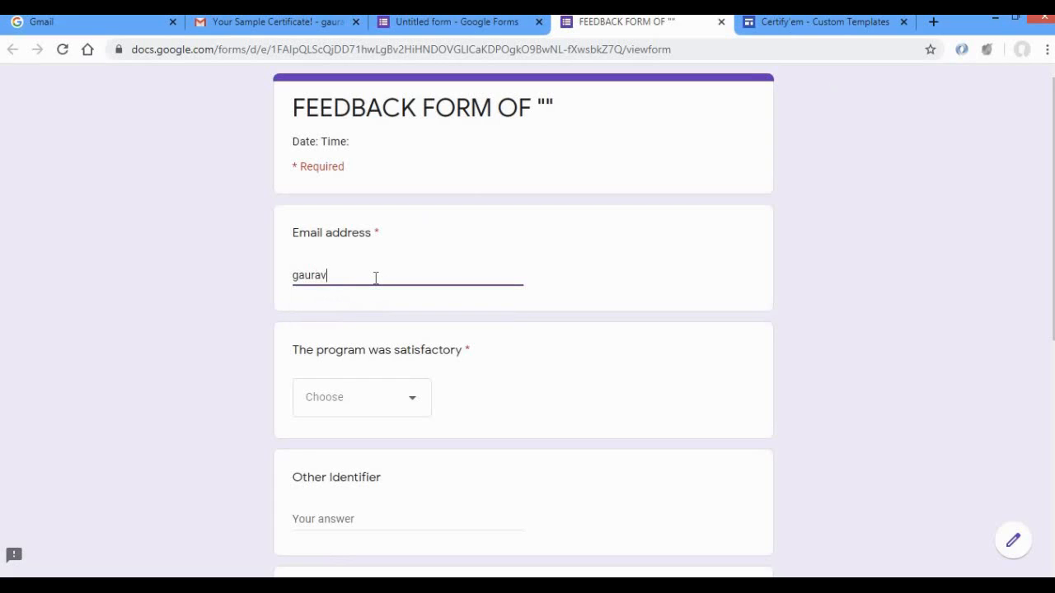
Answer the program satisfaction question with Strongly agree, leave the remaining questions blank, and submit the response.
click(339, 404)
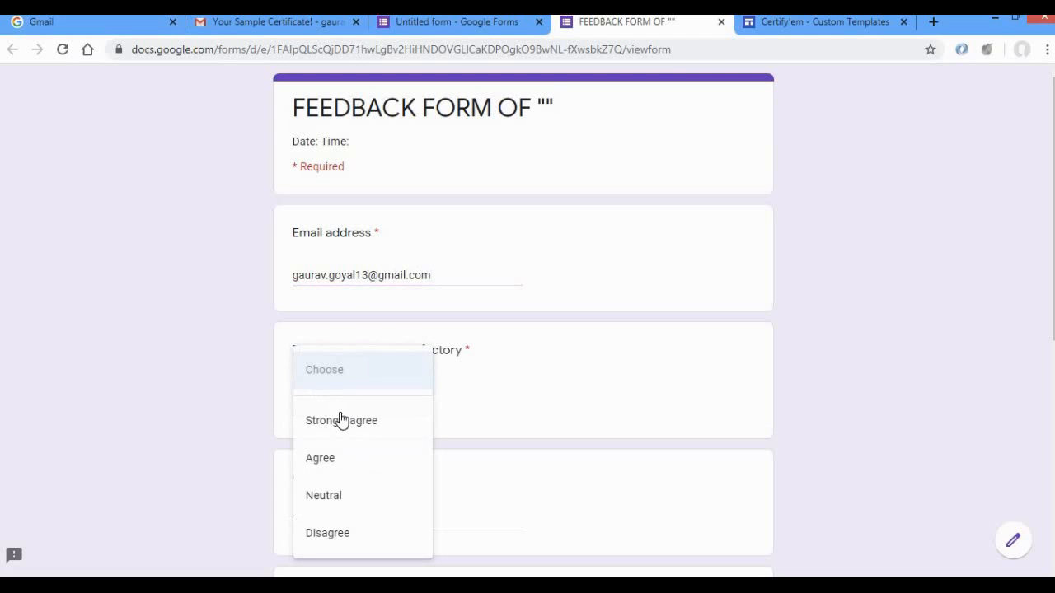
click(341, 420)
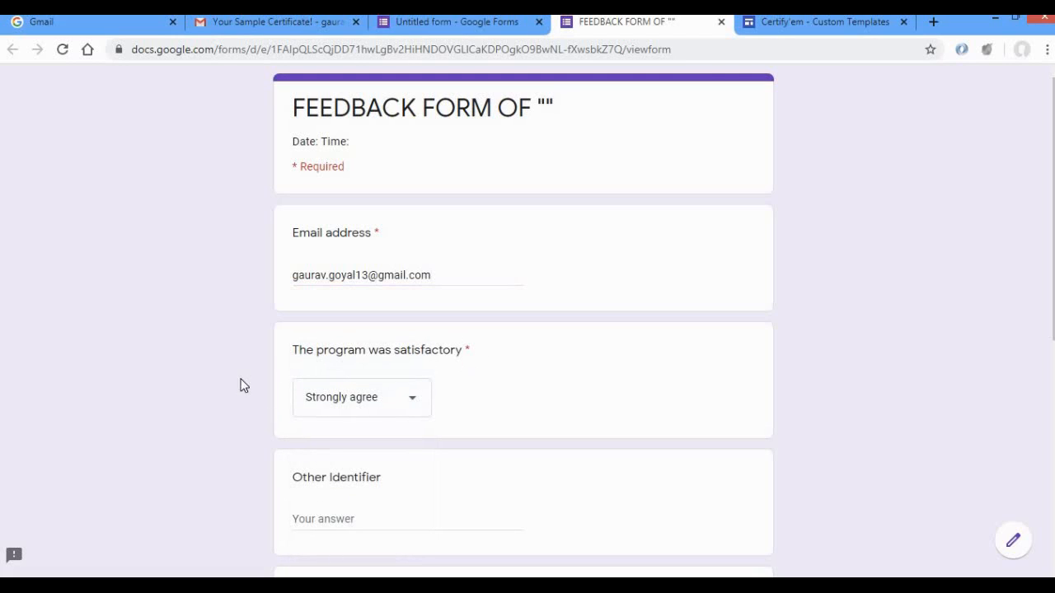
scroll(189, 402, down, 4)
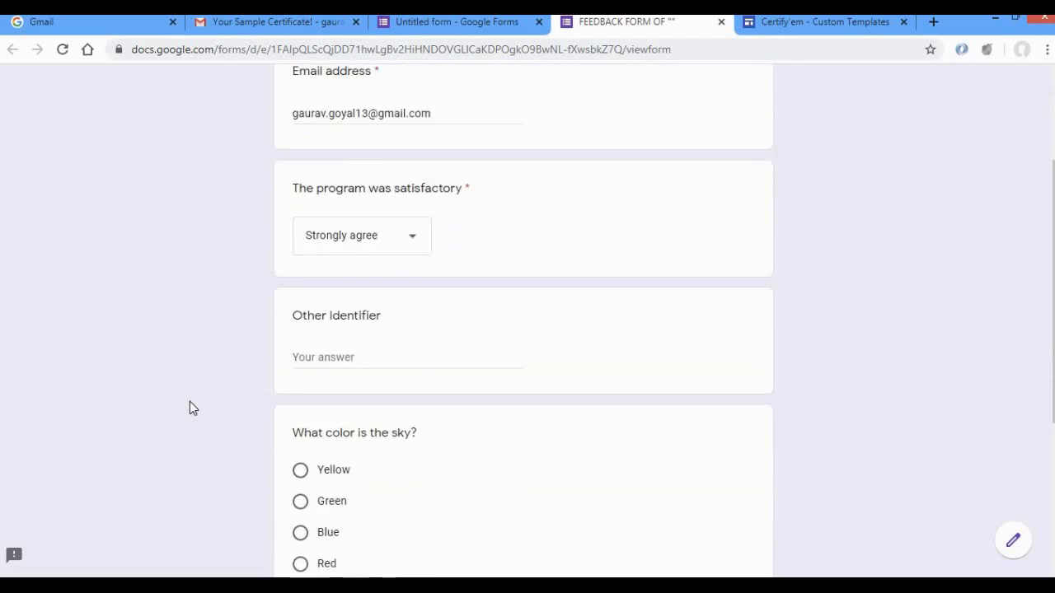
scroll(190, 408, down, 1)
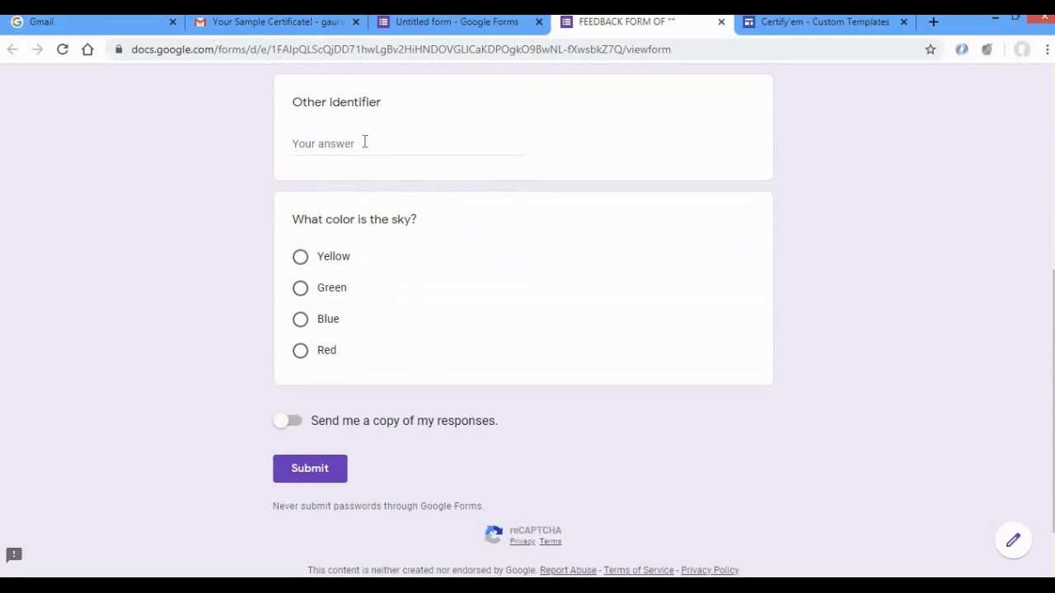
click(324, 474)
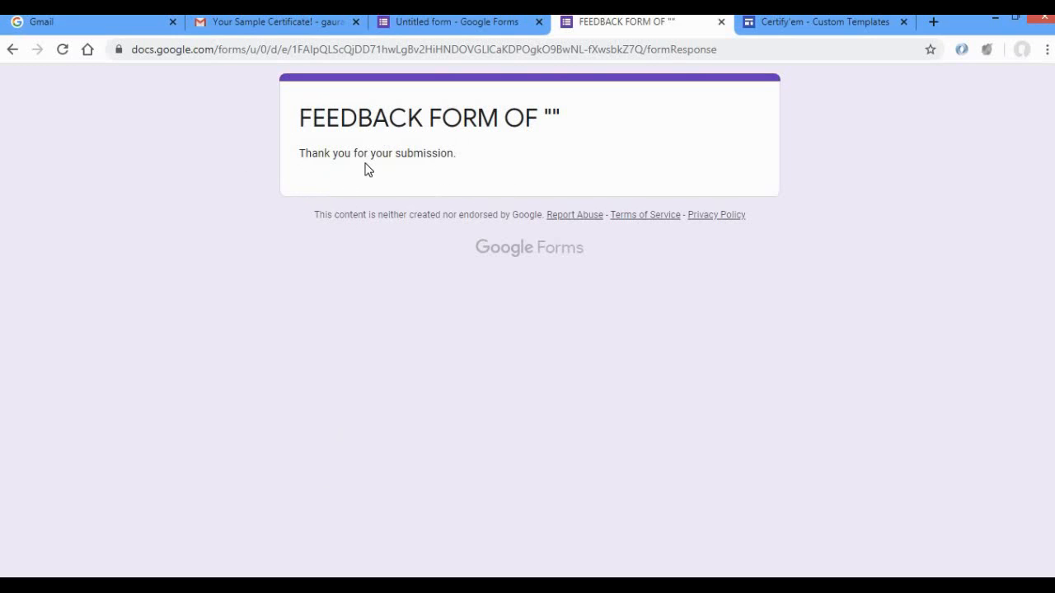
Switch to Gmail, open the newly received certificate email in the inbox and check its sender name.
click(303, 24)
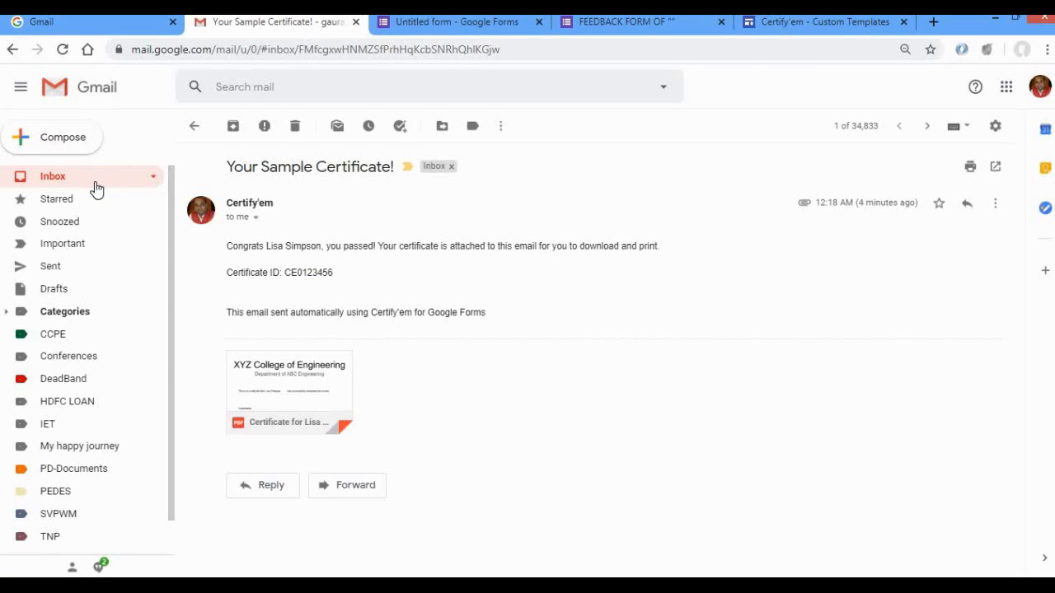
click(95, 185)
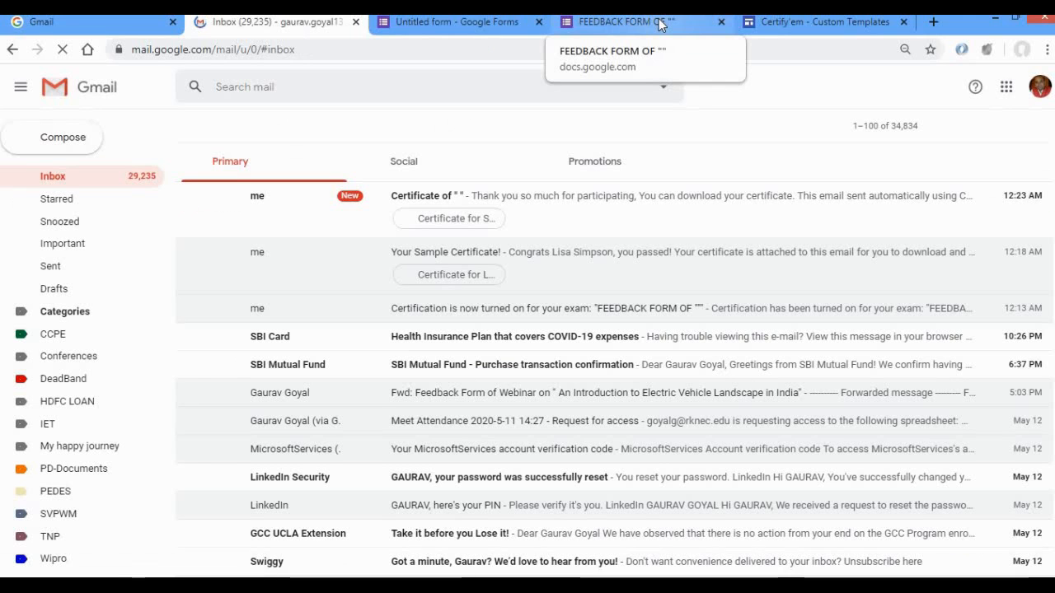
click(438, 198)
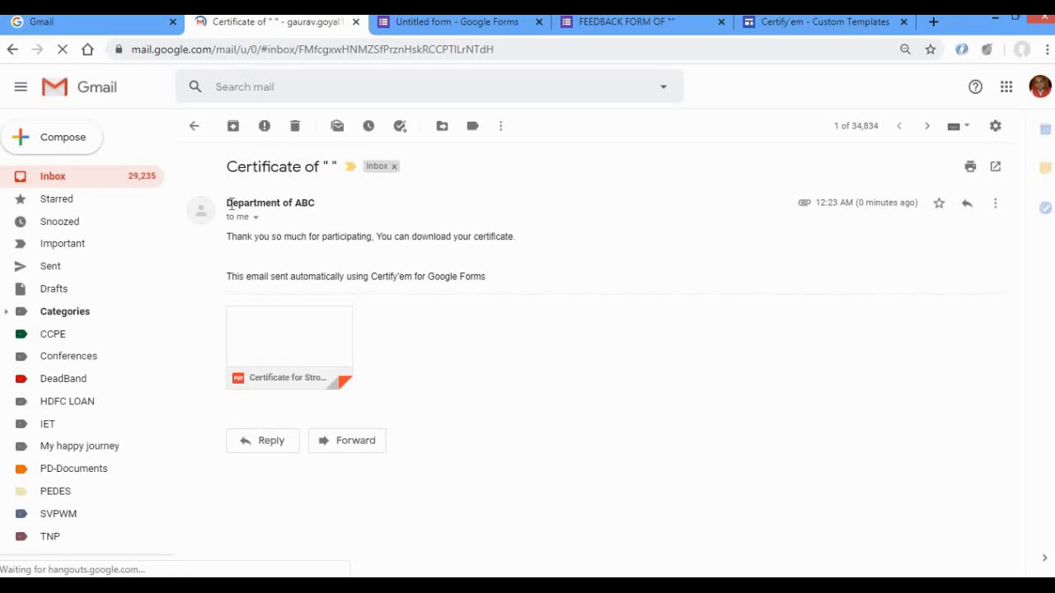
drag(319, 213, 234, 203)
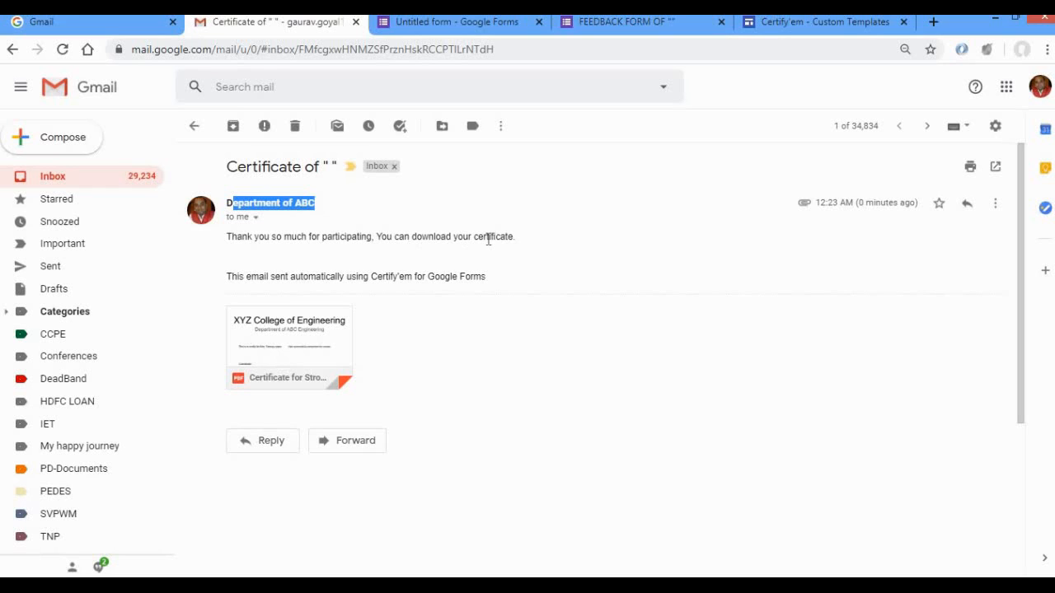
Download the certificate PDF attached to the email and view it.
mouse_move(258, 353)
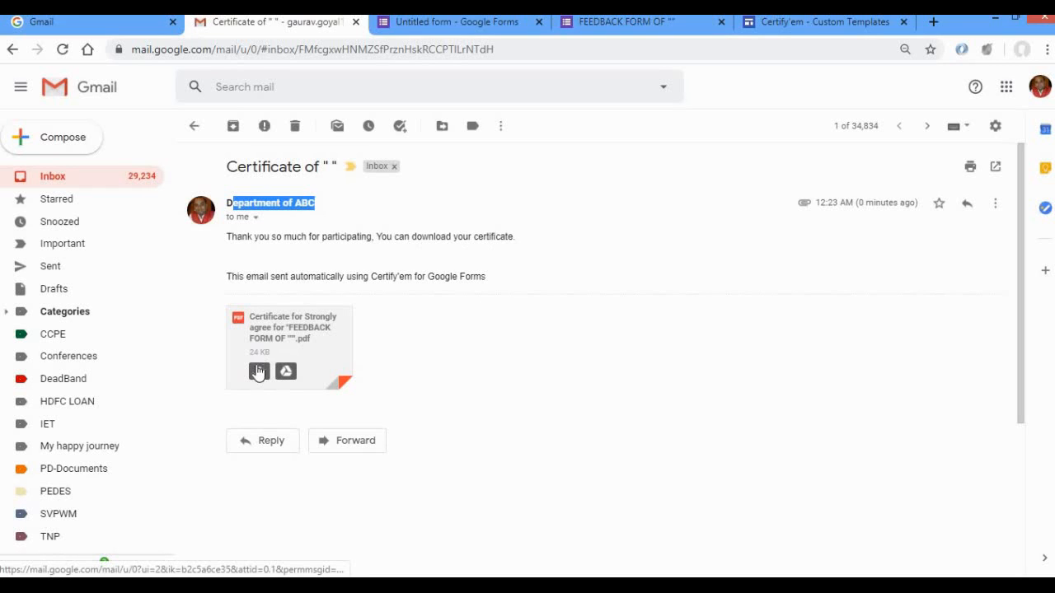
click(259, 373)
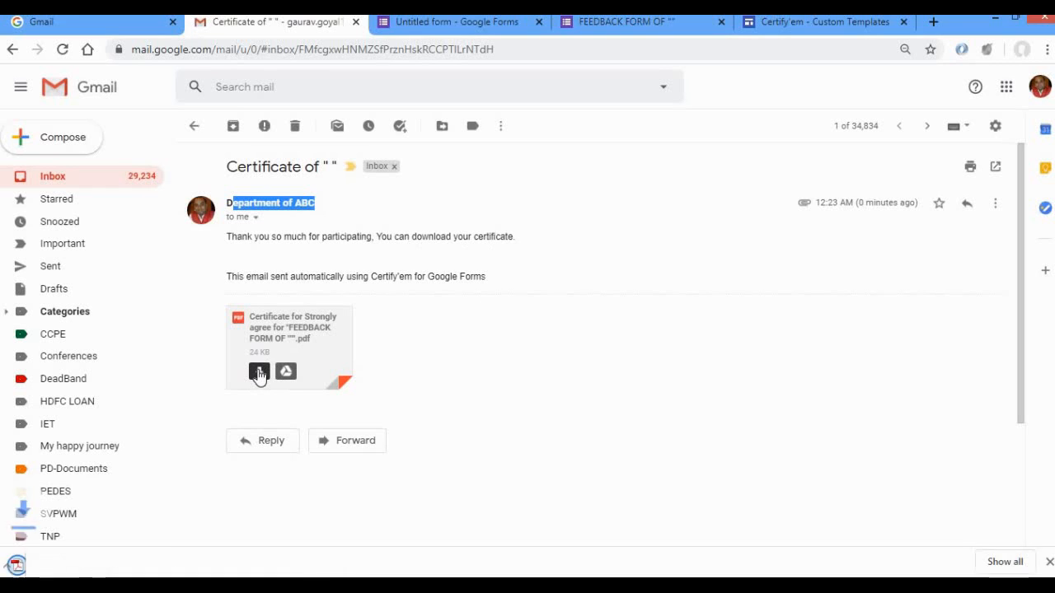
click(82, 558)
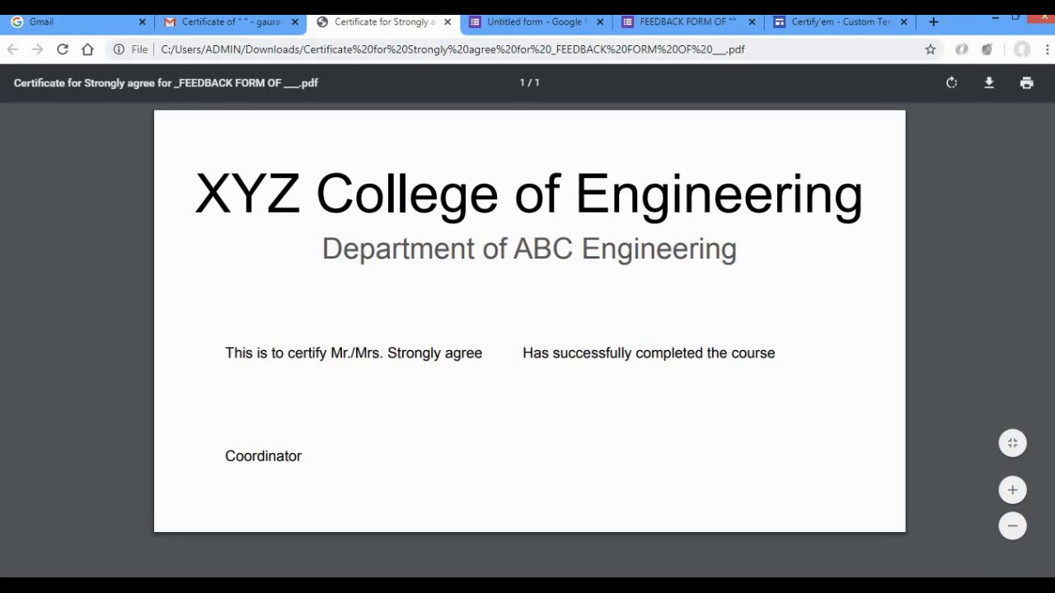
click(448, 21)
Return to the form, review its Certify'em certificate records spreadsheet, and go back to the form editor.
click(416, 21)
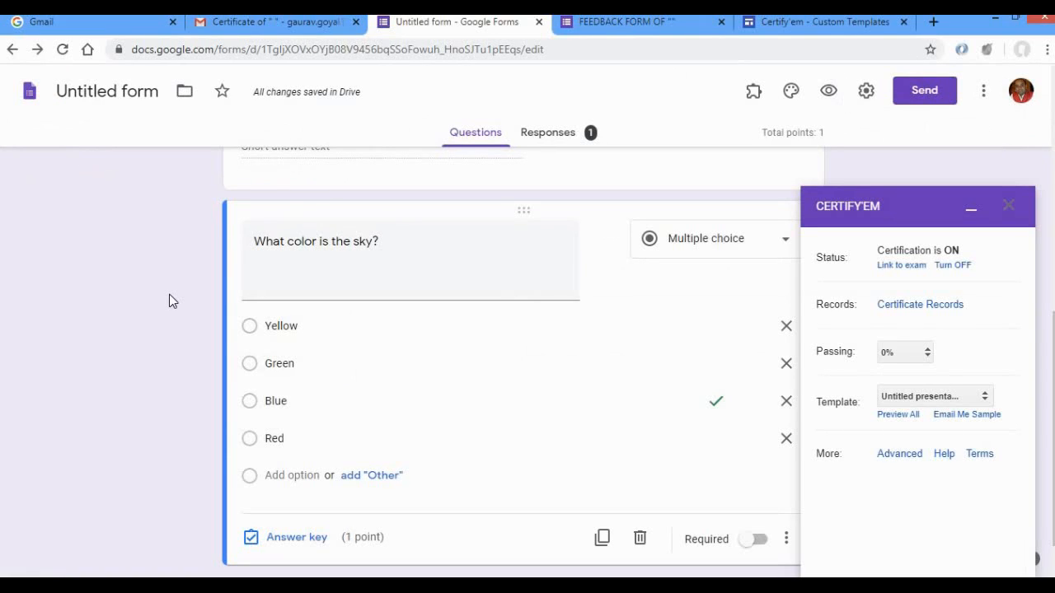
click(907, 305)
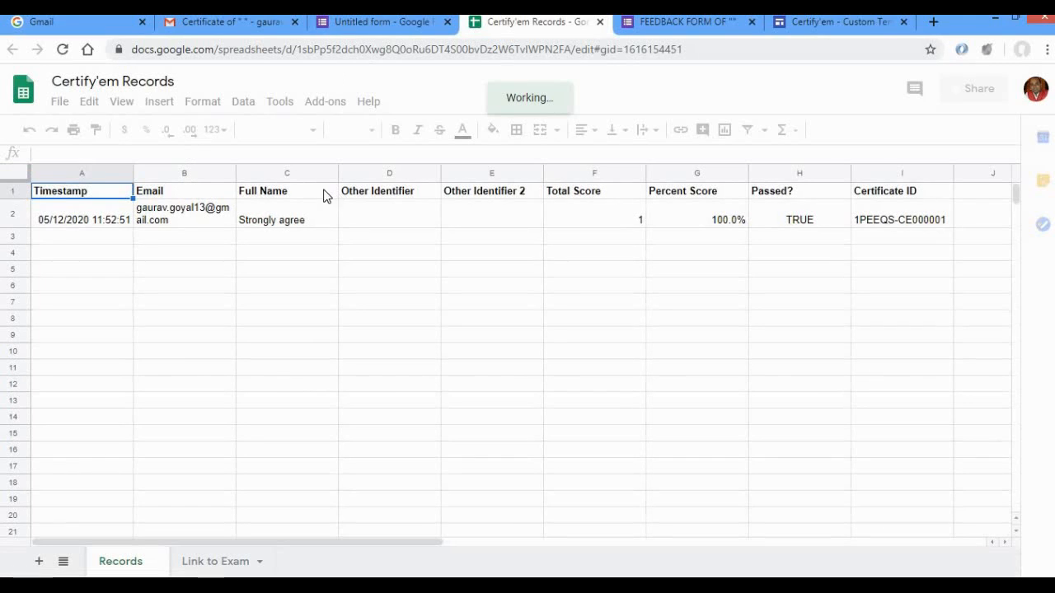
click(384, 25)
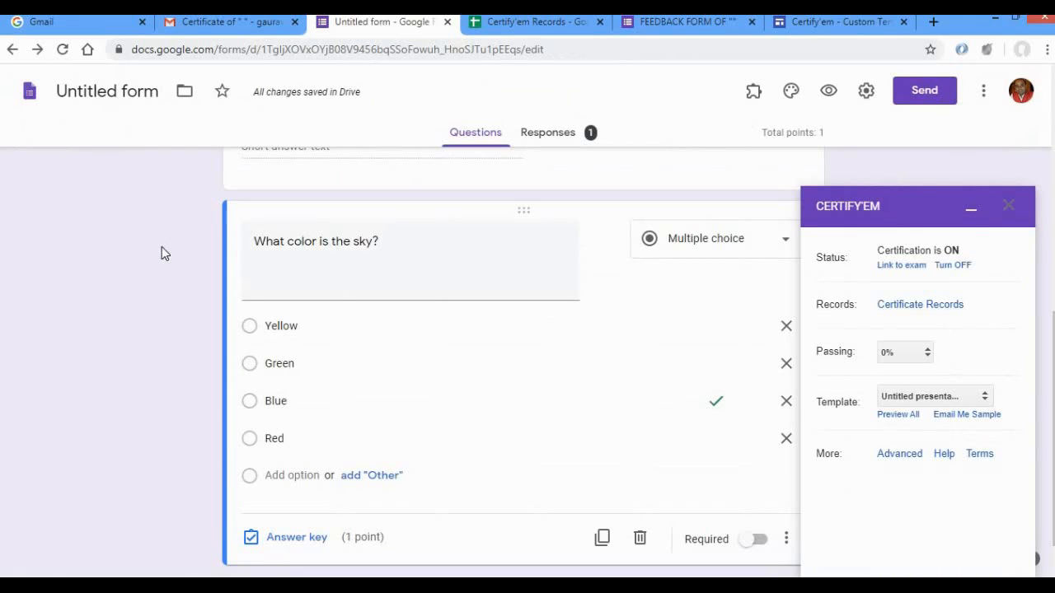
Minimise the Certify'em window, add two blank questions and move one directly above the program satisfaction question.
scroll(162, 247, up, 5)
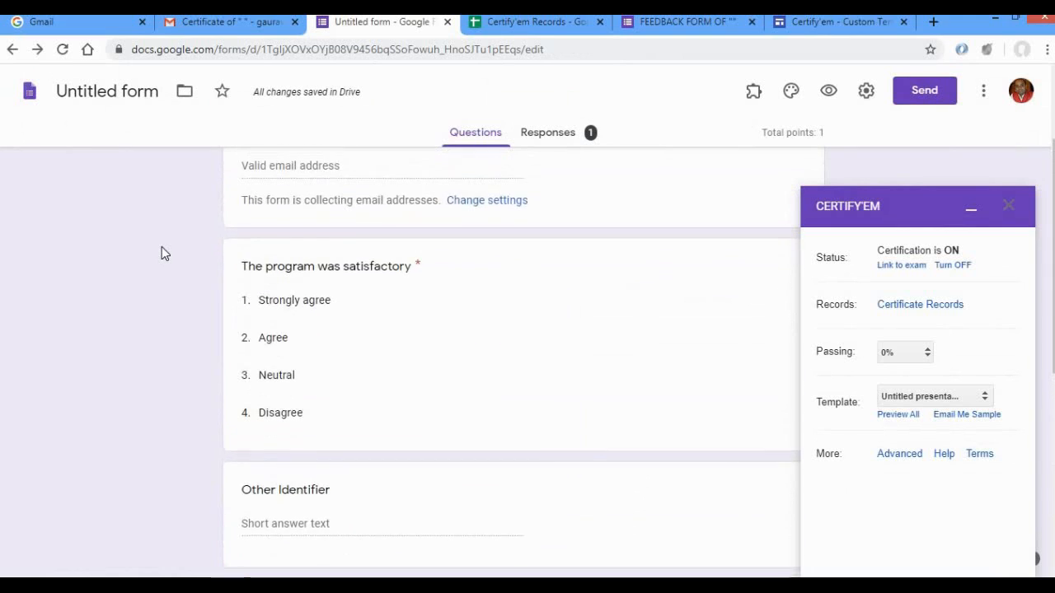
click(969, 212)
click(857, 403)
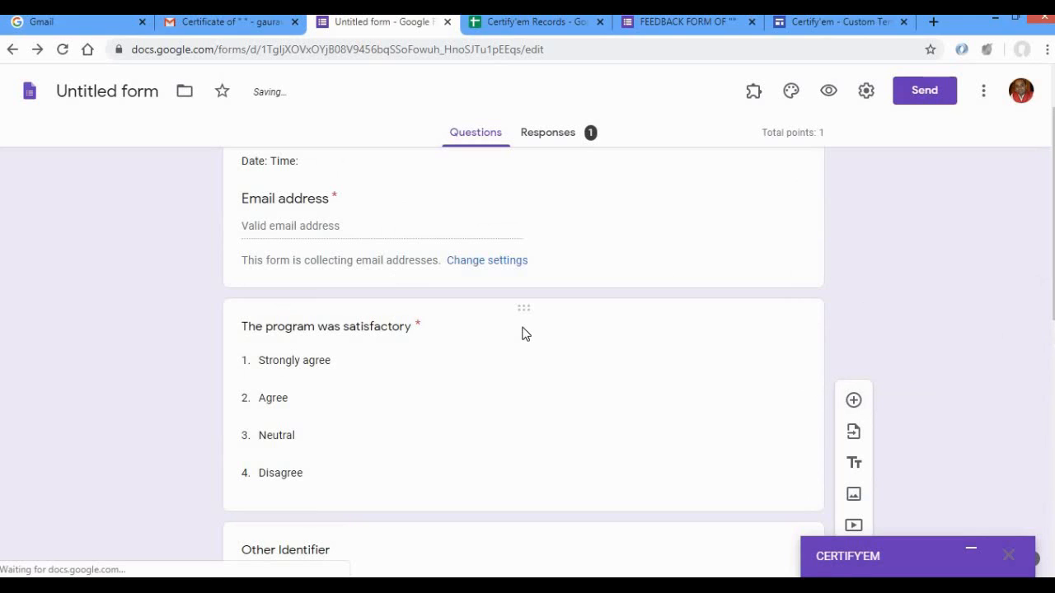
click(854, 403)
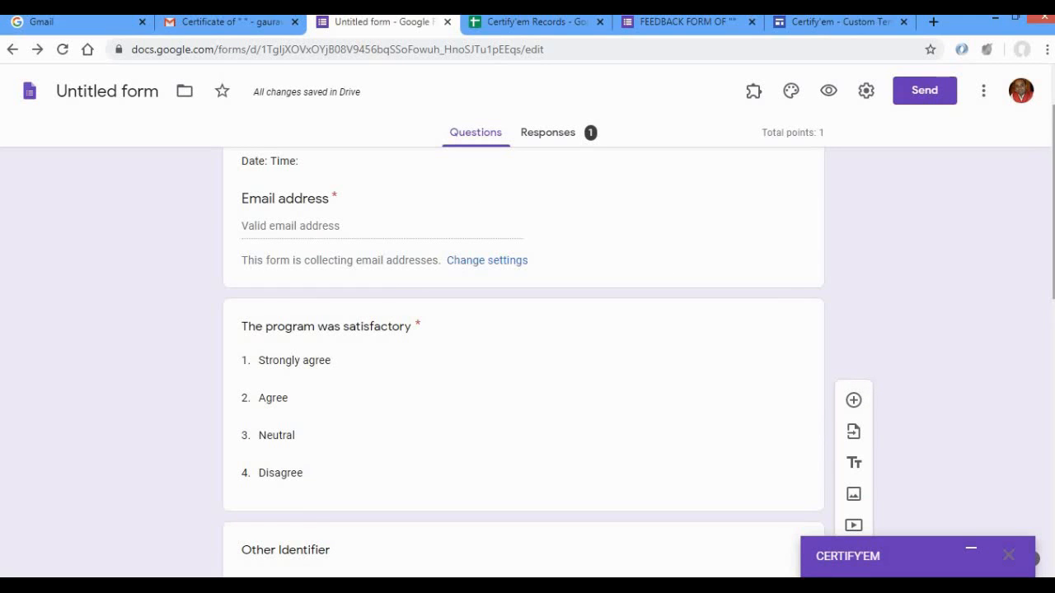
scroll(1052, 396, down, 2)
scroll(1053, 396, down, 5)
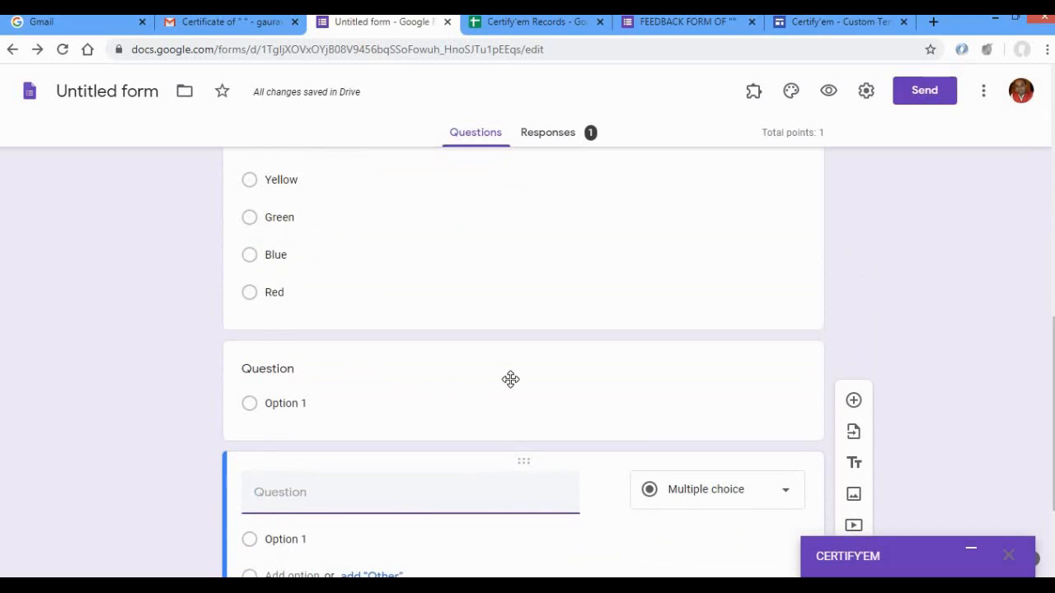
drag(515, 165, 495, 224)
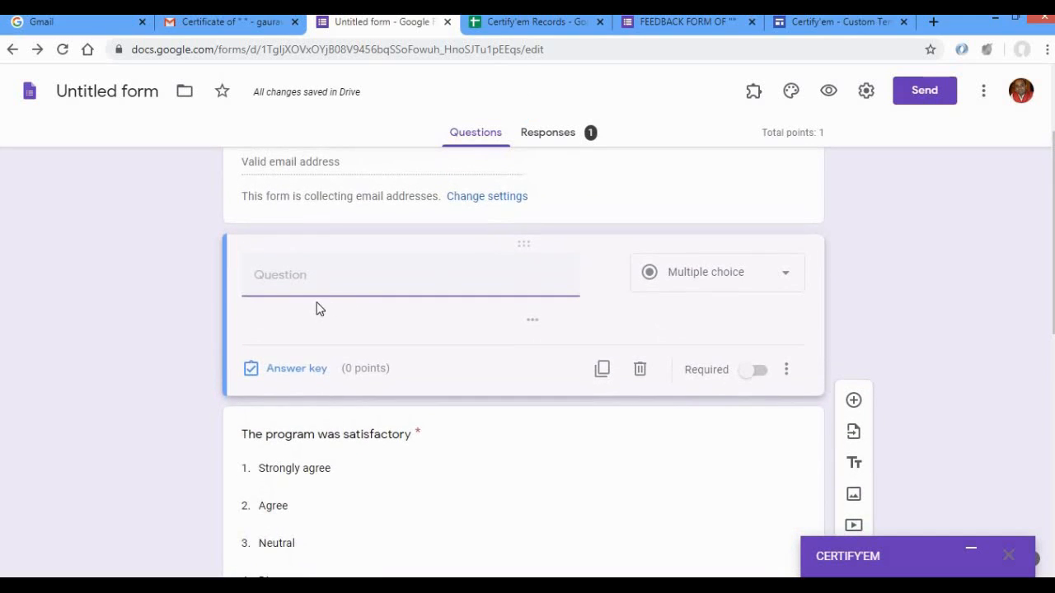
Title the moved question "Name" and give it the description "As you want it on Certificate".
click(304, 287)
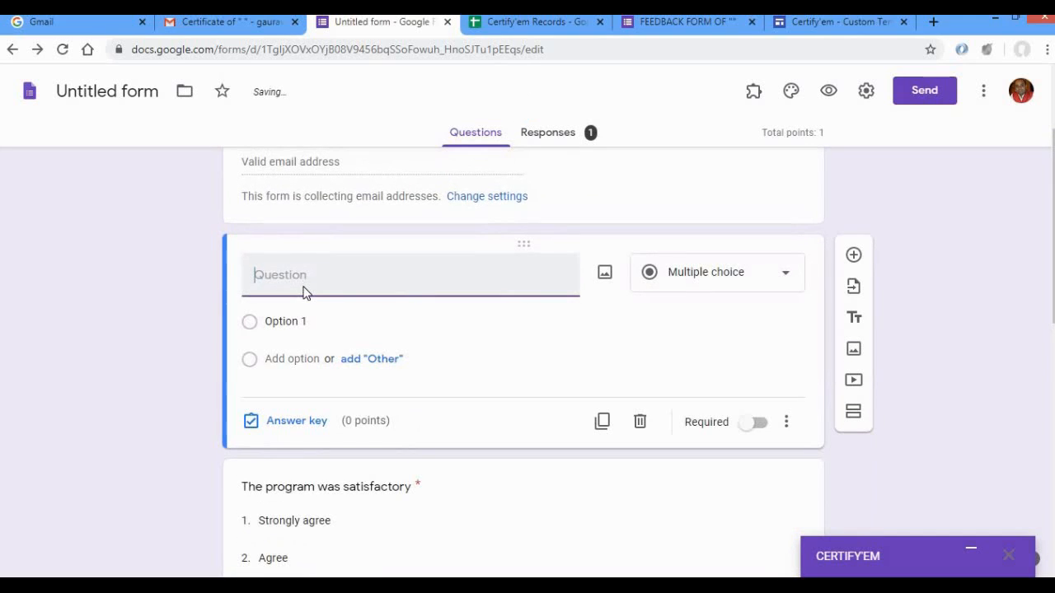
text(Name)
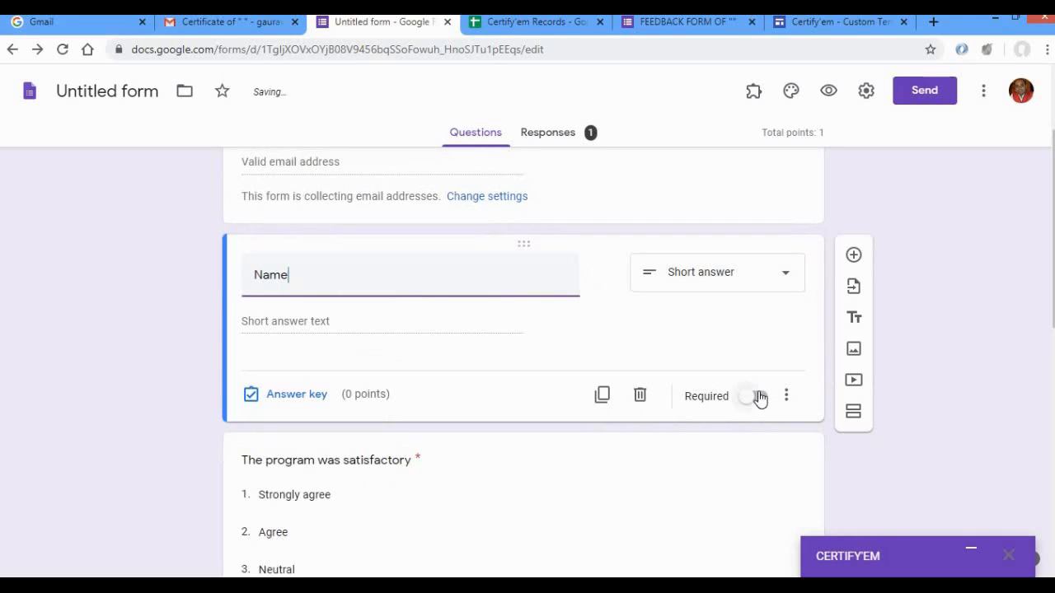
click(784, 398)
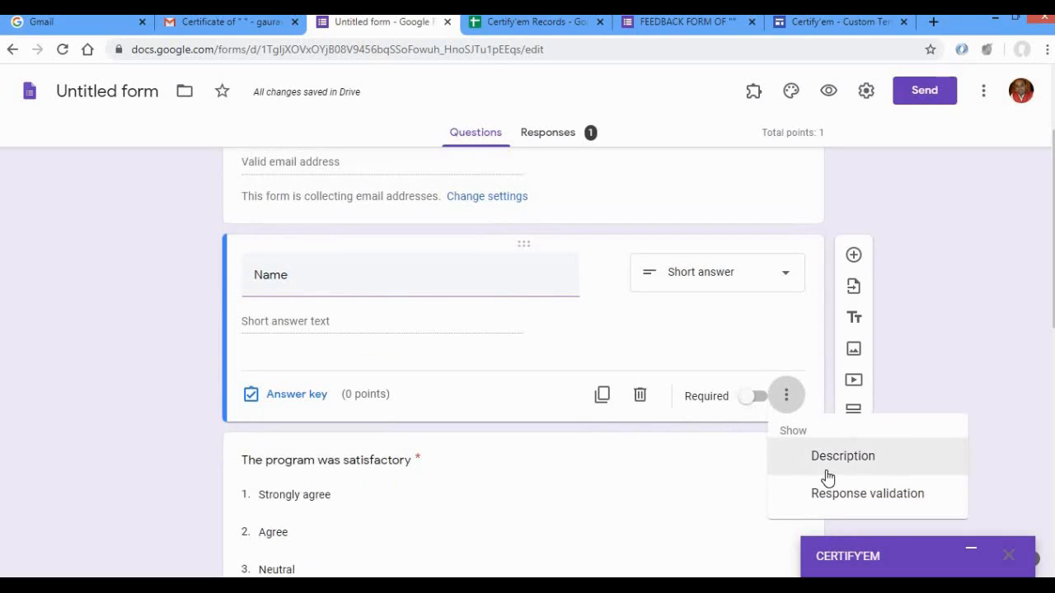
click(826, 472)
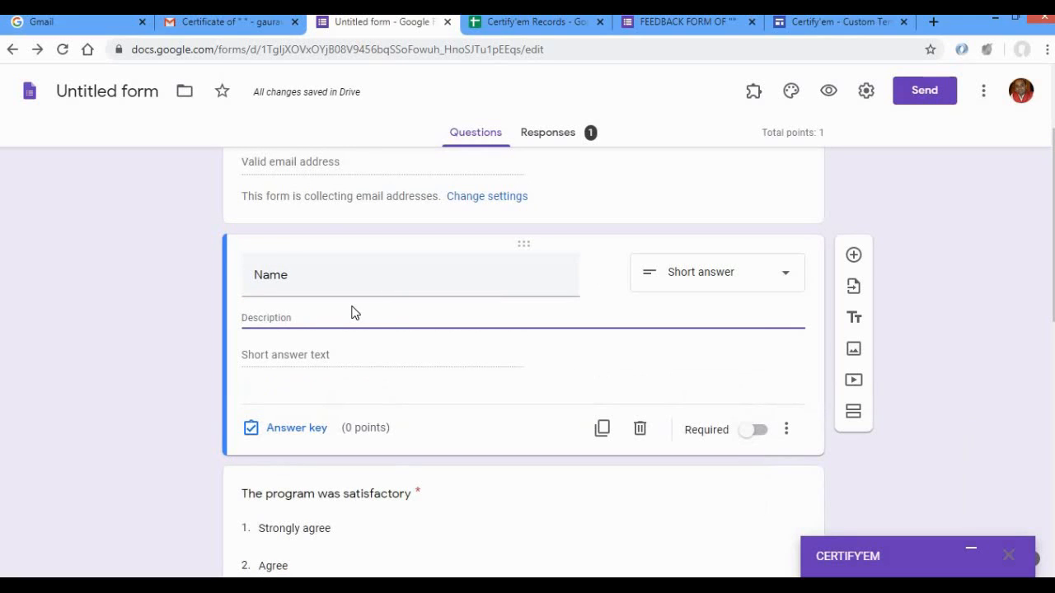
text(As yo)
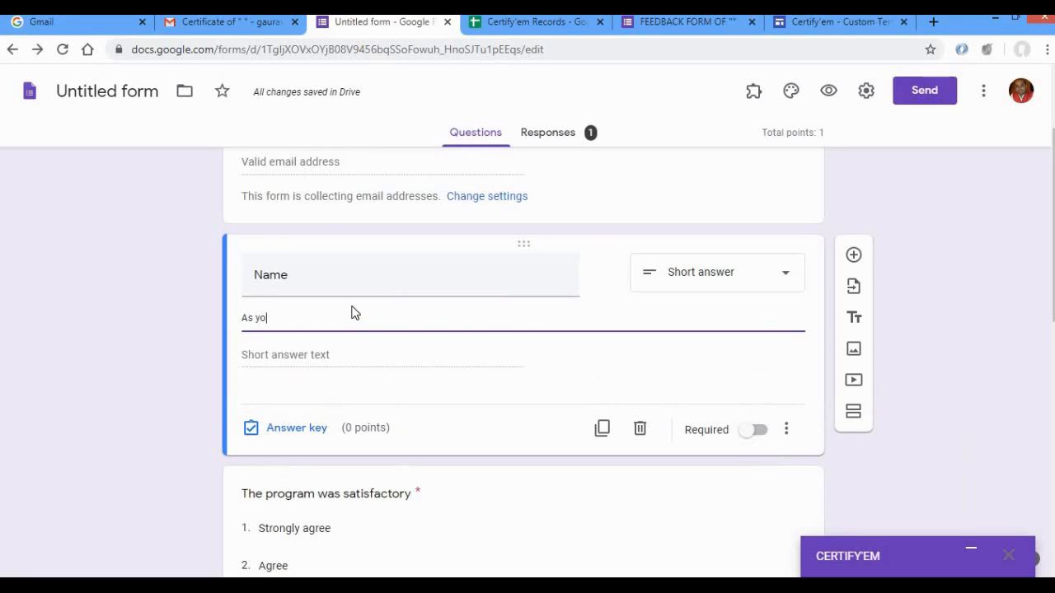
text(u want)
click(138, 409)
Delete the leftover blank question at the end of the form.
scroll(137, 409, down, 1)
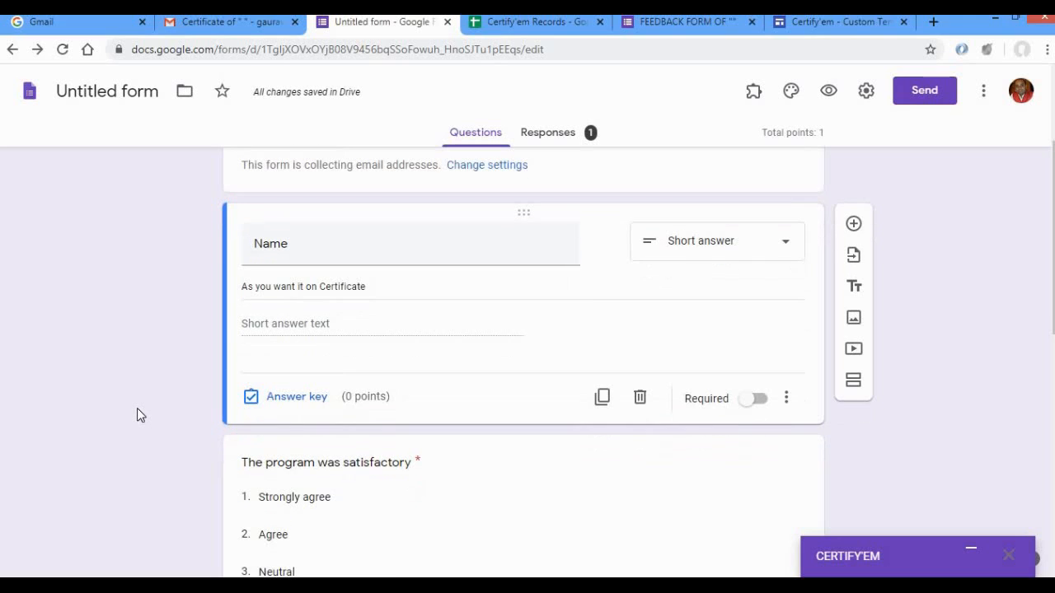
scroll(137, 408, down, 7)
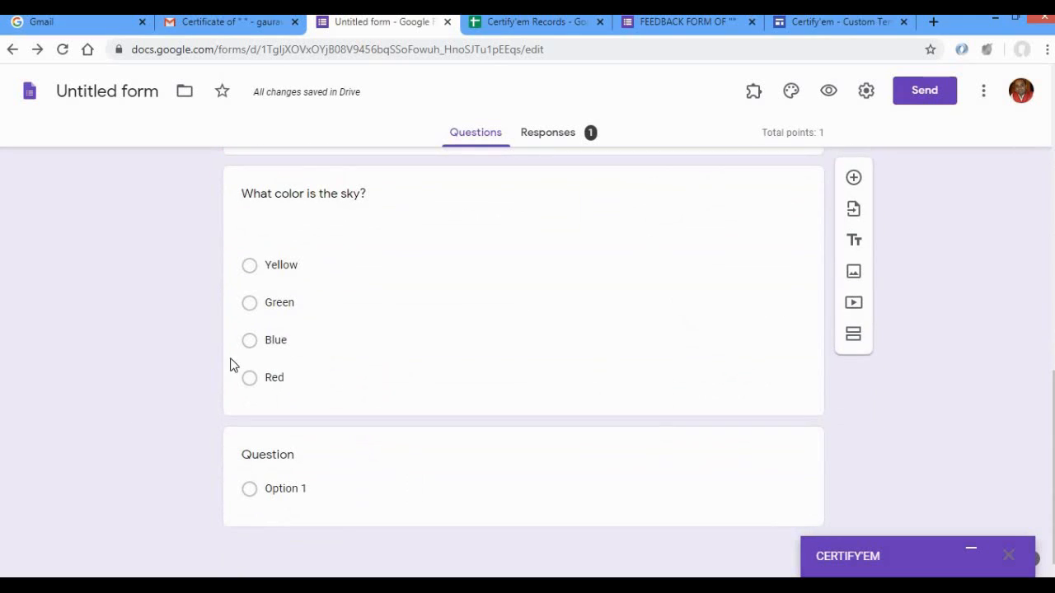
click(787, 521)
click(640, 529)
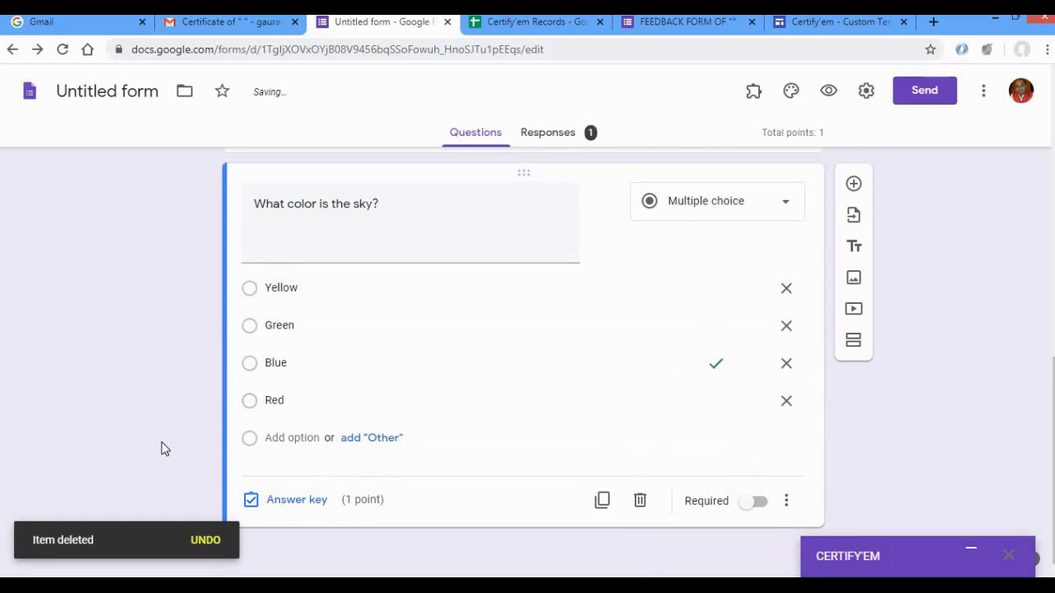
Delete the Other Identifier question from the form.
scroll(161, 448, up, 5)
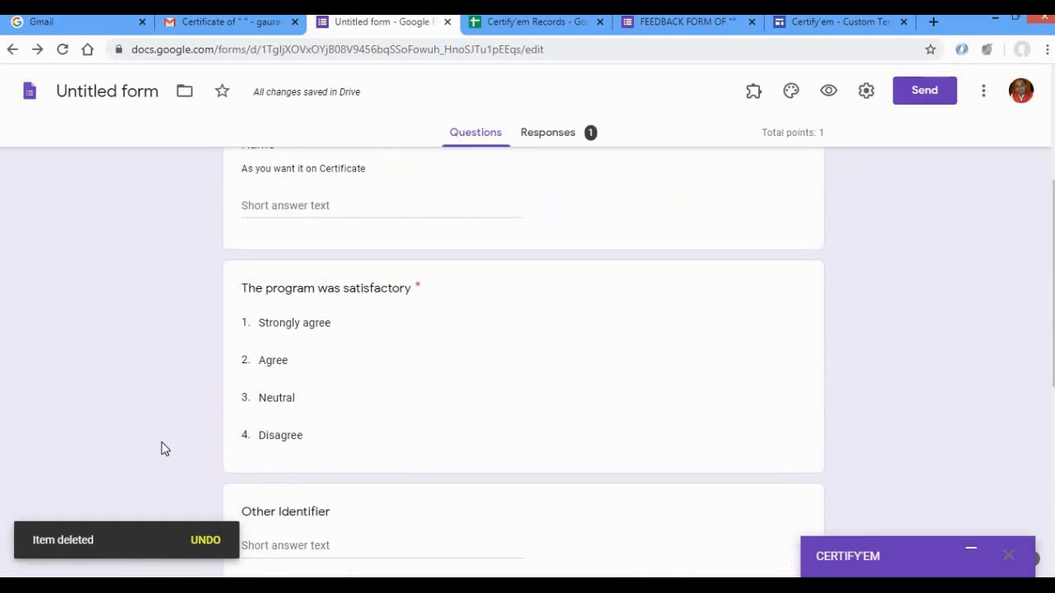
scroll(161, 441, down, 2)
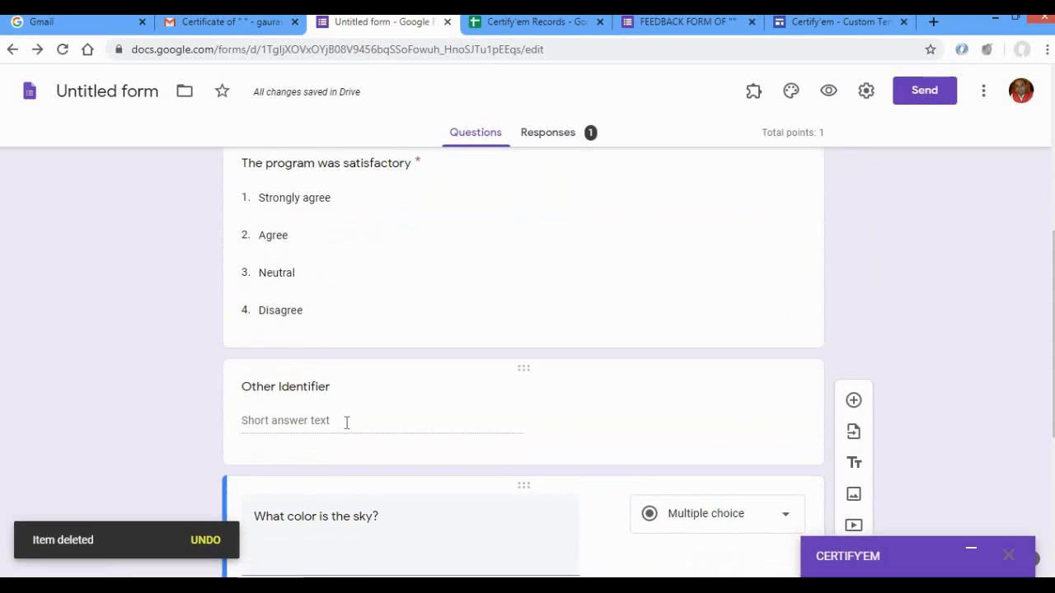
click(347, 428)
click(641, 540)
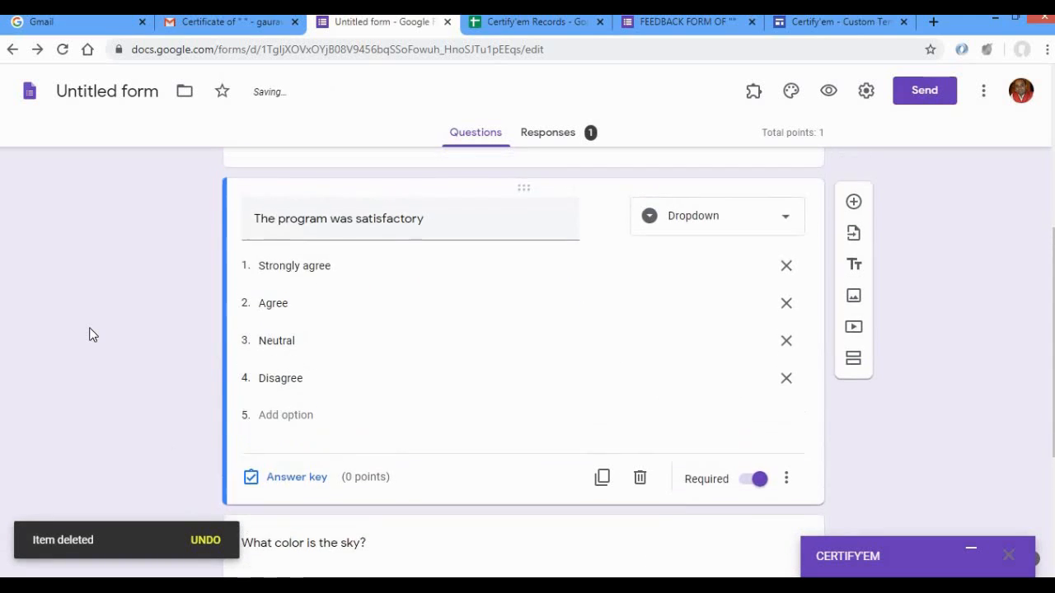
Delete the "What color is the sky?" question and the program satisfaction dropdown question.
scroll(326, 257, down, 2)
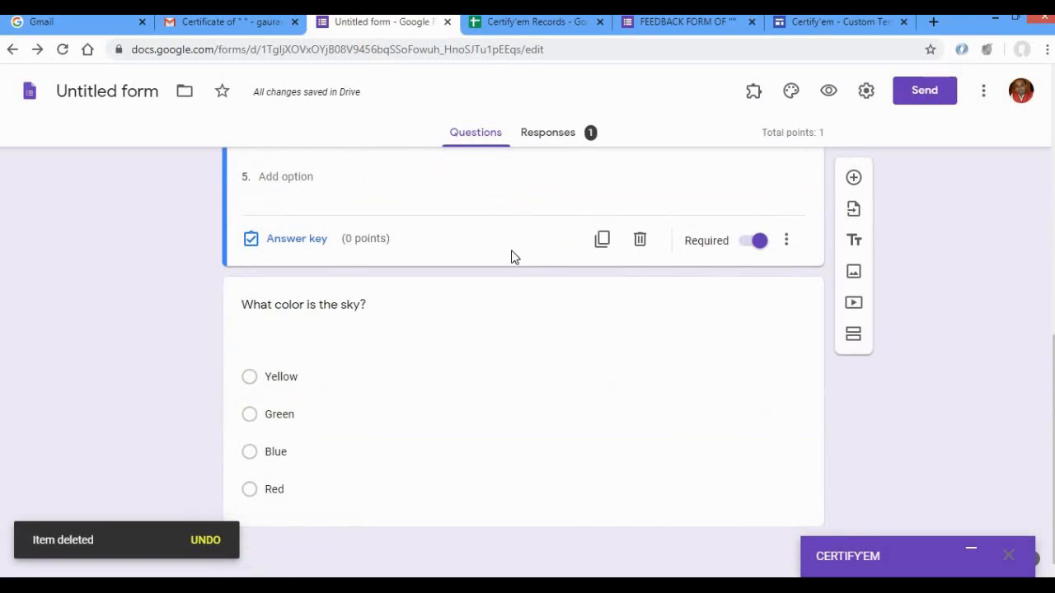
click(312, 304)
click(641, 506)
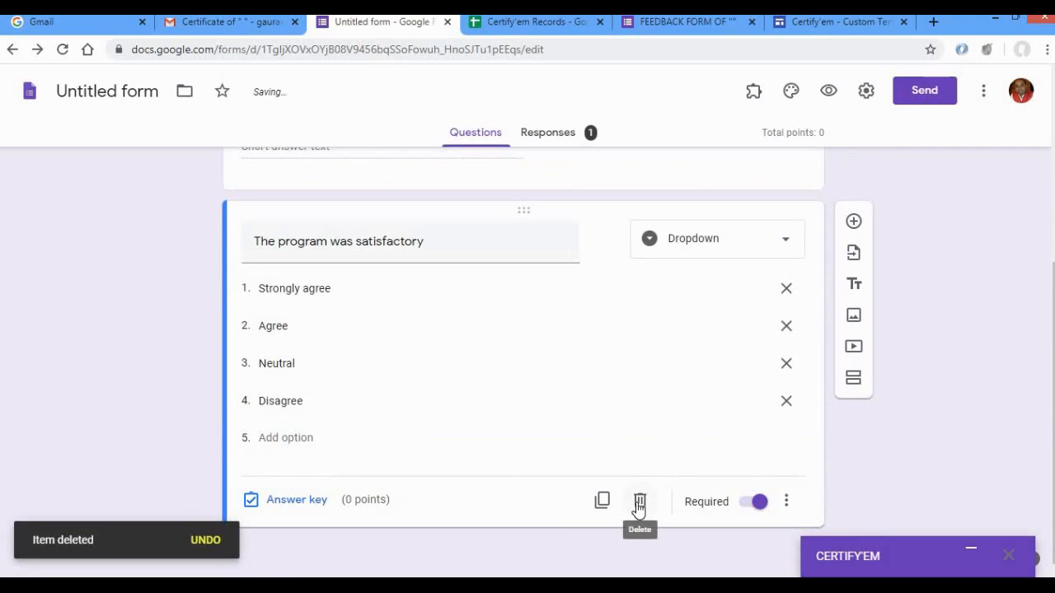
click(639, 502)
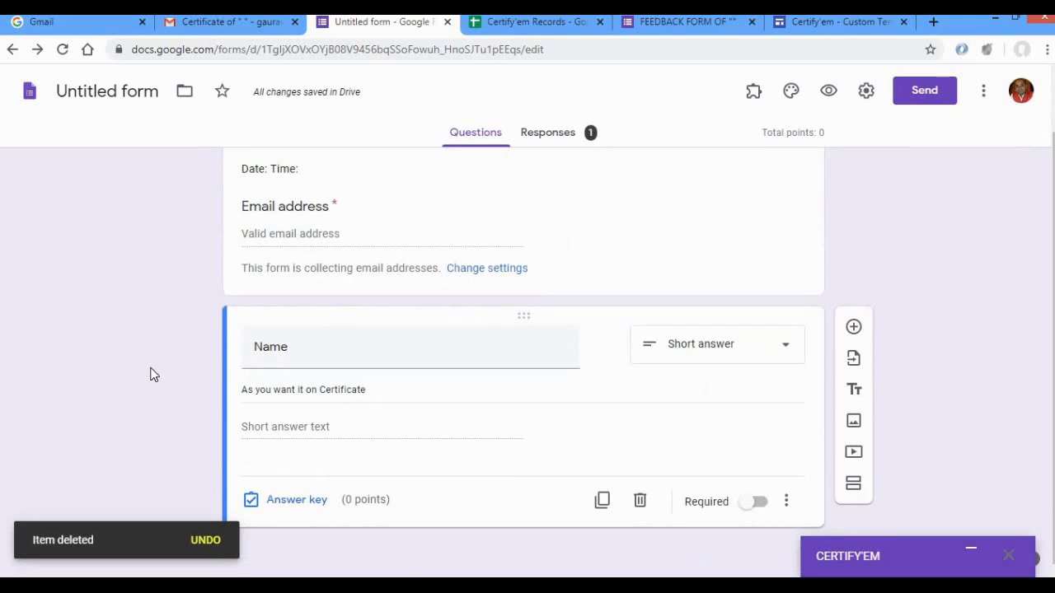
Add a new question below Name titled "The program was satisfactory".
click(854, 330)
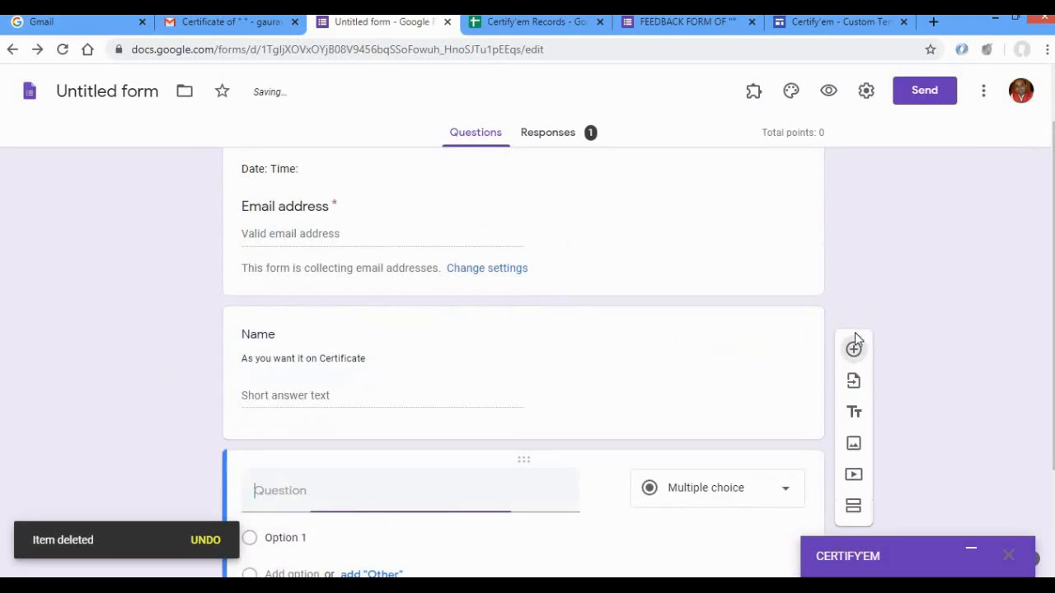
text(The progr)
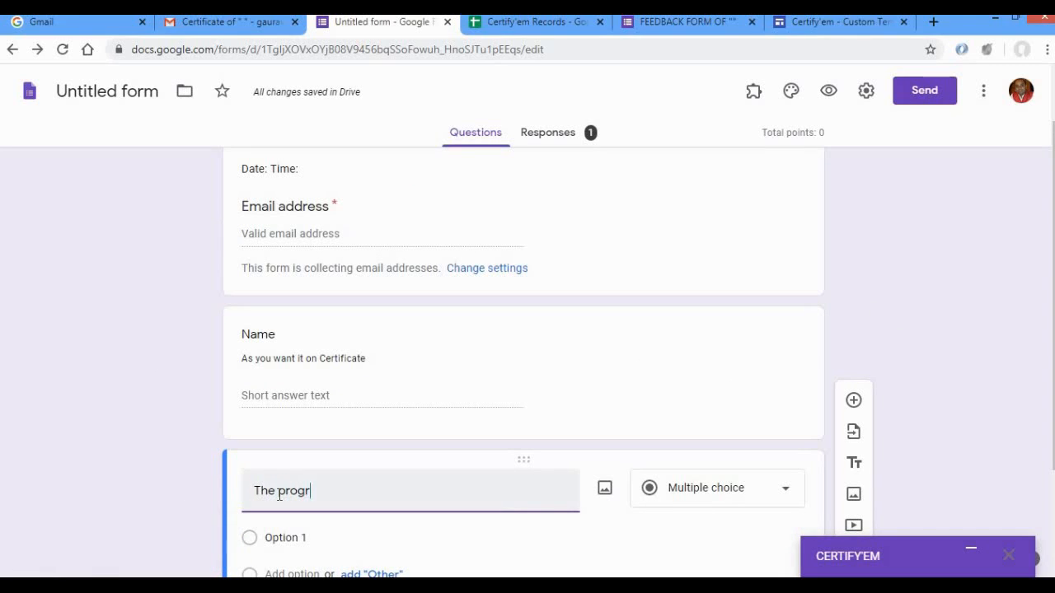
text(am was satisfactory)
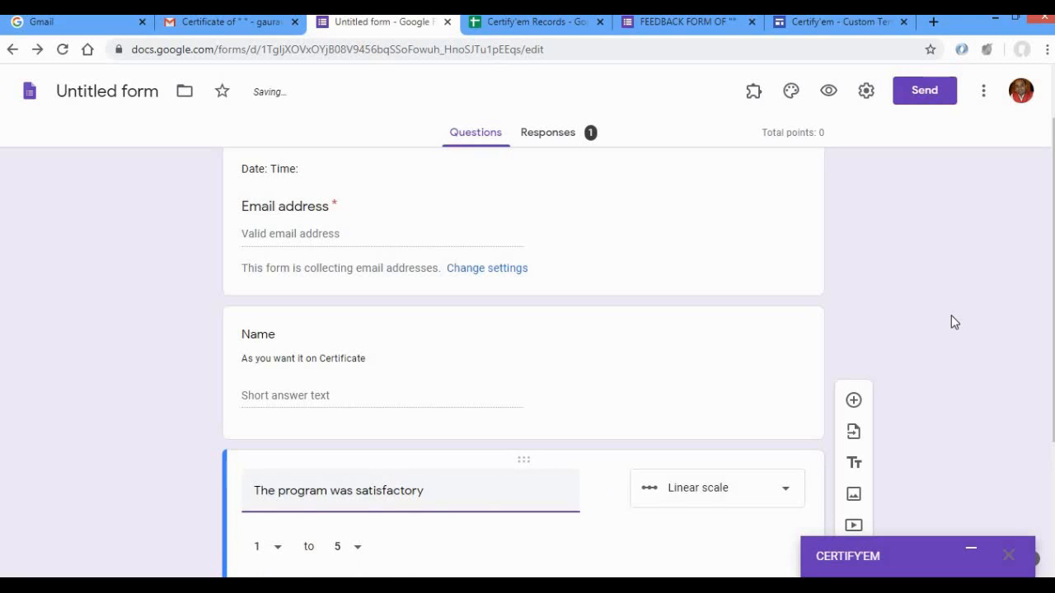
click(160, 544)
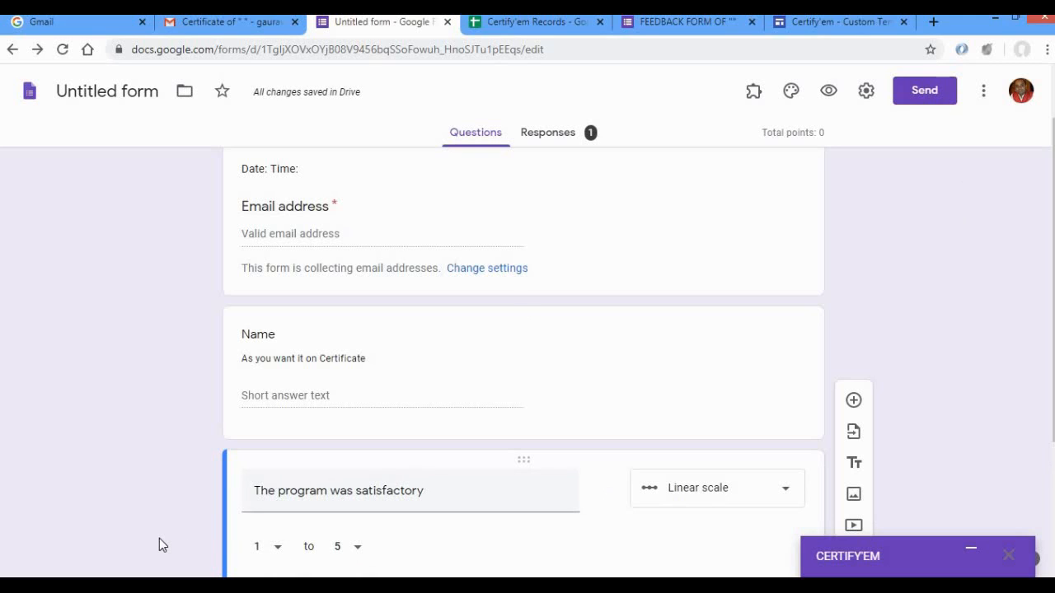
Change the answer type of the "The program was satisfactory" question to Dropdown.
scroll(159, 538, down, 2)
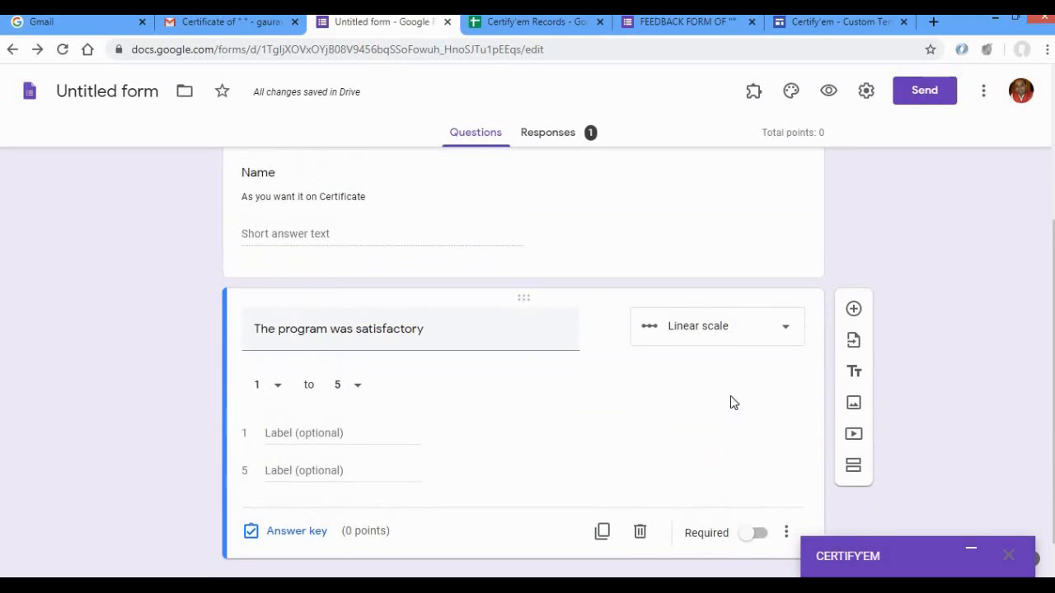
click(794, 331)
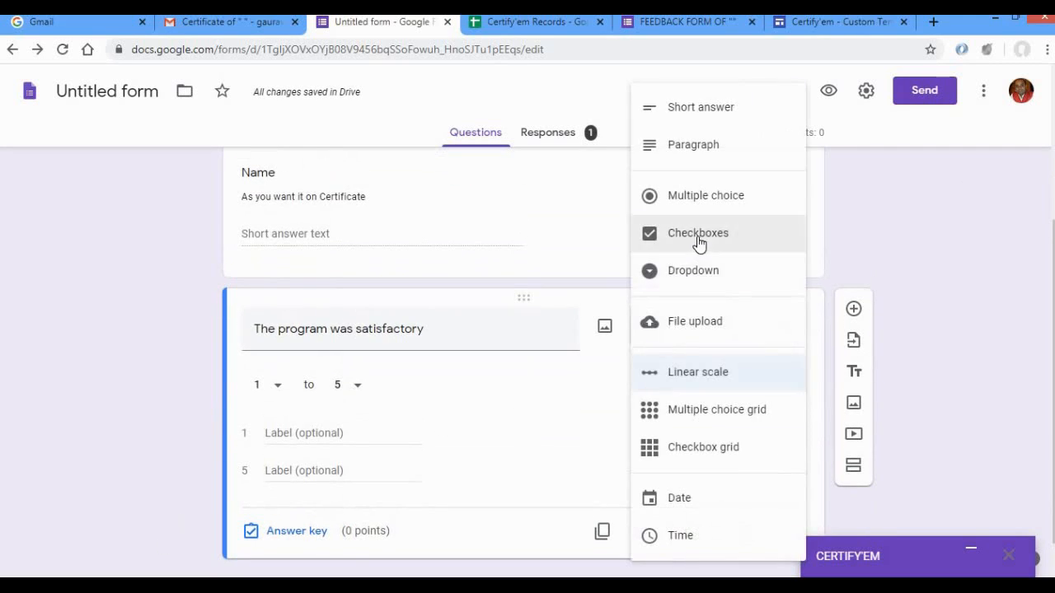
click(696, 273)
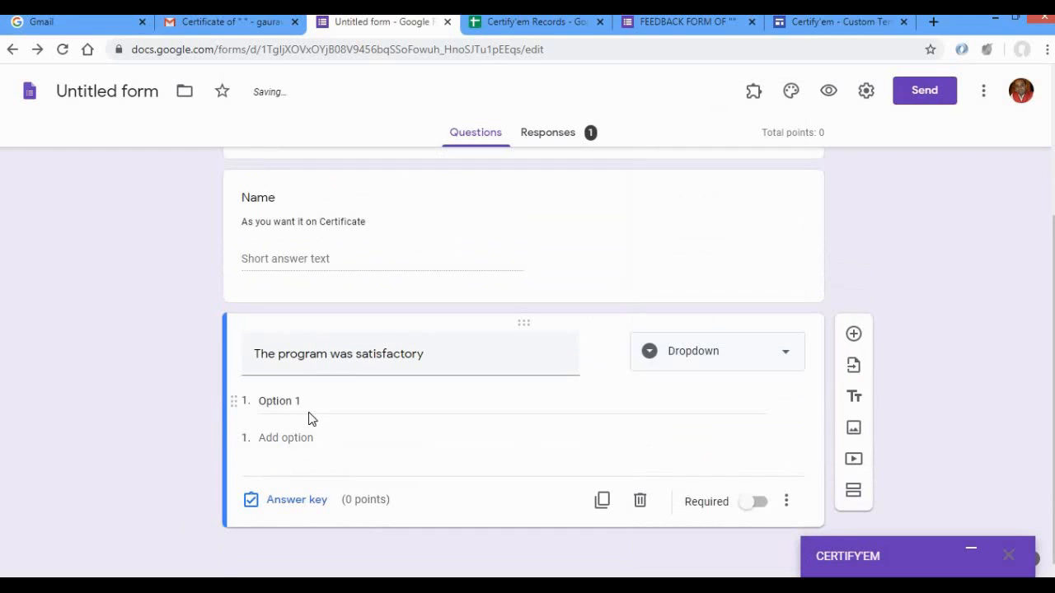
Enter Strongly Agree, Agree and Neutral as the options of the "The program was satisfactory" question.
click(307, 401)
text(Strongly Agree)
key(Return)
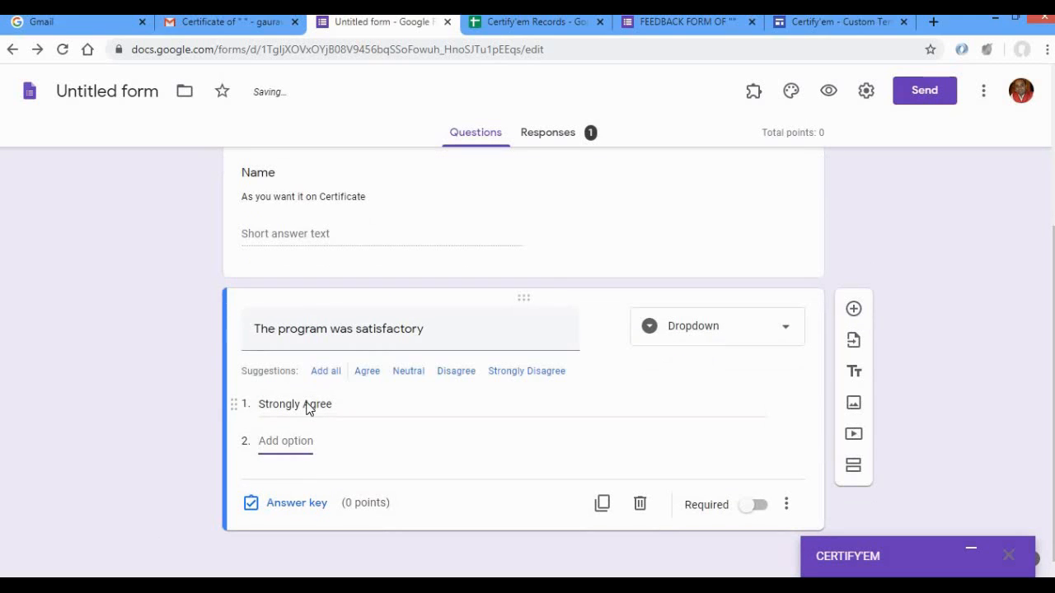
text(Agree)
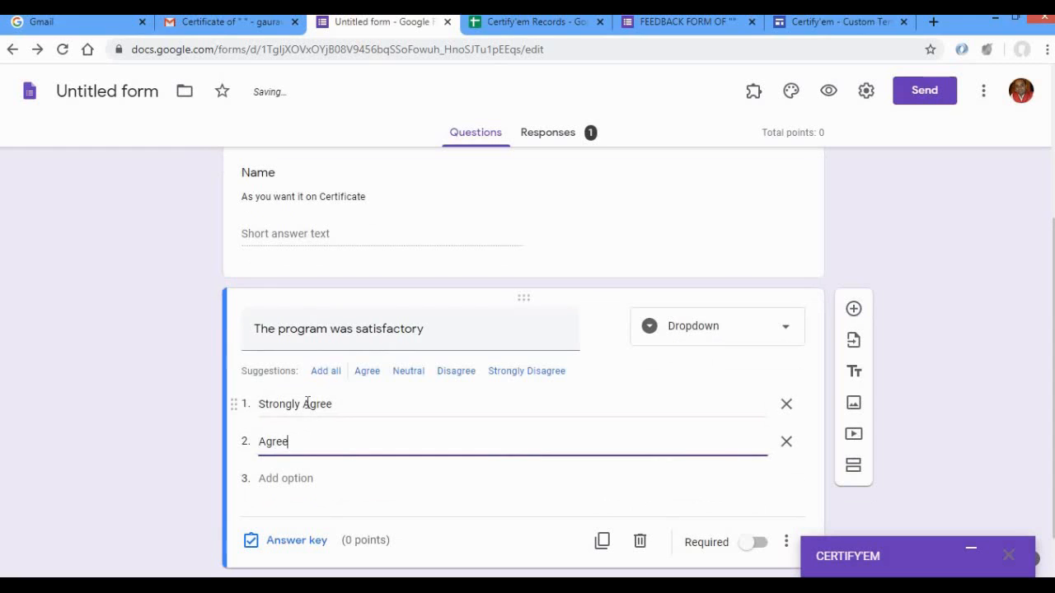
key(Tab)
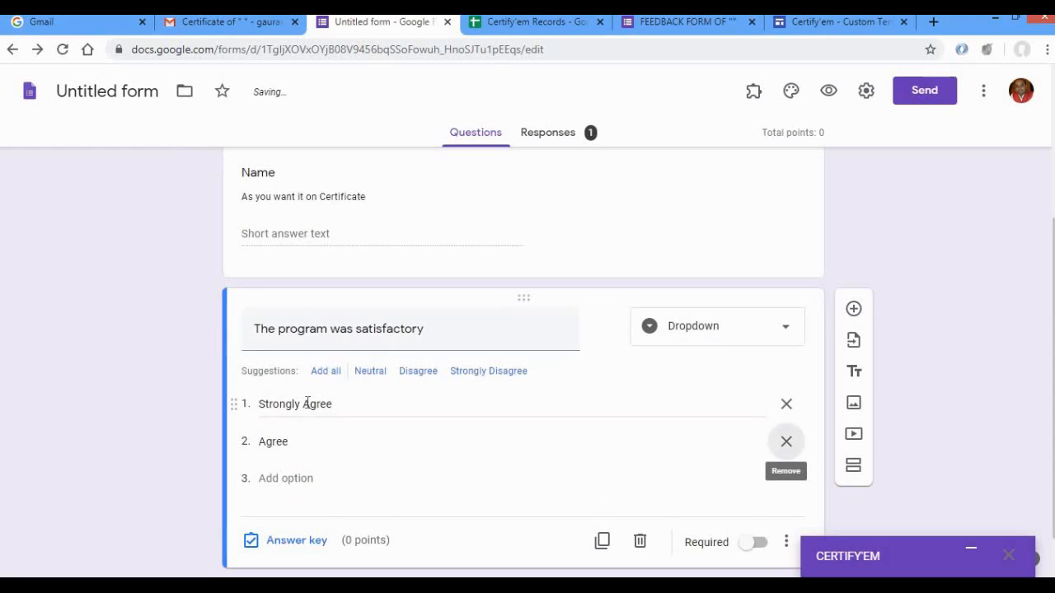
click(284, 478)
text(Neutral)
click(107, 413)
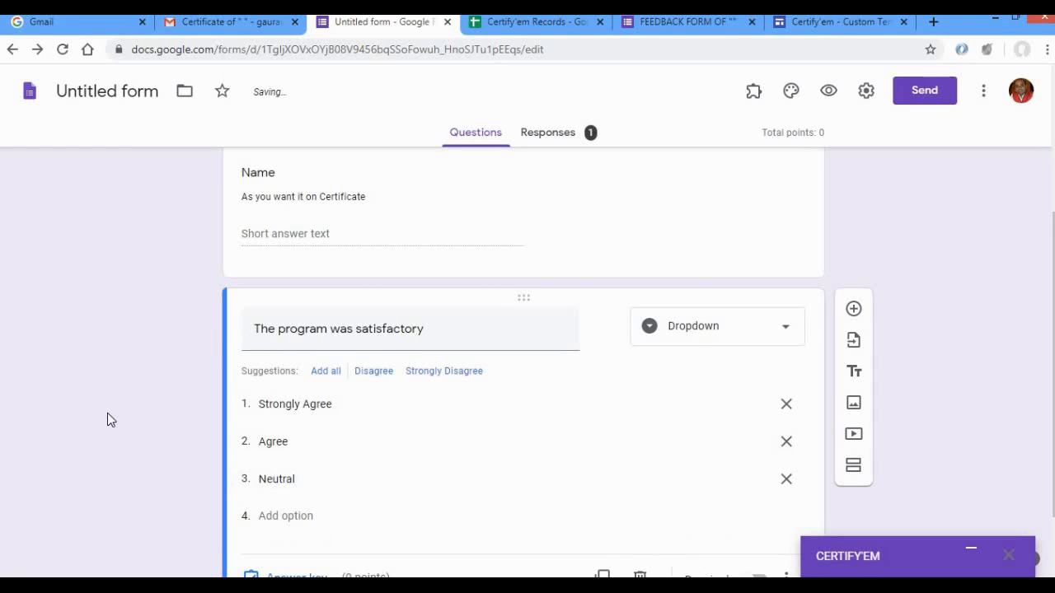
Dismiss the per-question responses tip and delete all existing form responses.
click(554, 139)
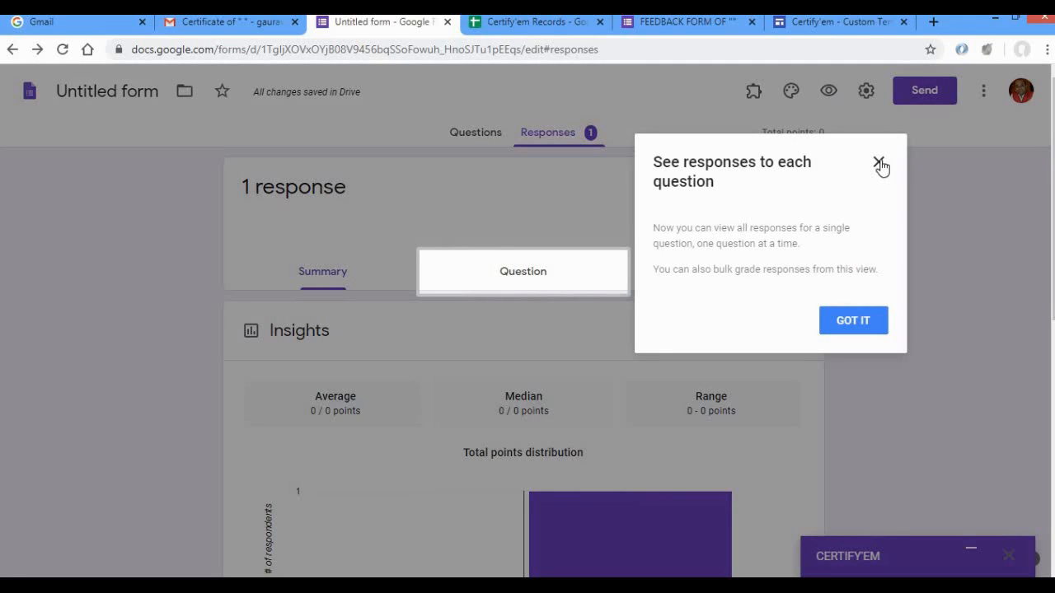
click(879, 161)
click(799, 183)
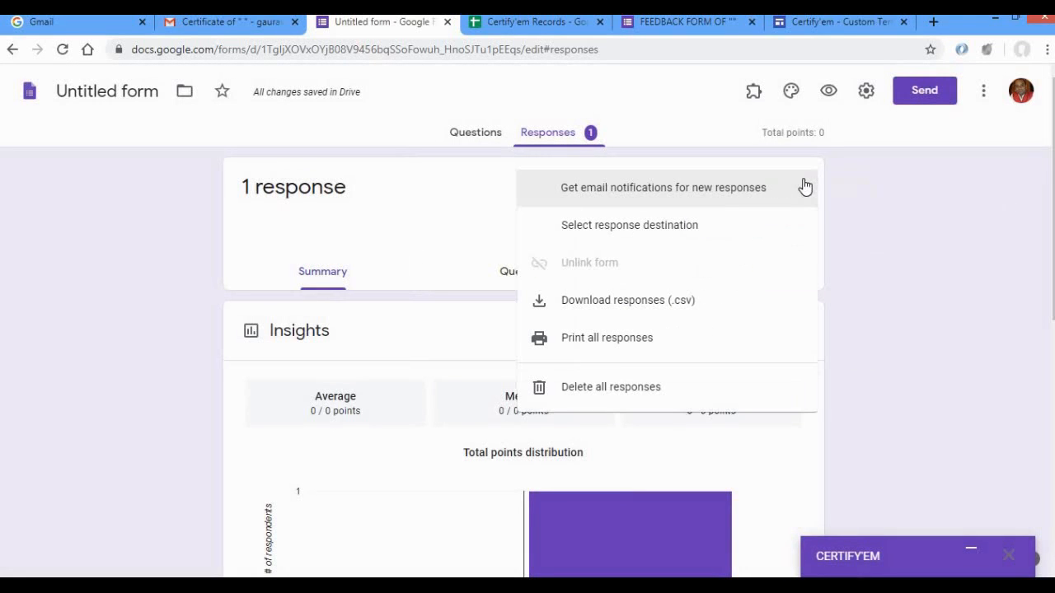
click(604, 393)
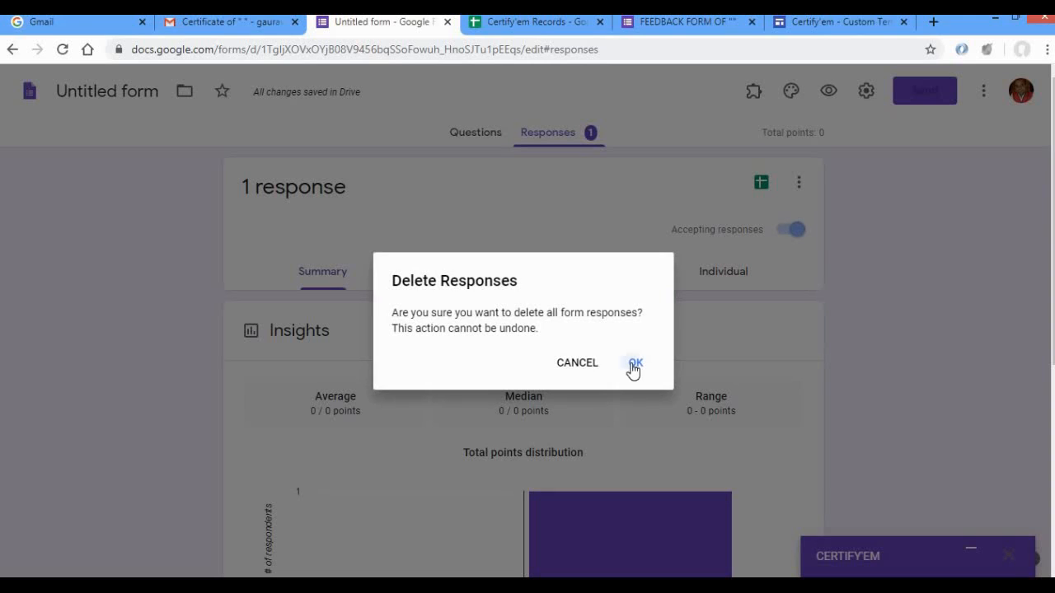
click(633, 366)
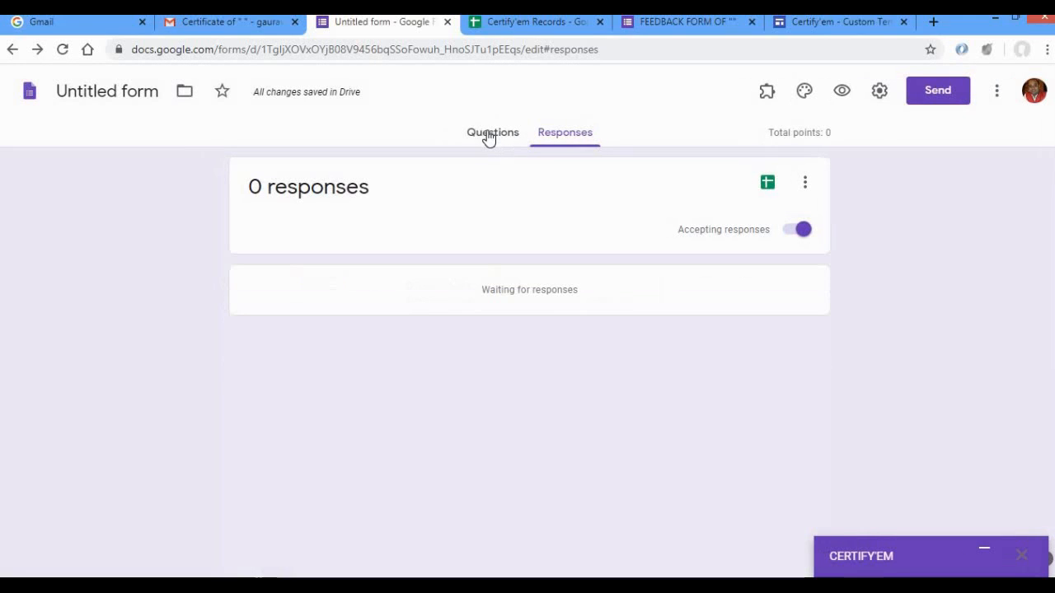
Preview the feedback form and fill in the respondent's email address and full name.
click(487, 135)
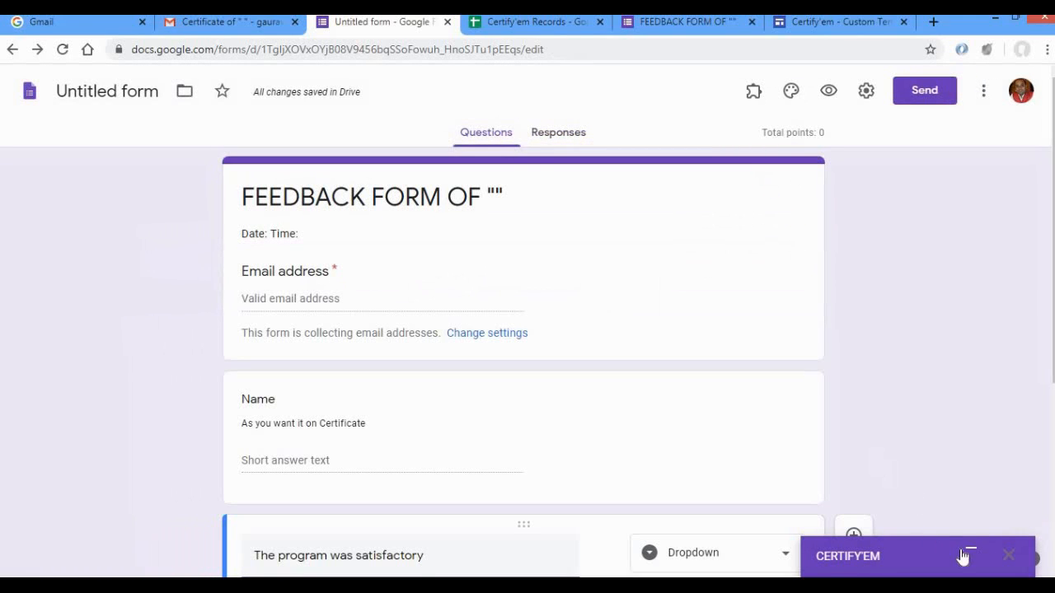
click(828, 92)
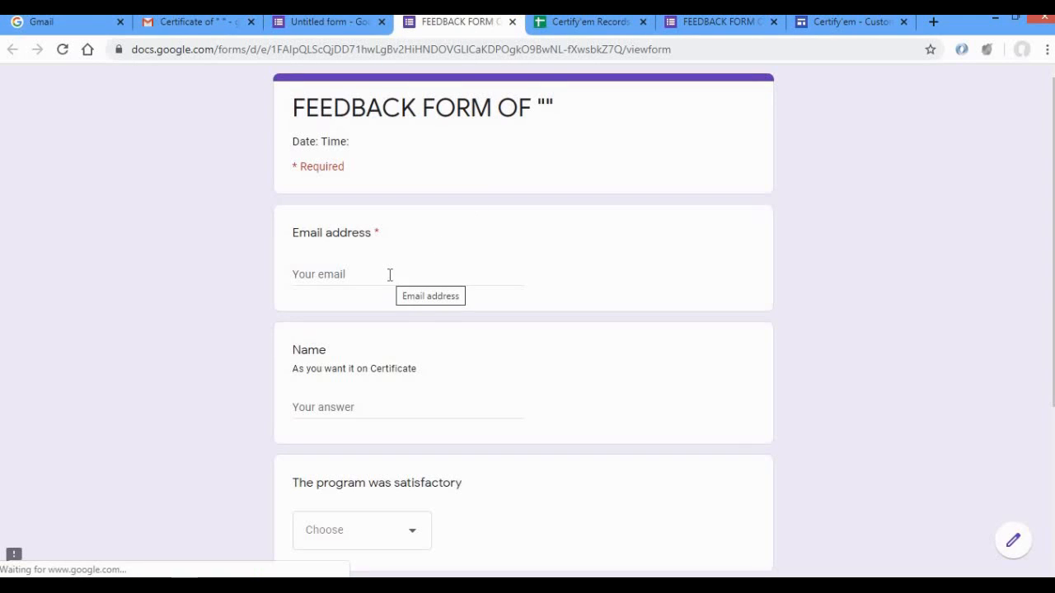
click(390, 274)
text(gau)
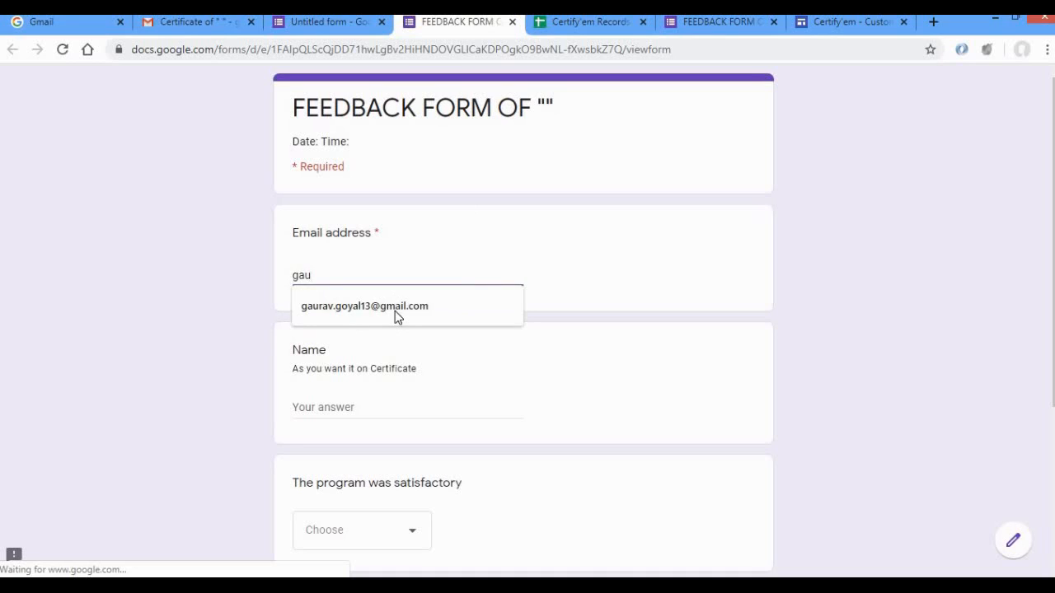
click(395, 305)
click(346, 407)
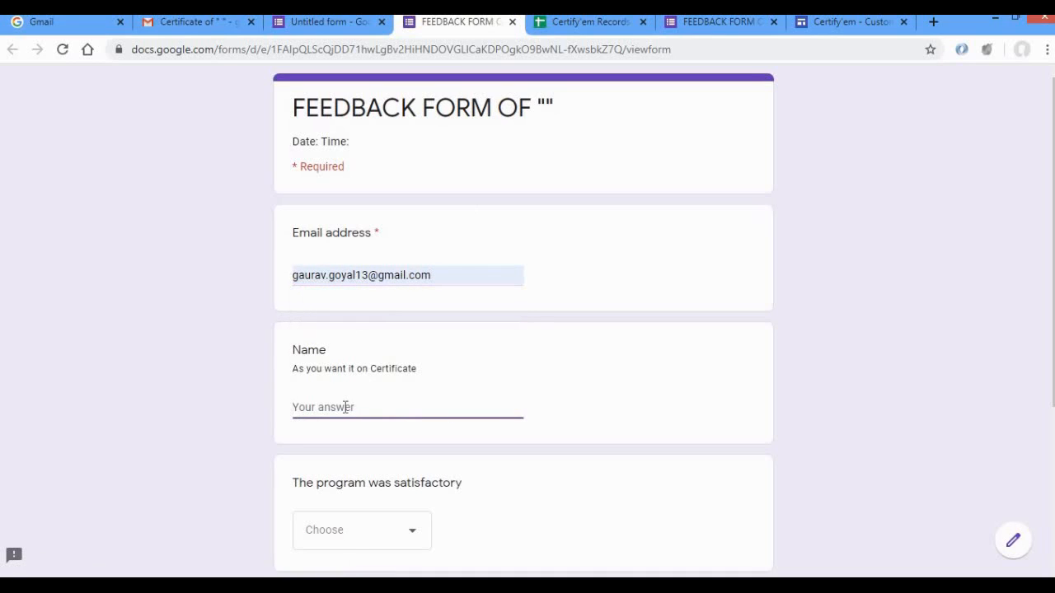
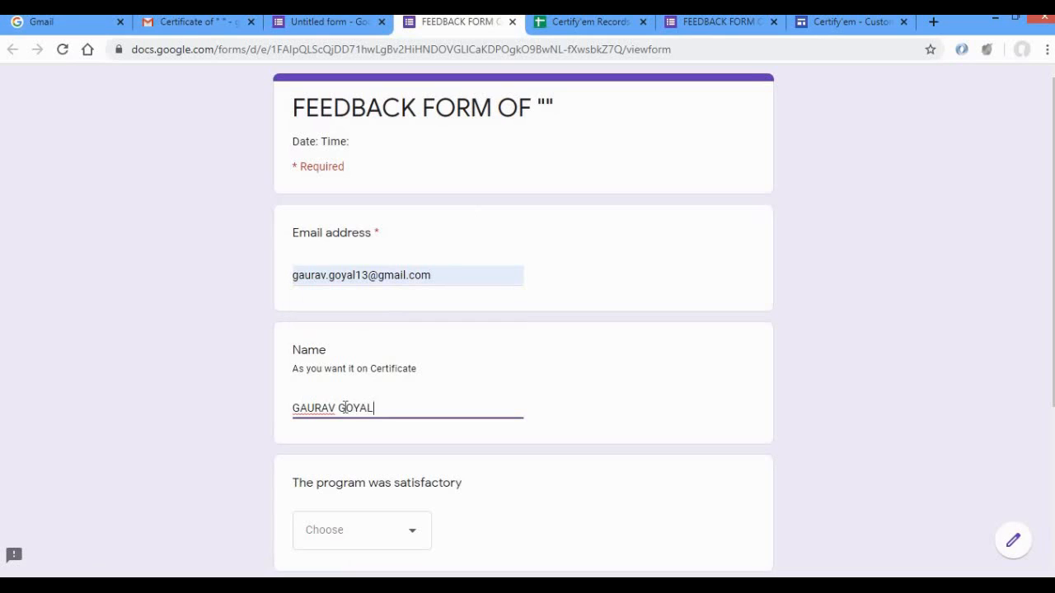
Answer the program satisfaction question with Strongly Agree and submit the form.
click(328, 534)
click(328, 457)
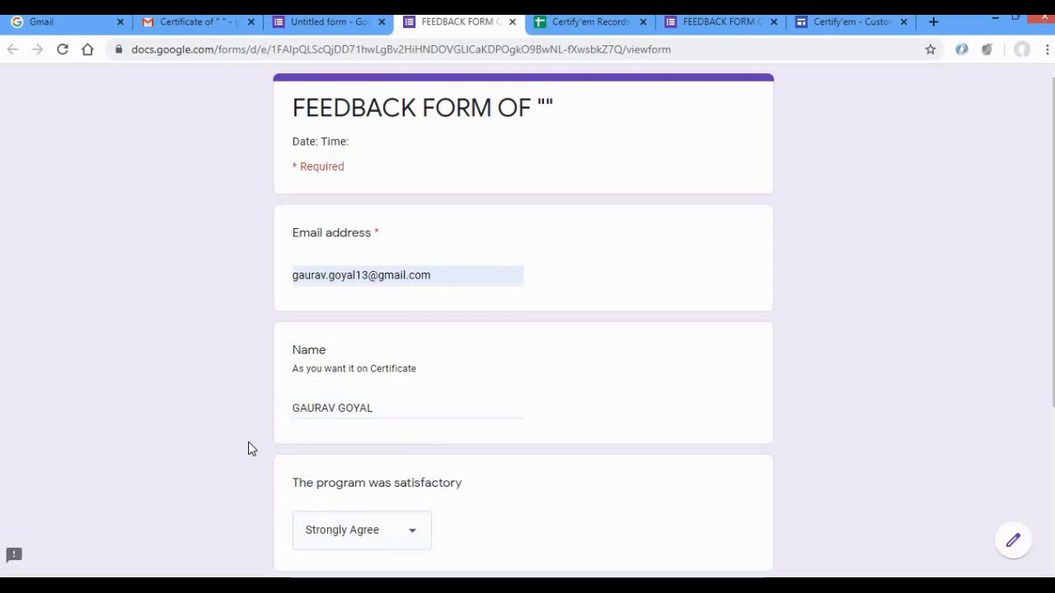
key(Down)
key(Down)
key(Up)
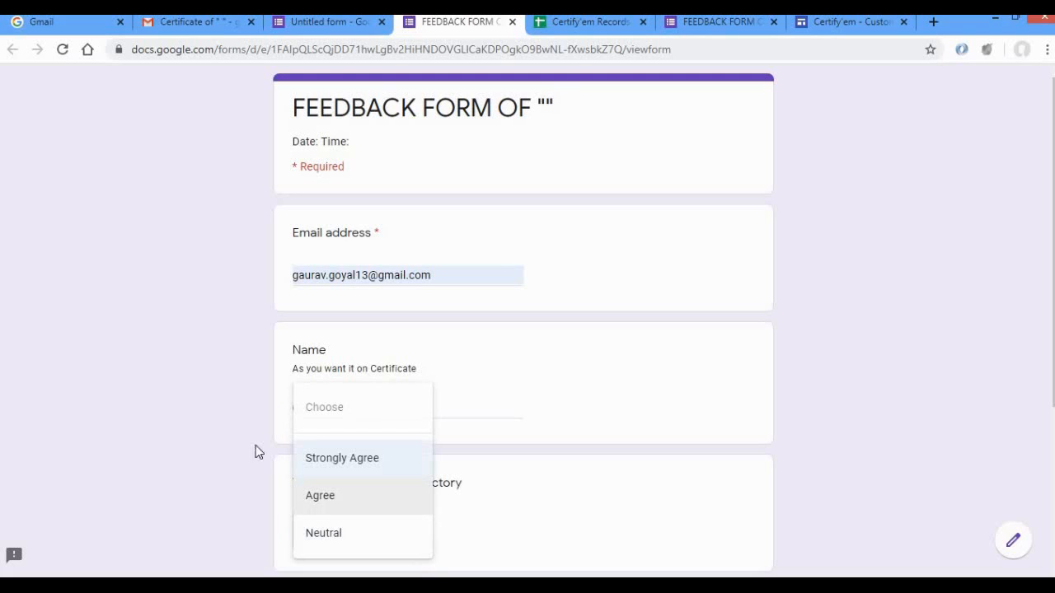
key(Return)
scroll(184, 452, down, 3)
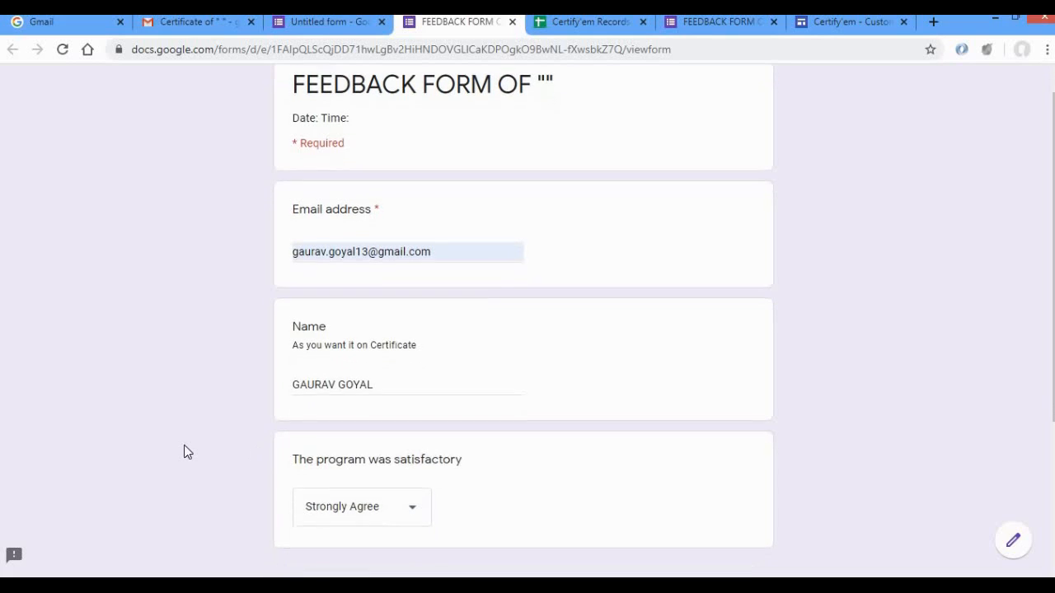
click(311, 418)
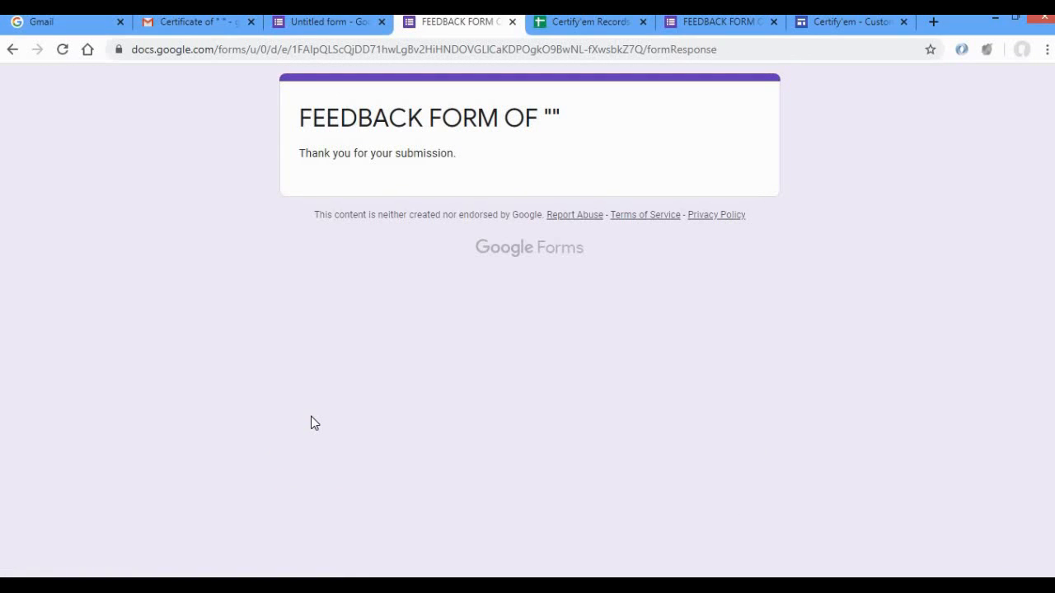
Close the submitted form preview and the Certify'em Records spreadsheet.
click(512, 23)
click(495, 25)
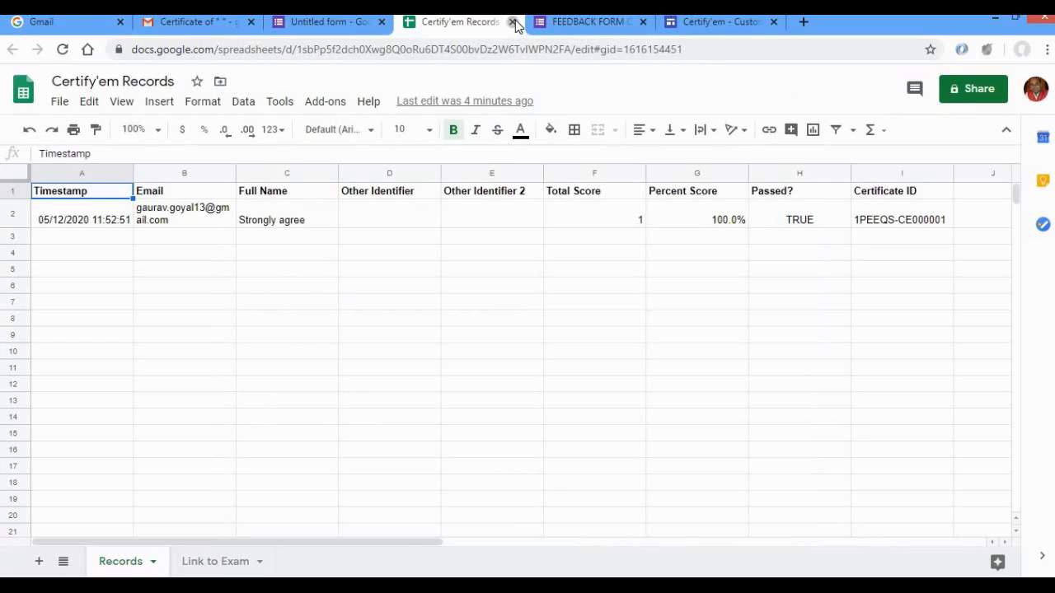
click(512, 22)
Switch to Gmail, refresh the inbox and open the newest "Certificate of" email.
click(212, 31)
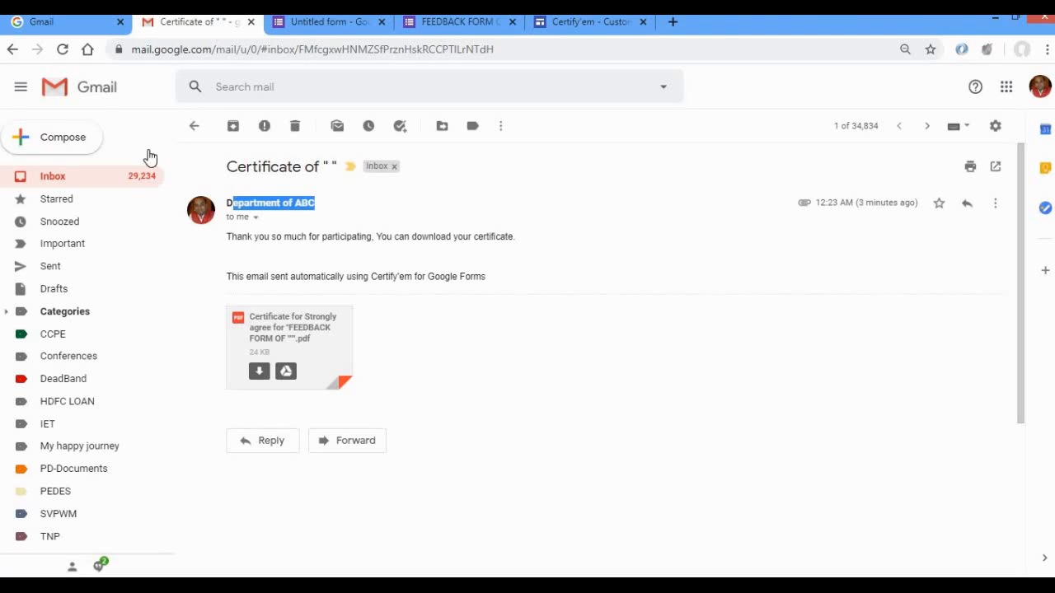
click(98, 186)
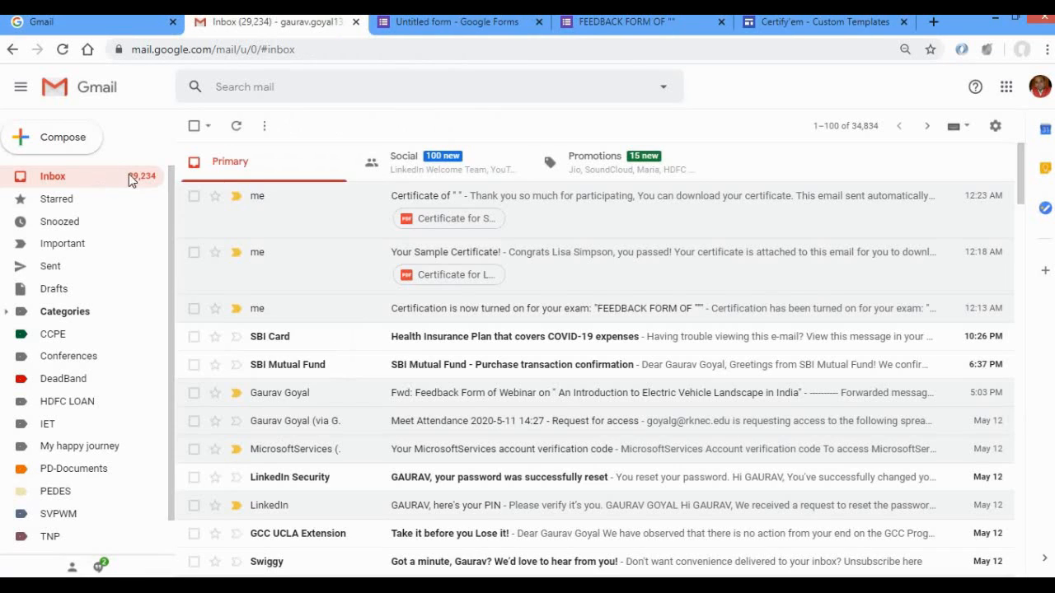
click(64, 50)
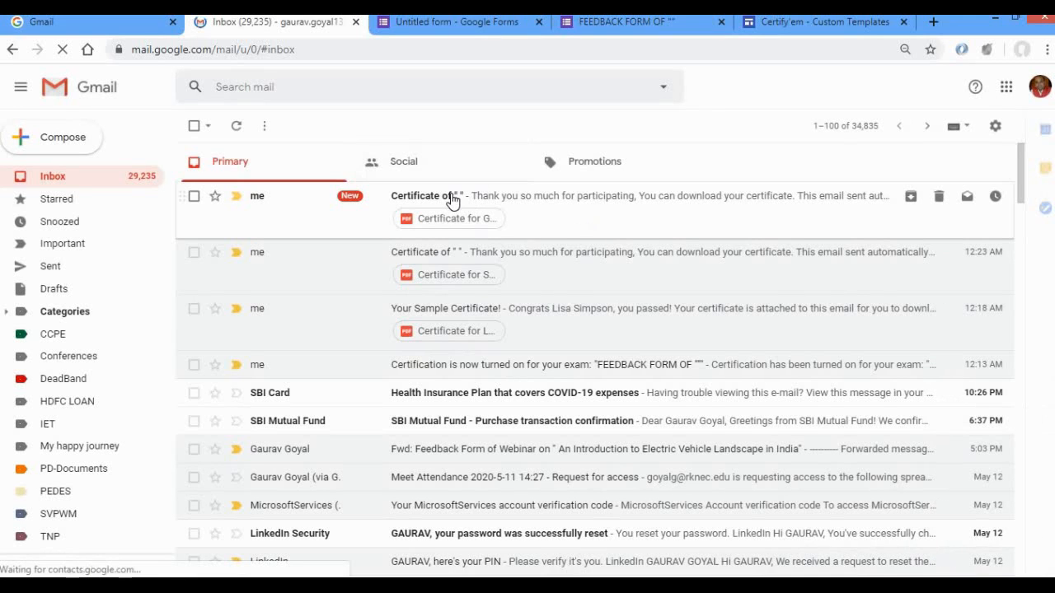
click(452, 200)
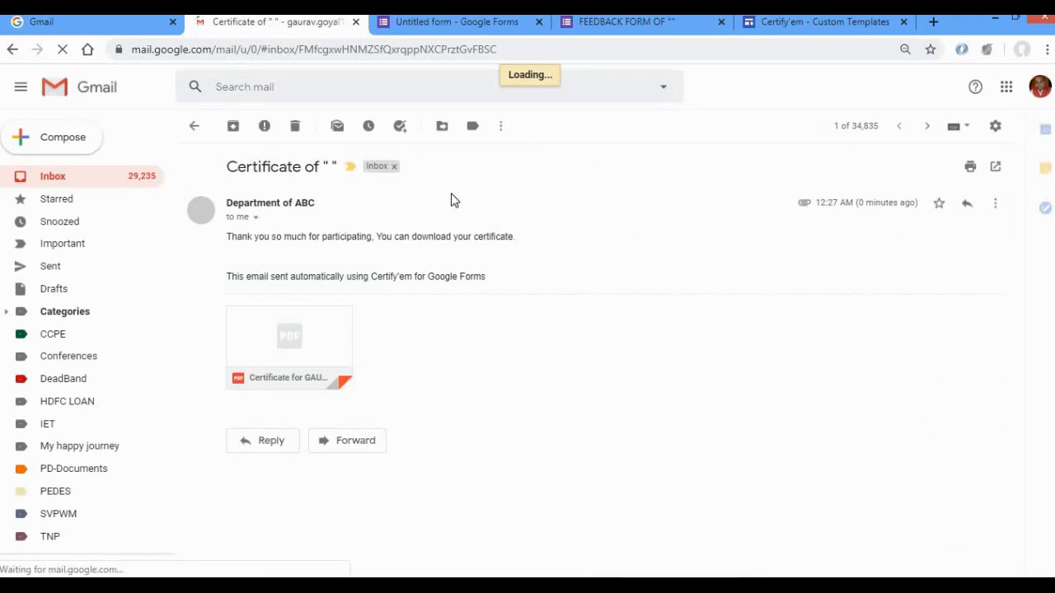
View the attached certificate PDF to check the respondent's name on it, and close the preview.
mouse_move(348, 322)
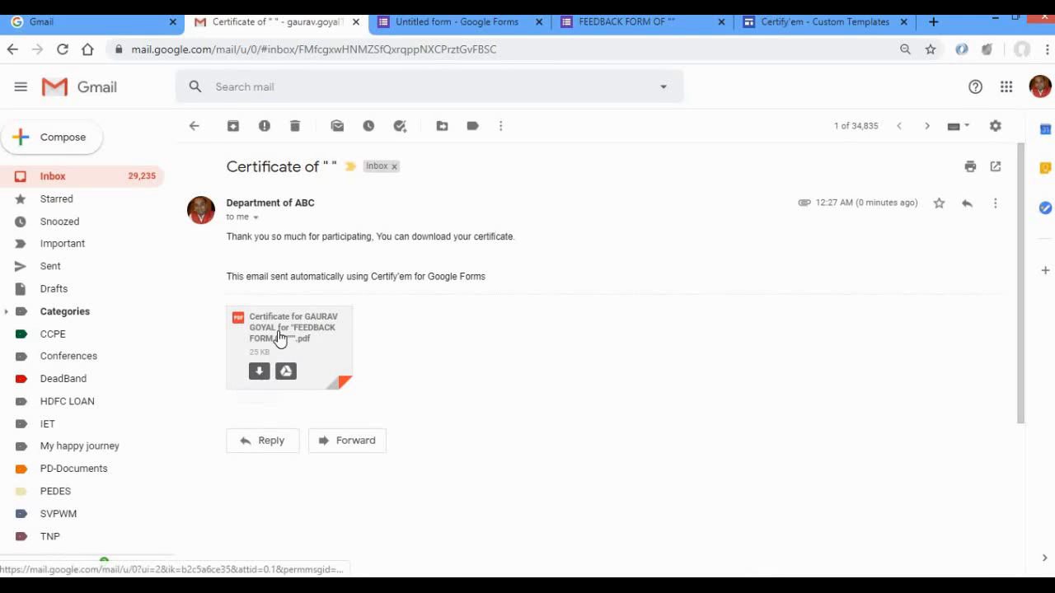
click(279, 332)
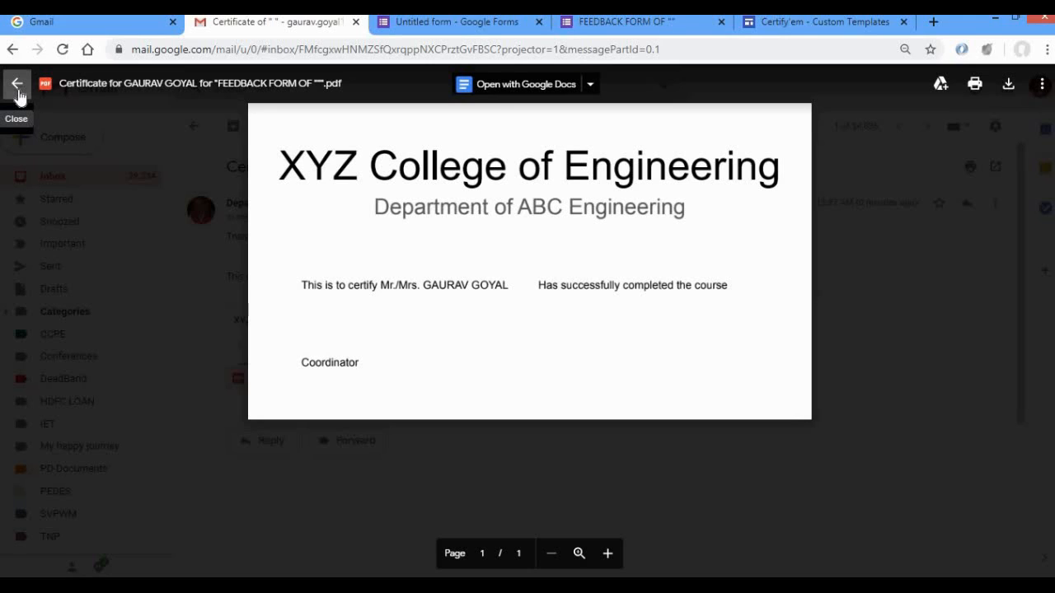
click(18, 97)
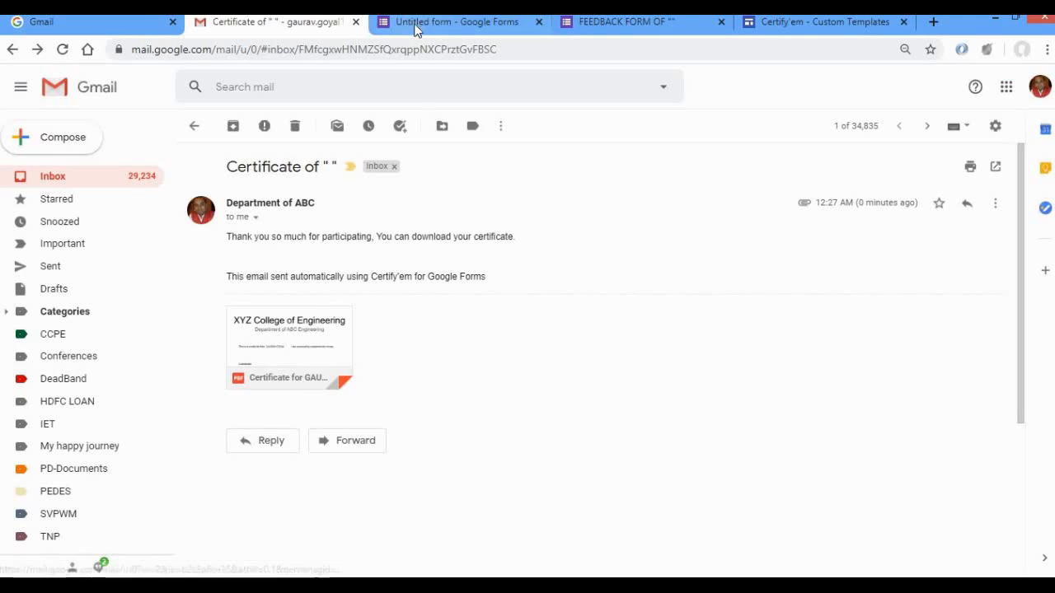
Return to the form editor, expand the Certify'em settings and inspect the passing score choices.
click(424, 23)
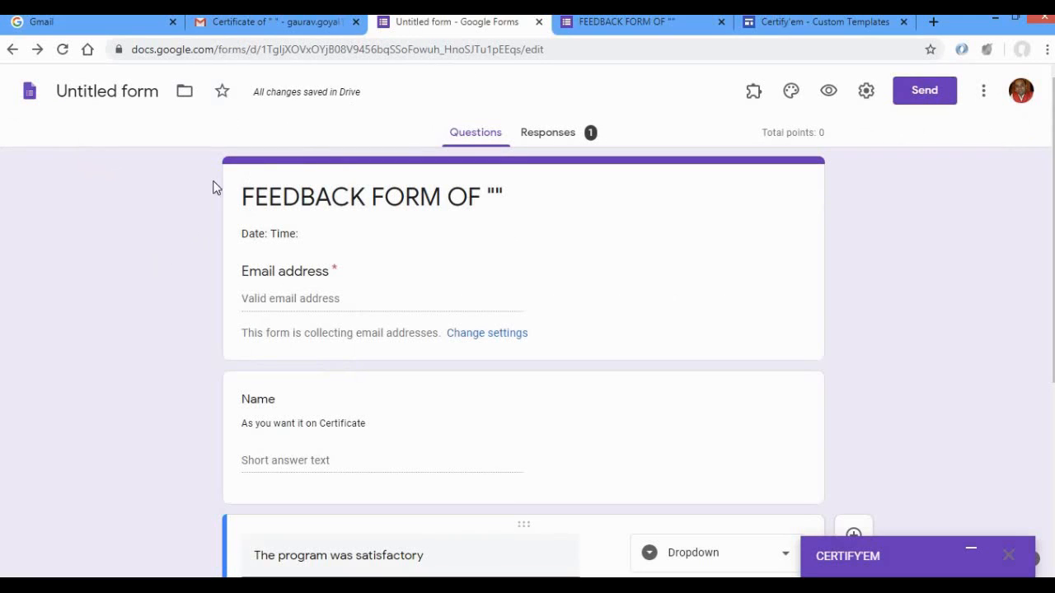
scroll(199, 197, down, 4)
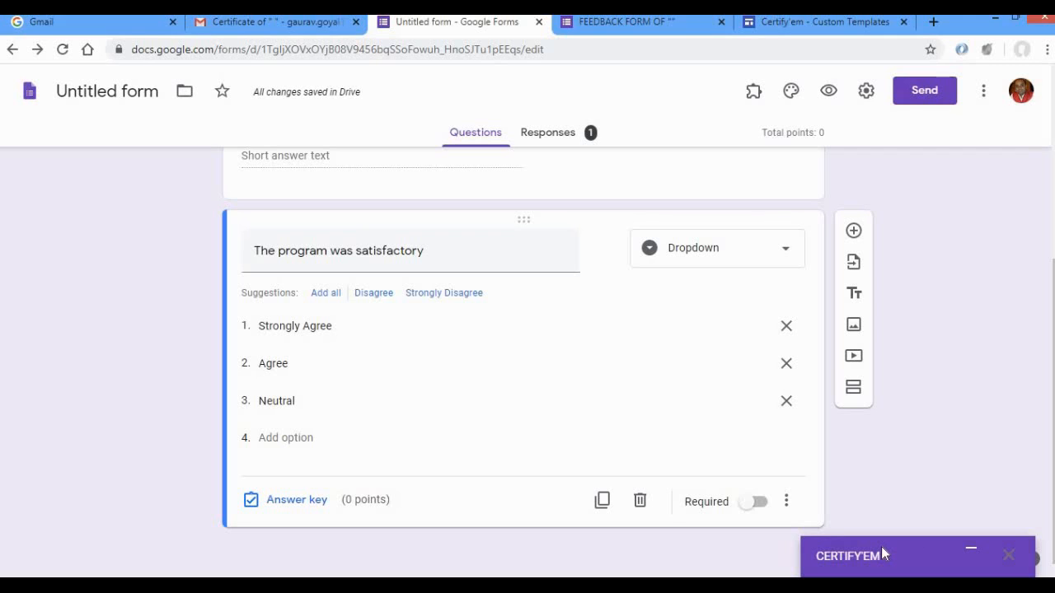
click(971, 550)
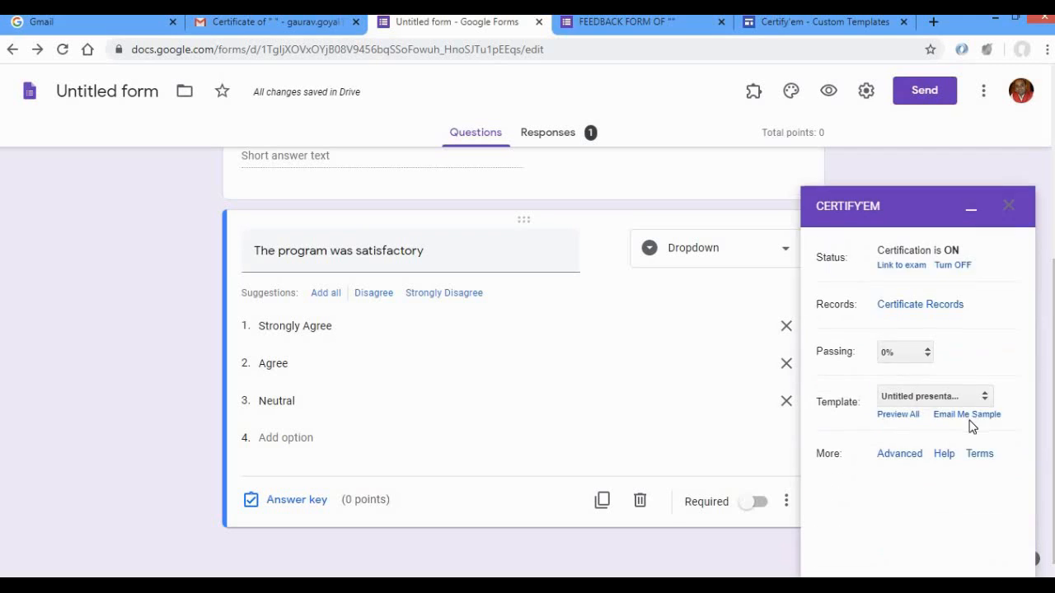
click(929, 354)
click(929, 354)
Switch to the PowerPoint slide show "Integration of Google Form with Certify'em.pptx".
key(alt+Tab)
key(alt+Tab)
key(alt+Tab)
key(alt+Tab)
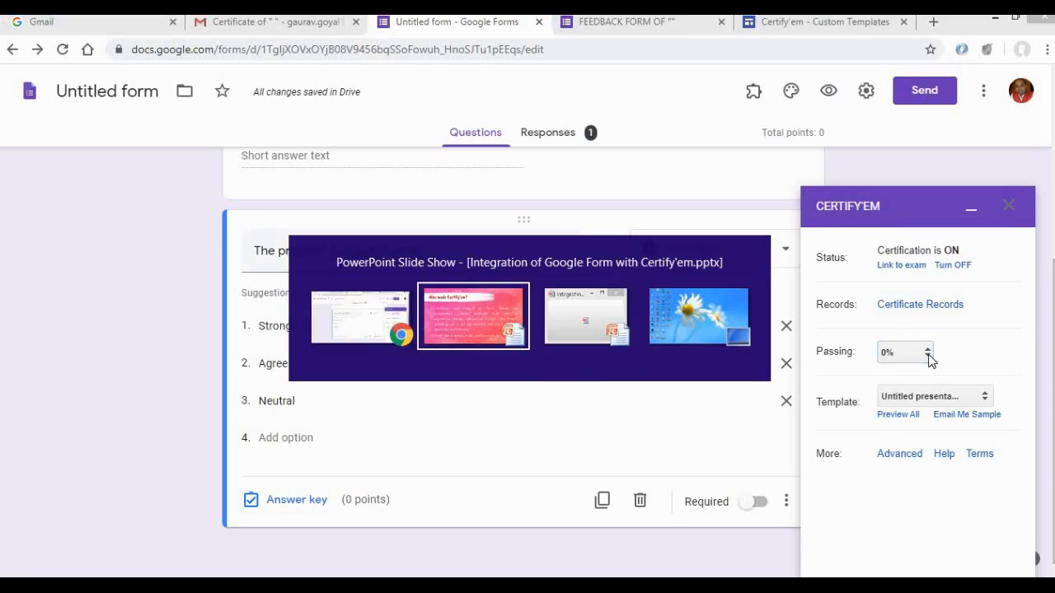
key(alt+Tab)
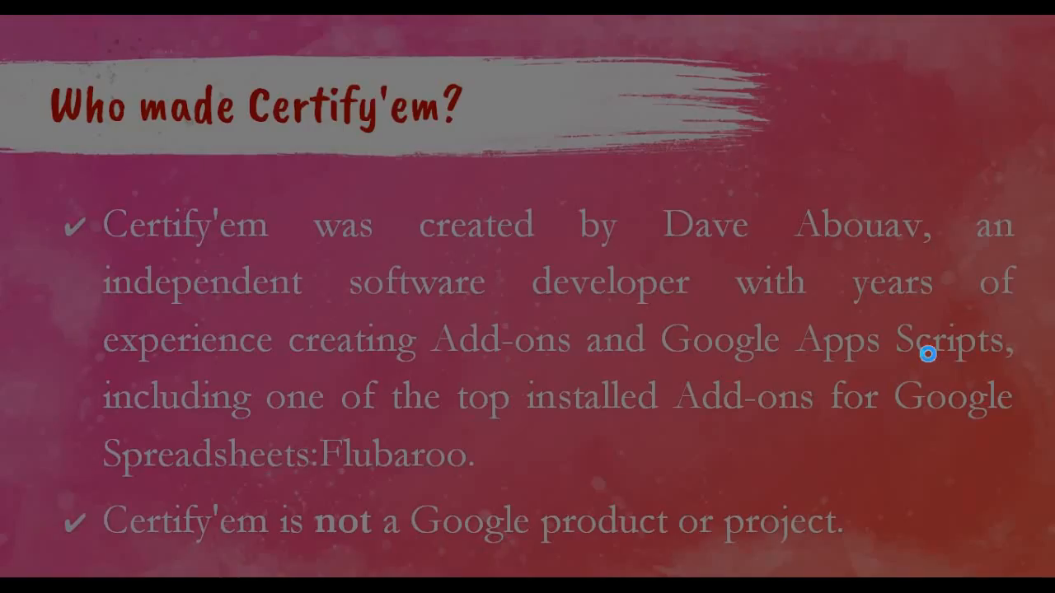